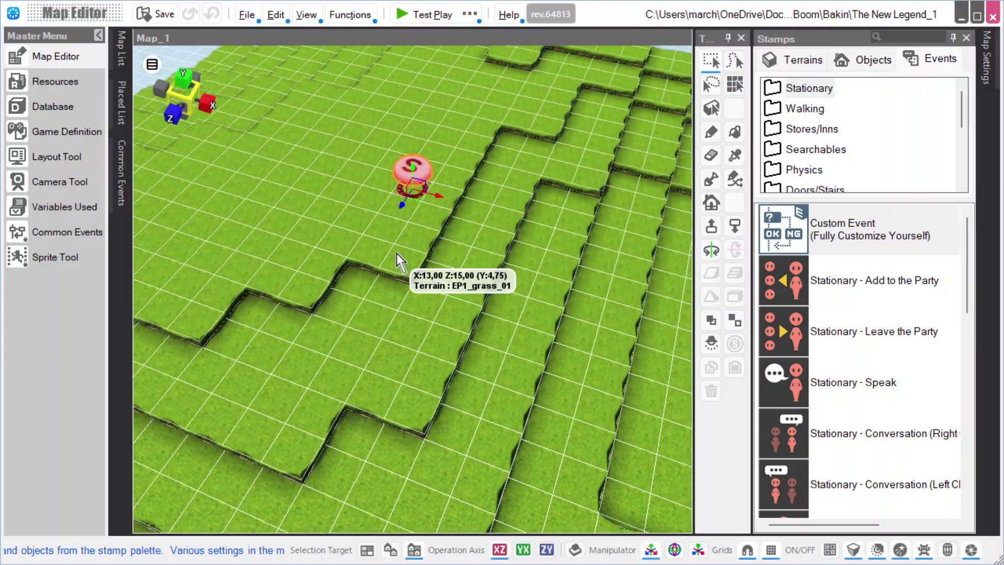
# Step: Place a custom event on the grass beside the player start point and make it start automatically only once
pyautogui.moveTo(412, 297); pyautogui.dragTo(433, 291, button='right')
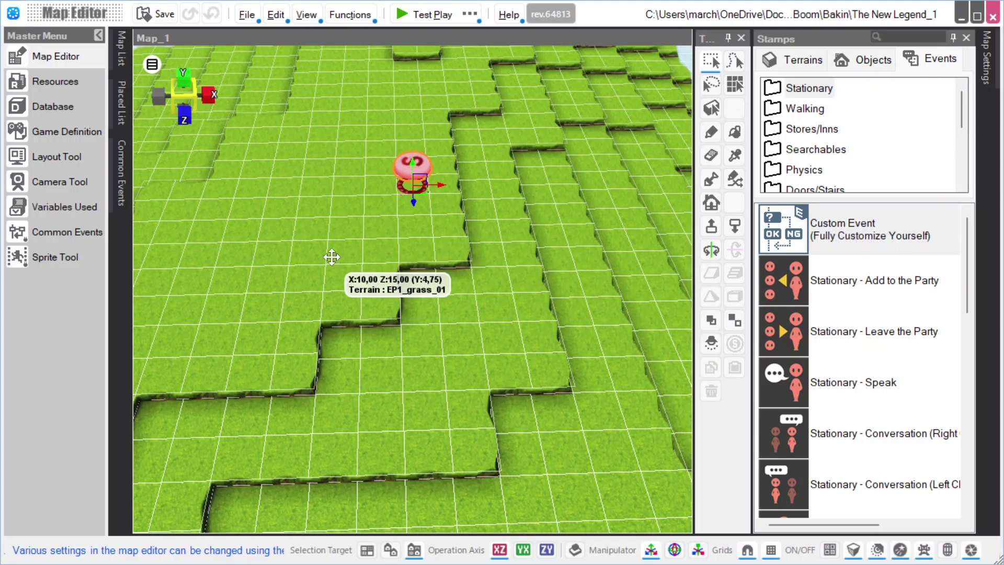
pyautogui.moveTo(308, 241); pyautogui.dragTo(450, 300, button='right')
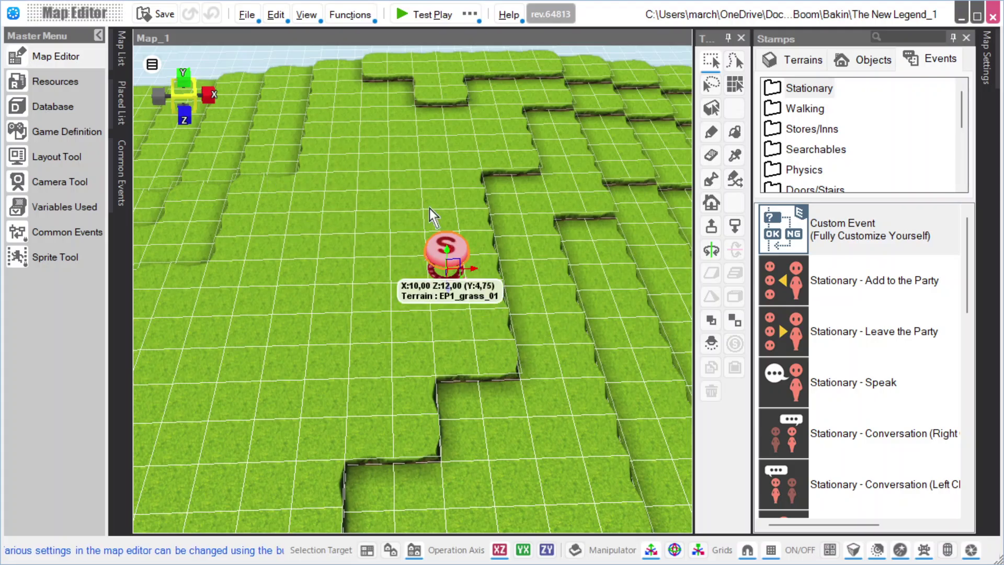
pyautogui.moveTo(458, 369); pyautogui.dragTo(353, 266, button='right')
pyautogui.moveTo(516, 397); pyautogui.dragTo(690, 484, button='right')
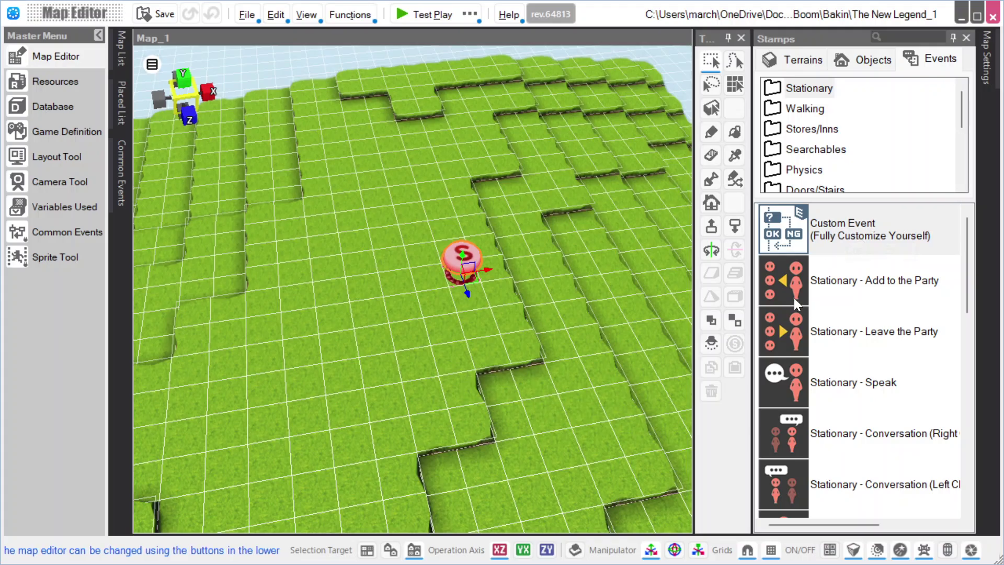
pyautogui.click(856, 234)
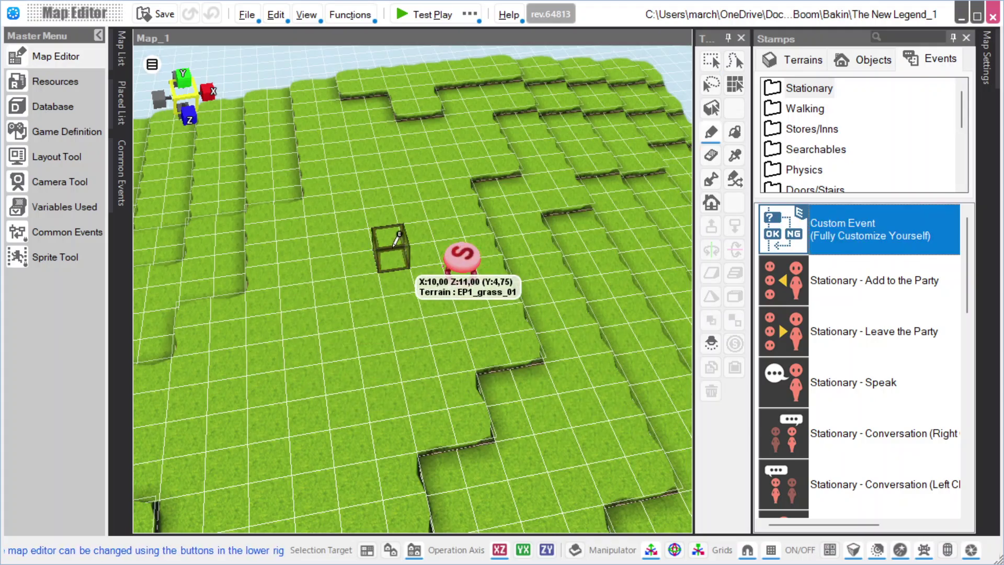
pyautogui.click(395, 243)
pyautogui.click(528, 179)
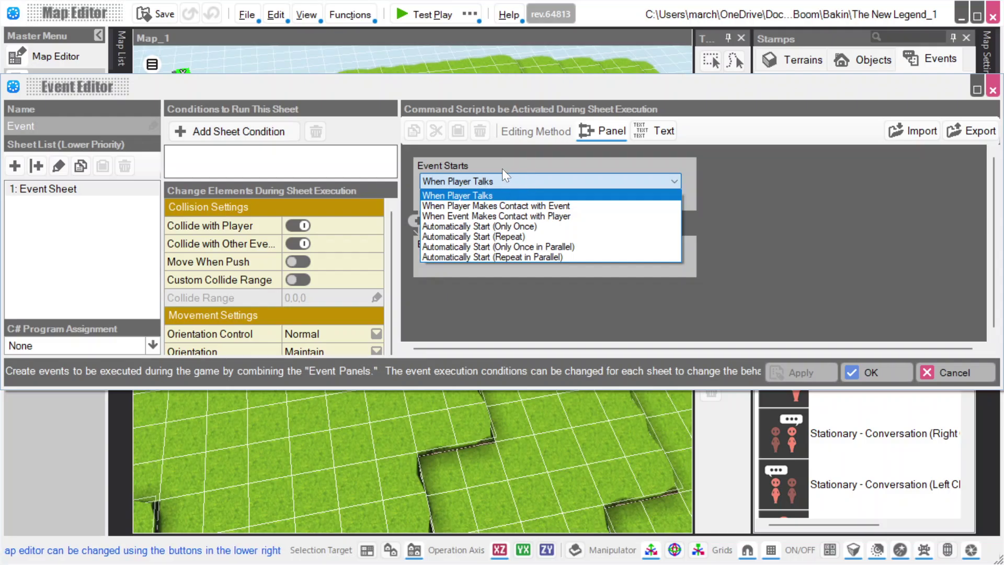
pyautogui.click(514, 227)
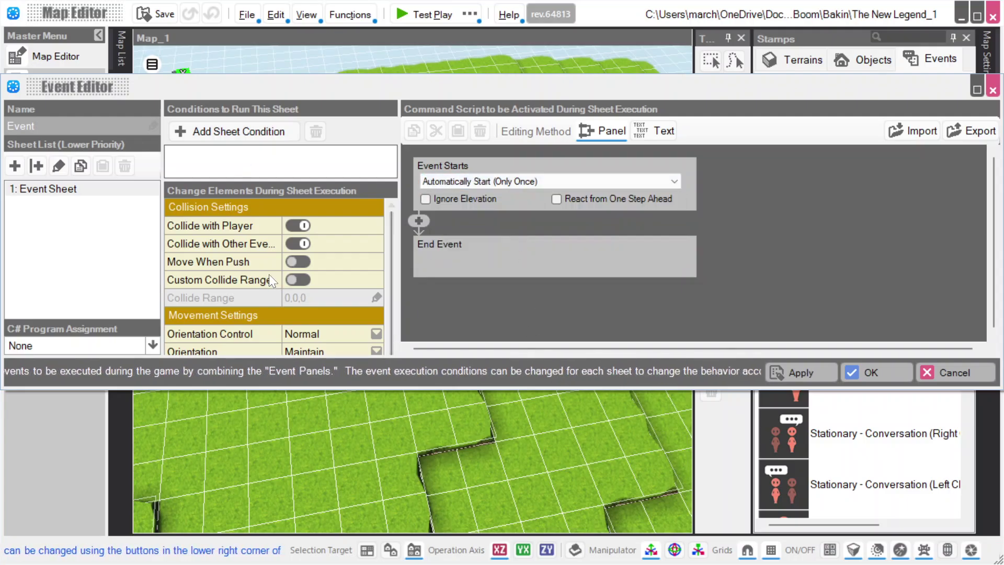
# Step: Add an event switch condition to the sheet, using a new variable named "Personnage créé"
pyautogui.click(192, 132)
pyautogui.click(240, 152)
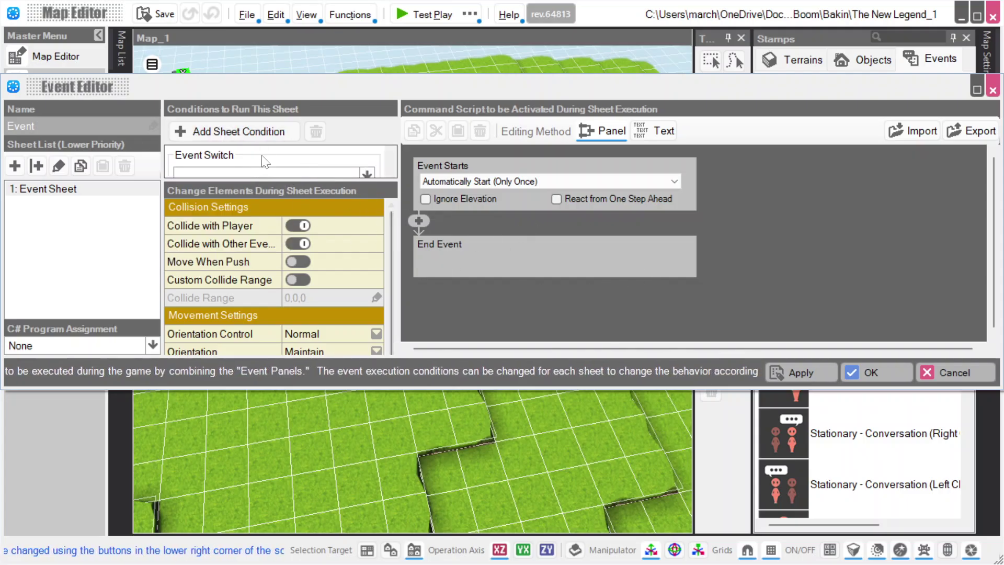
pyautogui.scroll(-2, 312, 166)
pyautogui.scroll(2, 287, 170)
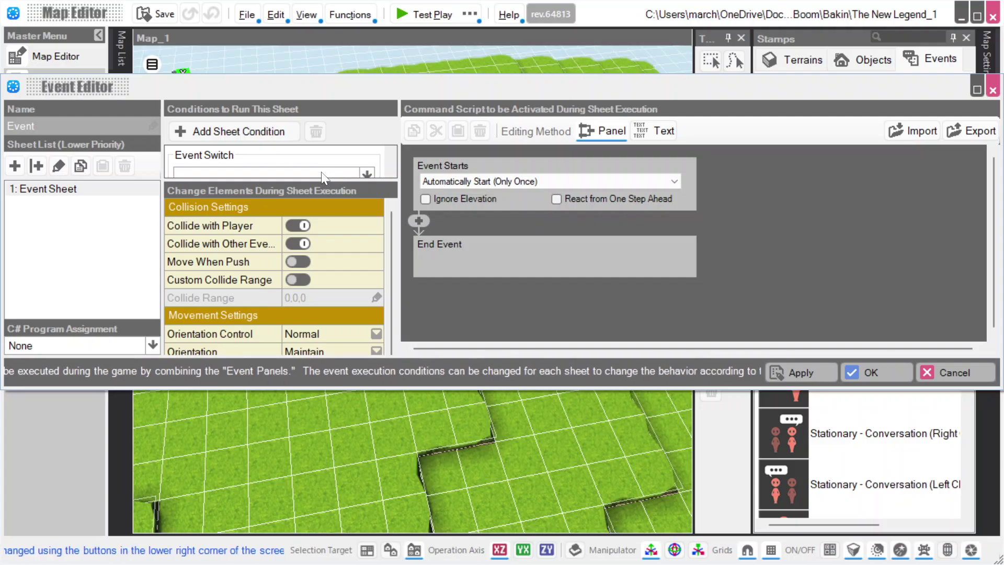
pyautogui.click(321, 171)
pyautogui.click(209, 216)
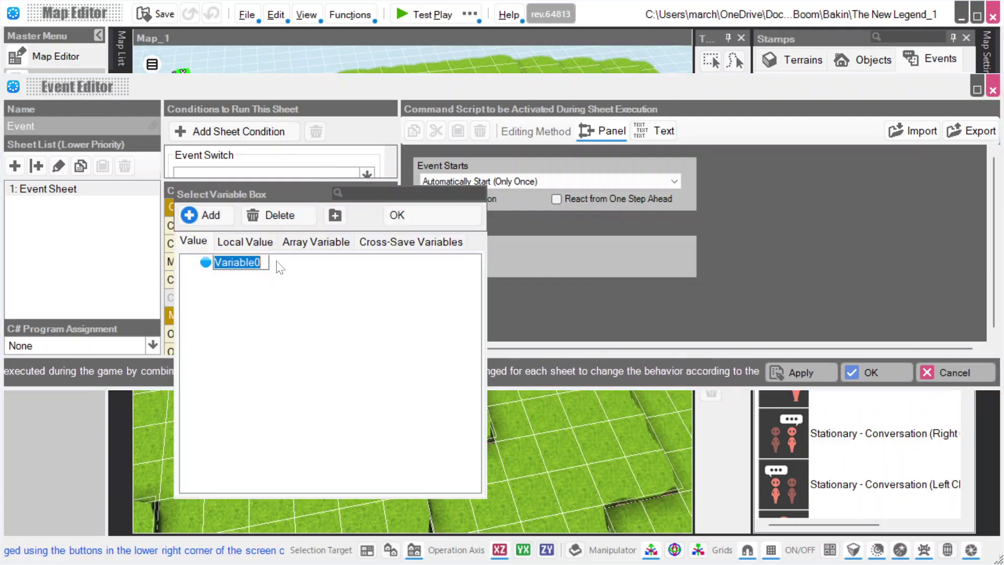
pyautogui.write('Personn')
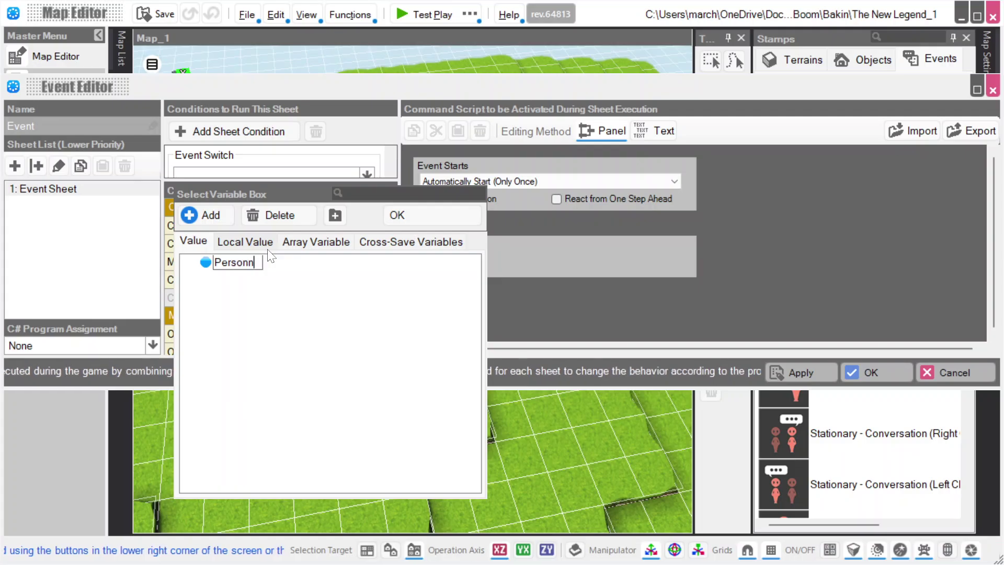
pyautogui.write('age cré')
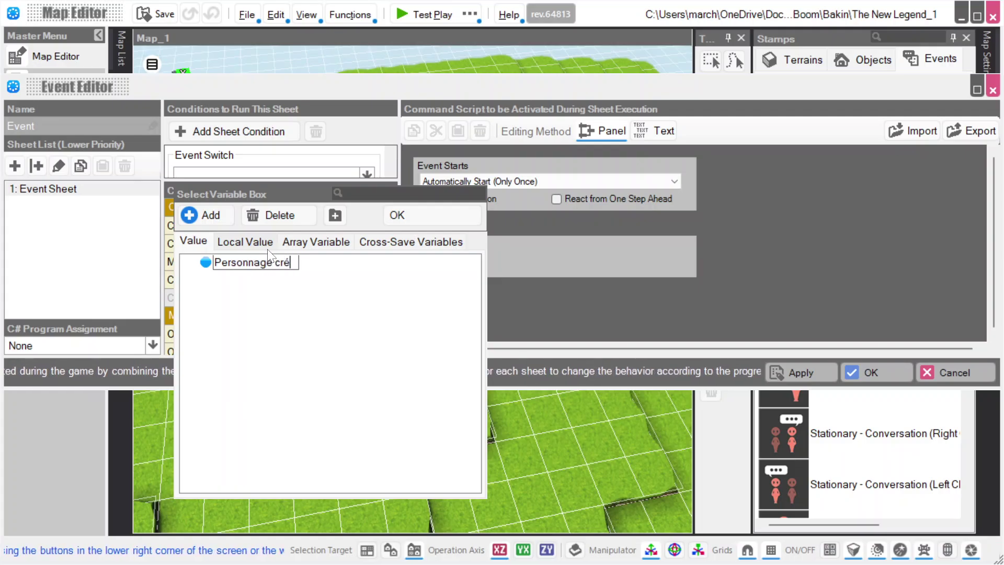
pyautogui.write('é')
pyautogui.press('Return')
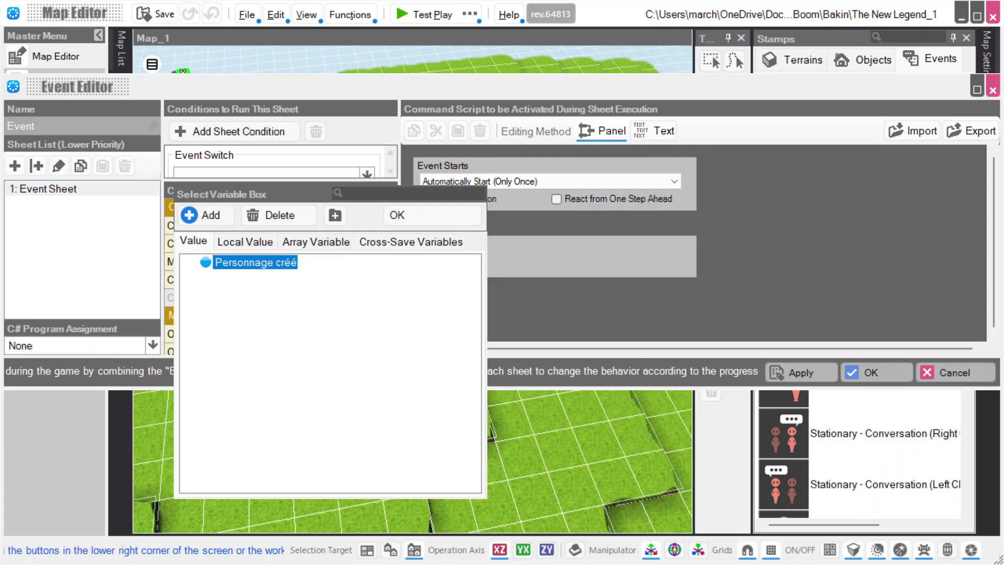
pyautogui.click(450, 215)
# Step: Enlarge the event editor and set the "Personnage créé" switch condition to "is Off"
pyautogui.doubleClick(203, 79)
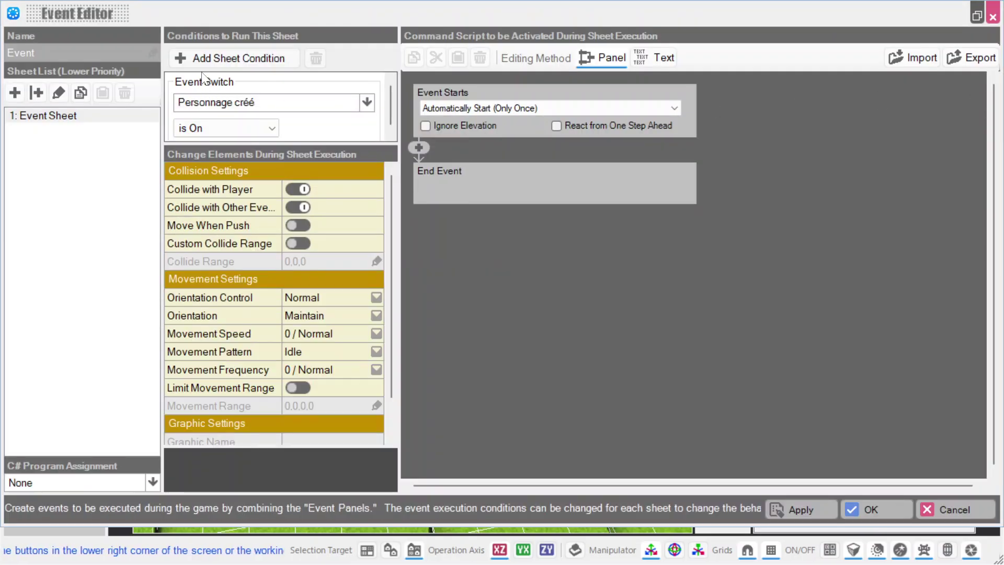
pyautogui.click(237, 126)
pyautogui.click(225, 155)
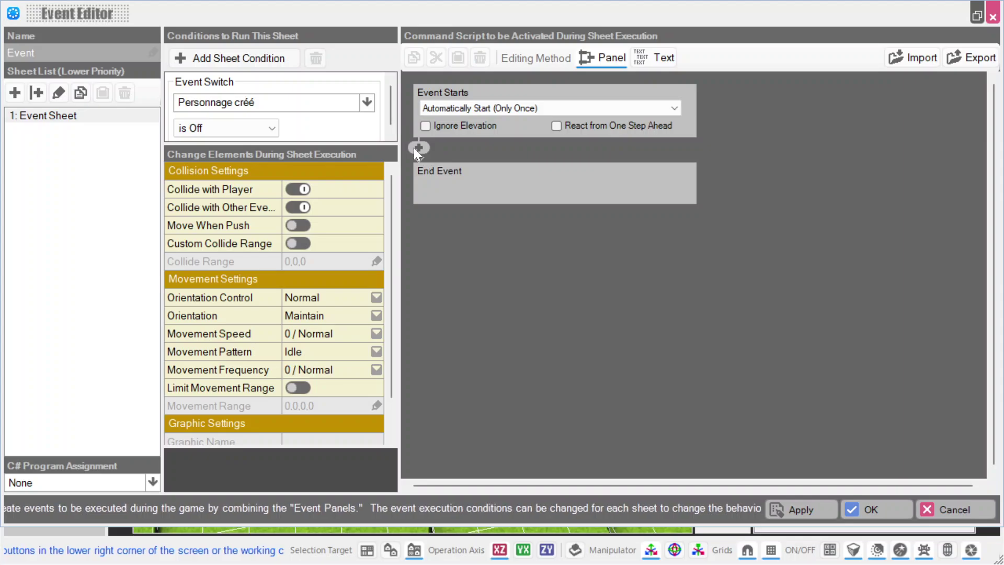
# Step: Add an Event Switch On/Off command to the script that turns "Personnage créé" on
pyautogui.click(420, 149)
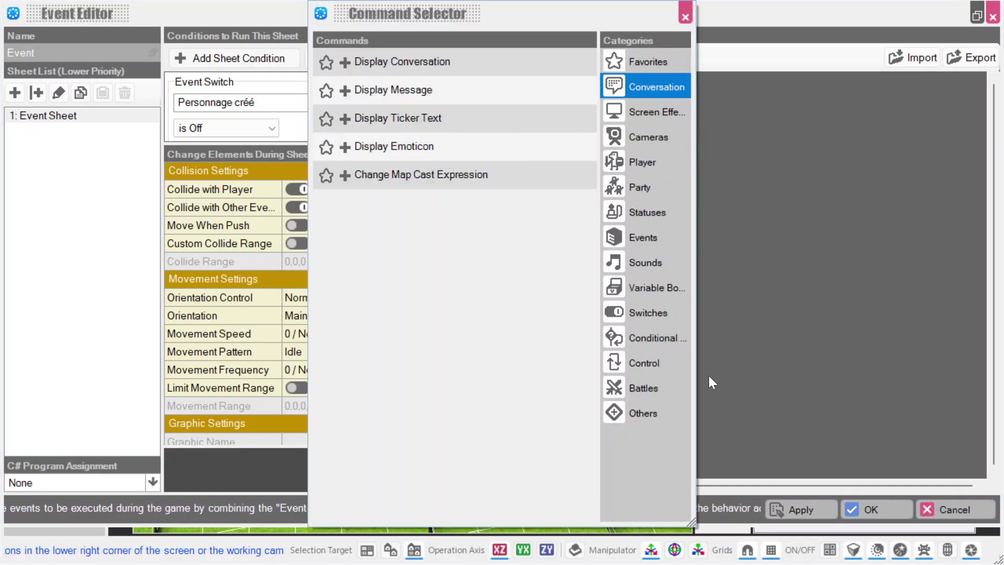
pyautogui.click(653, 309)
pyautogui.click(362, 65)
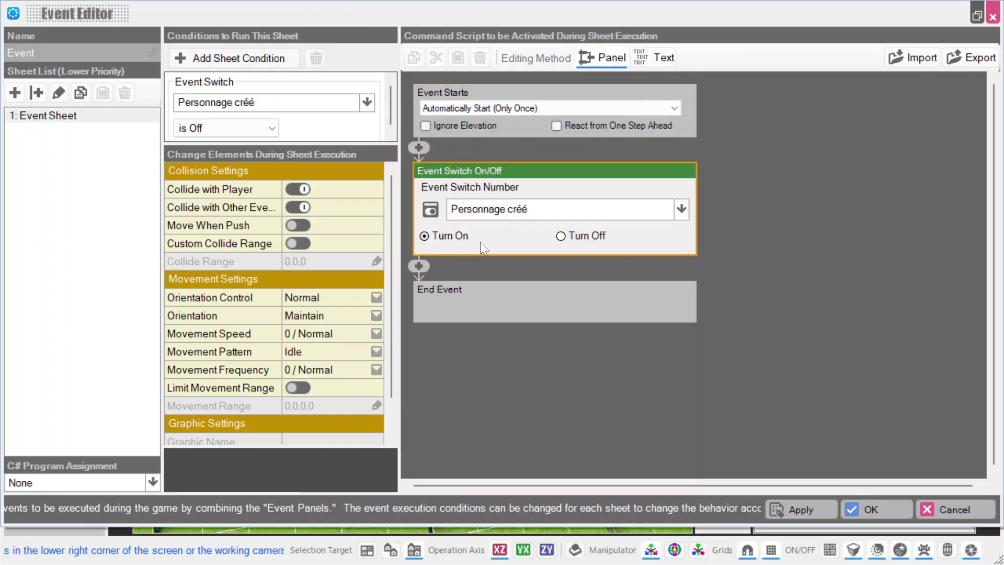
pyautogui.click(497, 211)
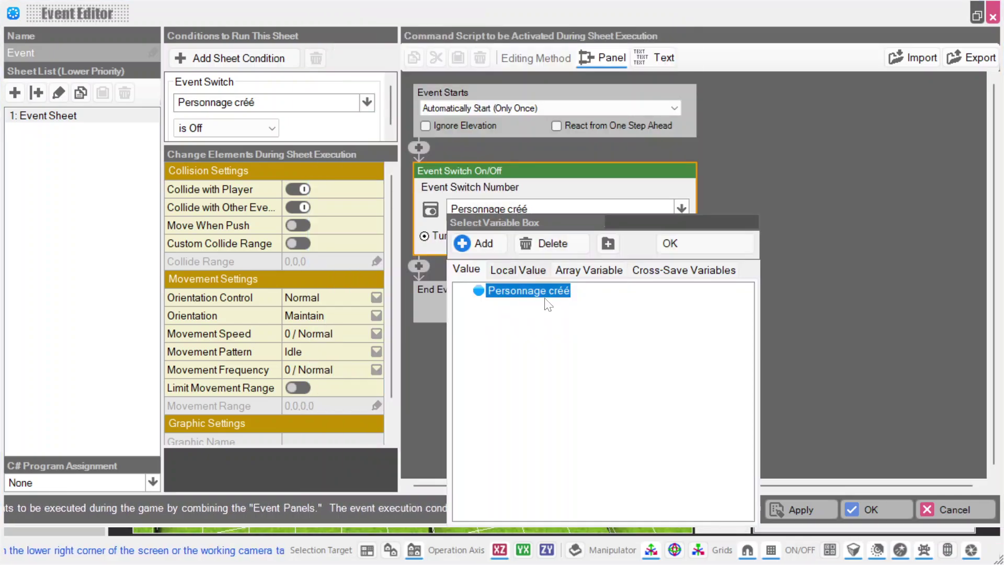
pyautogui.click(669, 243)
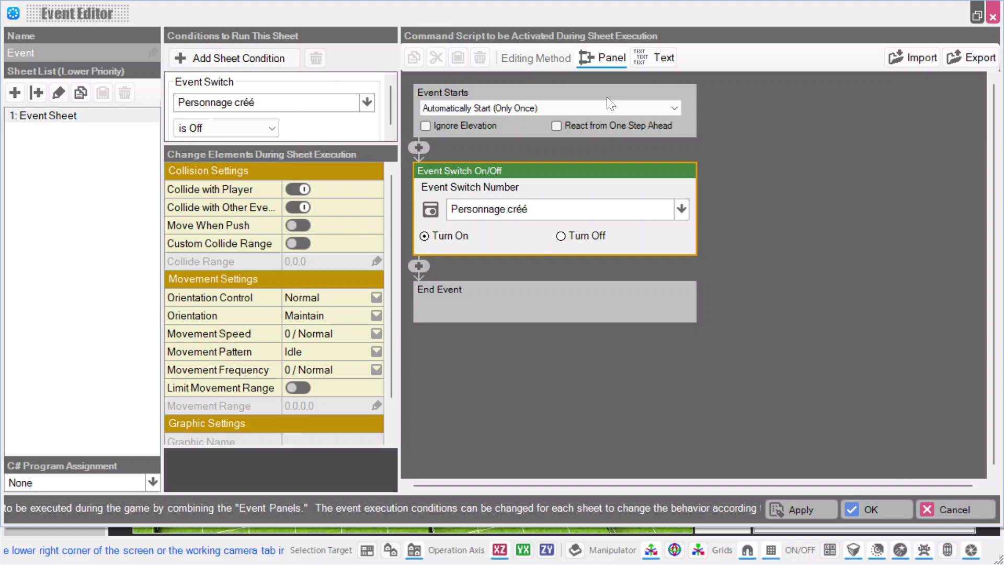
# Step: Insert a Display Image command before the switch command, using the local black background PNG from the Downloads folder
pyautogui.click(419, 148)
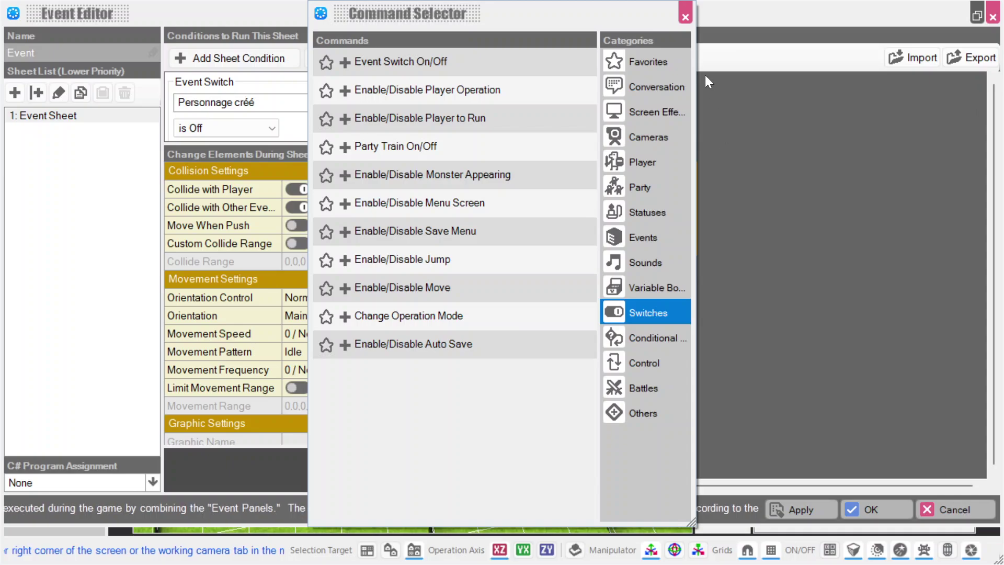
pyautogui.click(650, 112)
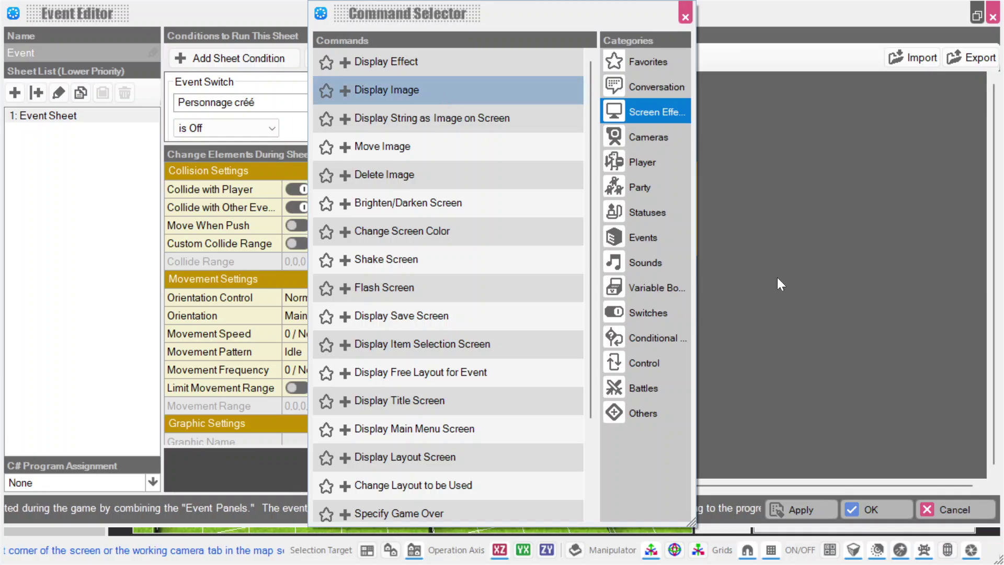
pyautogui.click(441, 90)
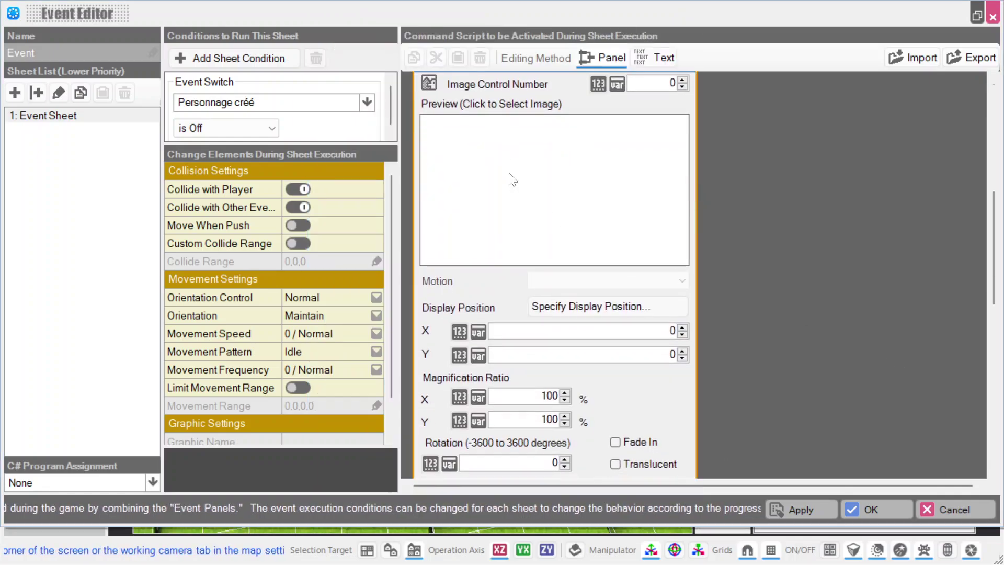
pyautogui.click(664, 269)
pyautogui.click(238, 149)
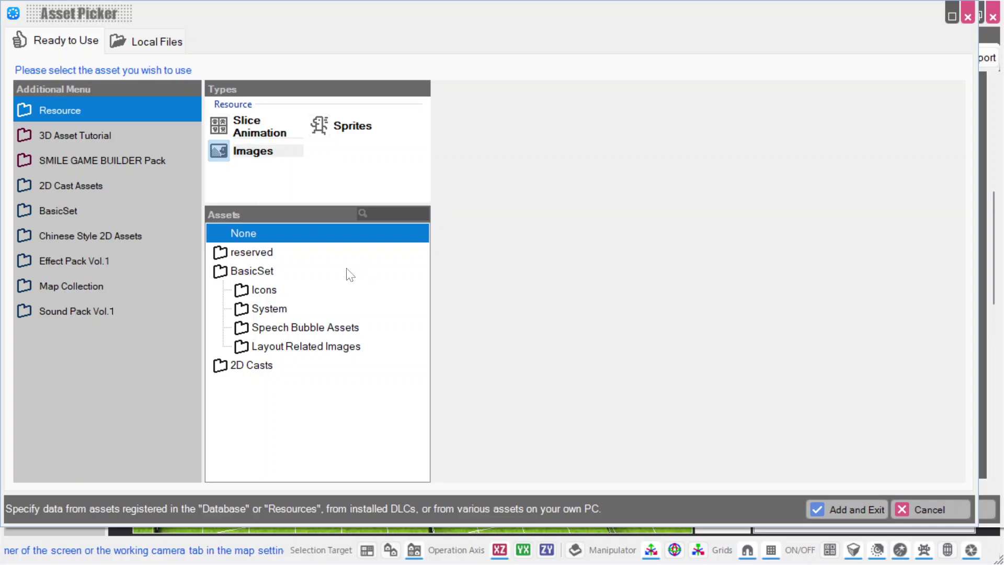
pyautogui.click(122, 52)
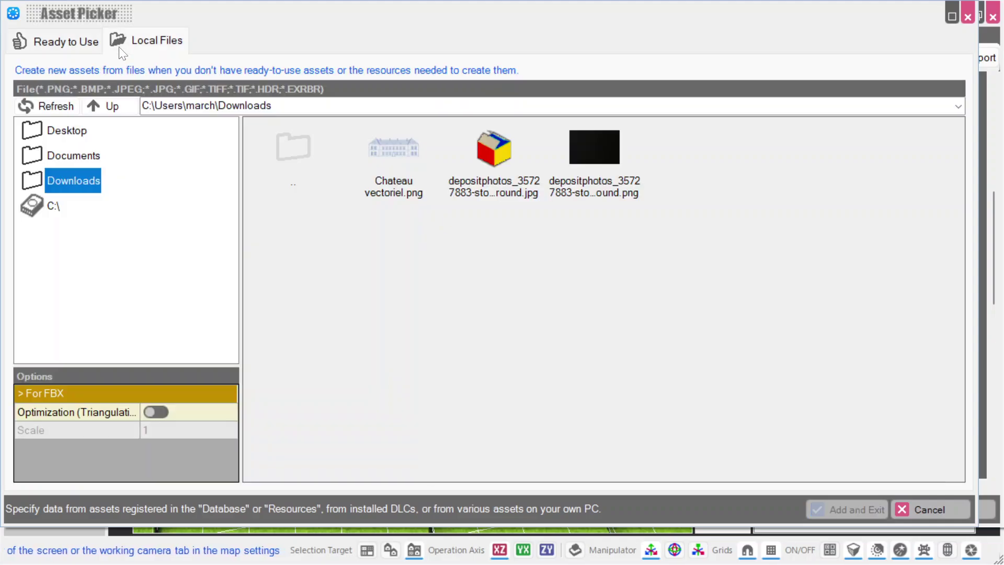
pyautogui.click(603, 139)
pyautogui.click(877, 514)
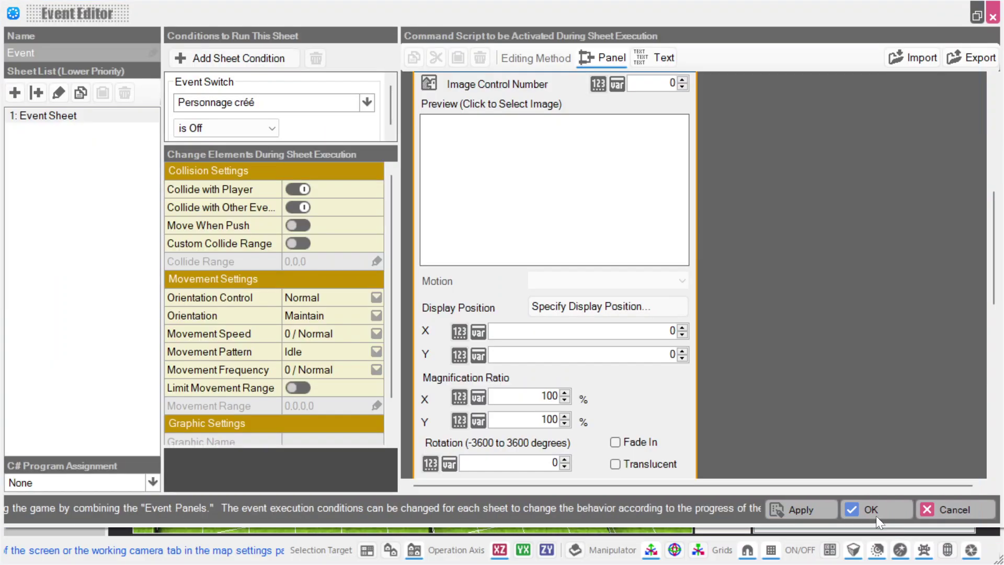
# Step: Set the displayed image's X and Y magnification ratio to 500% and save the event
pyautogui.click(513, 368)
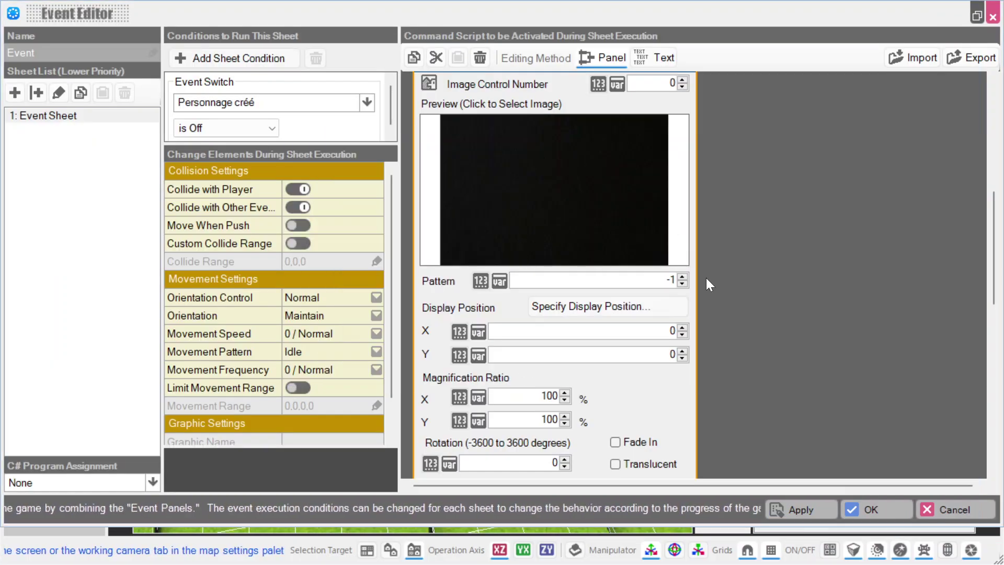
pyautogui.hotkey('ctrl', 'a')
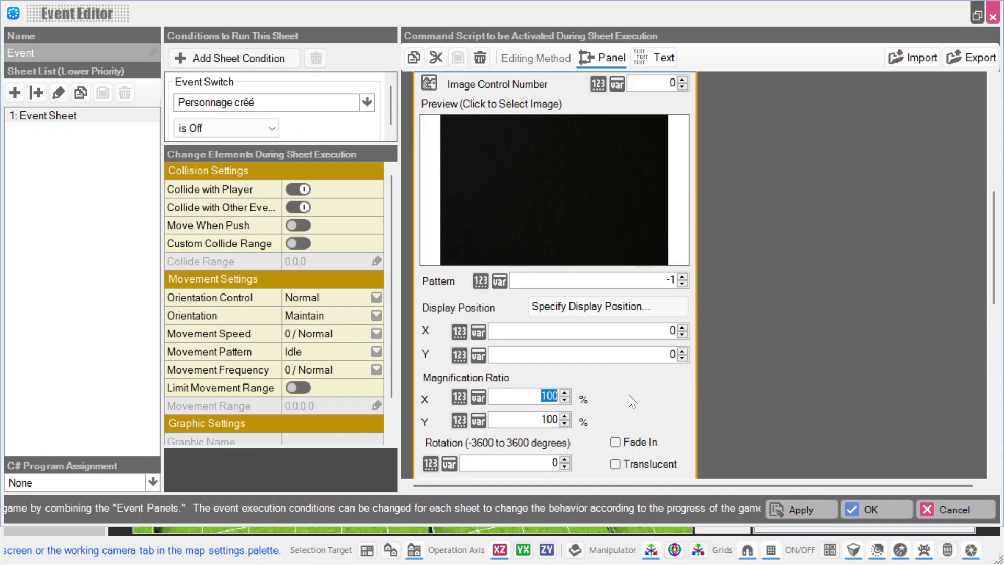
pyautogui.write('500')
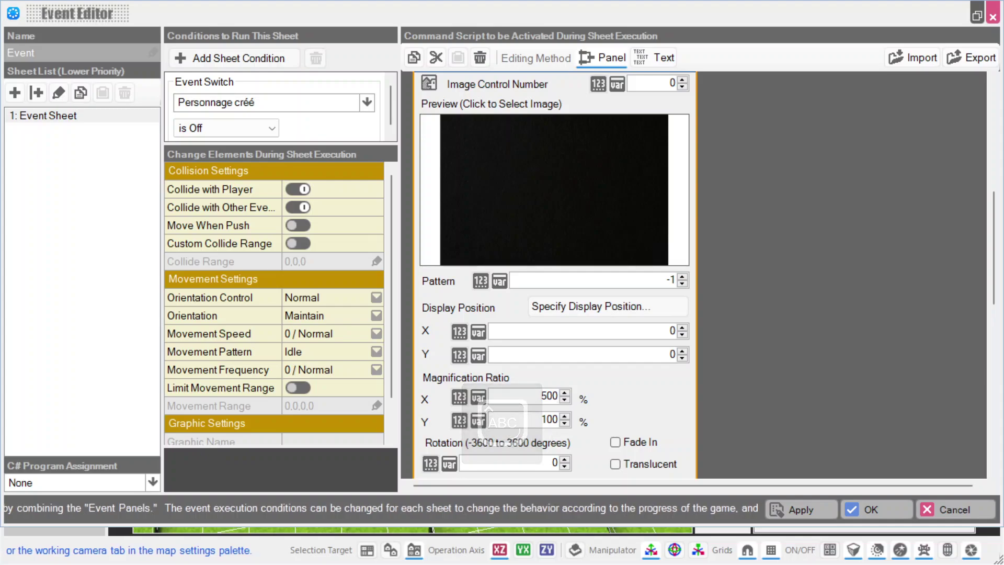
pyautogui.press('Tab')
pyautogui.write('500')
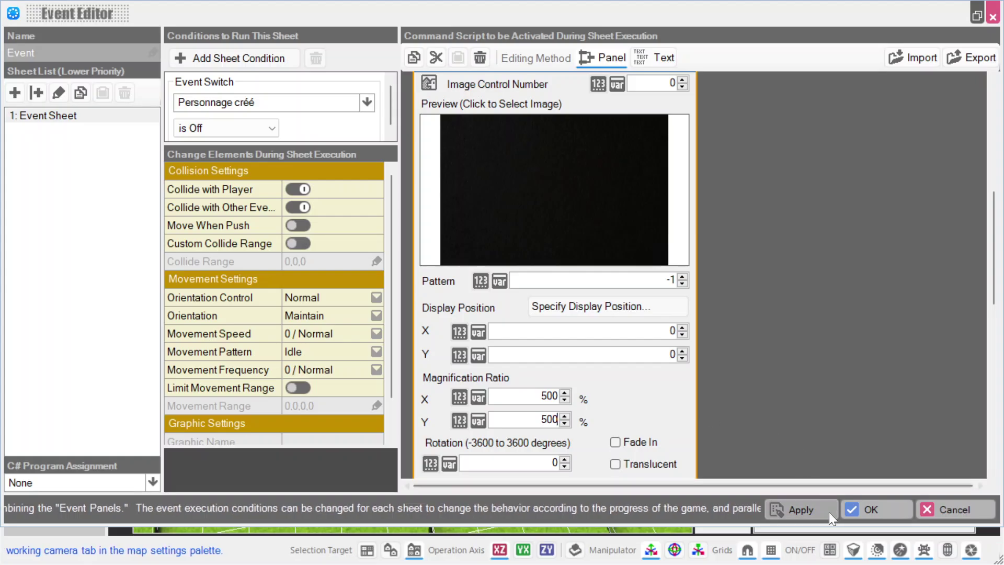
pyautogui.click(850, 508)
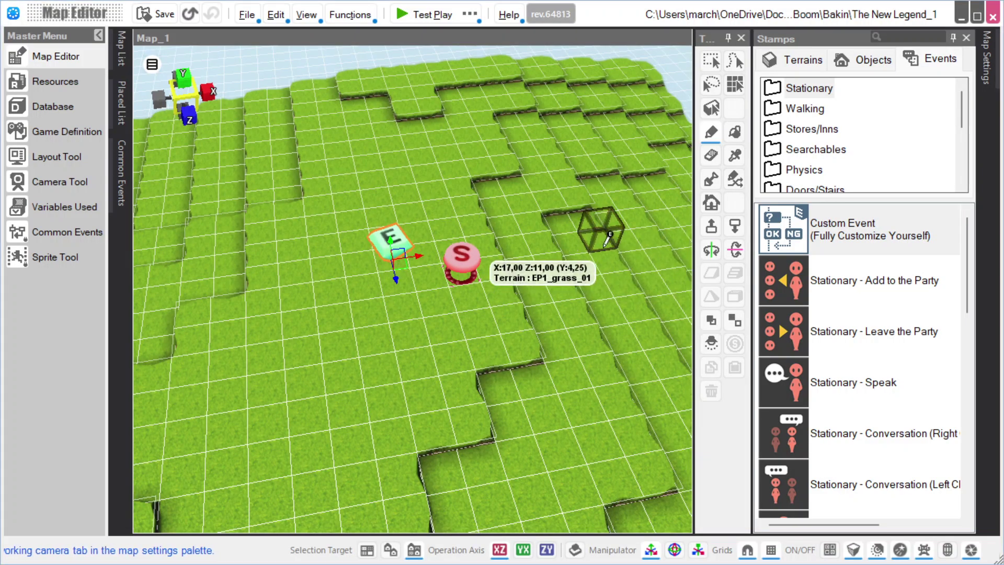
# Step: Reopen the placed event and insert a Display Message command between the image and switch commands
pyautogui.doubleClick(400, 262)
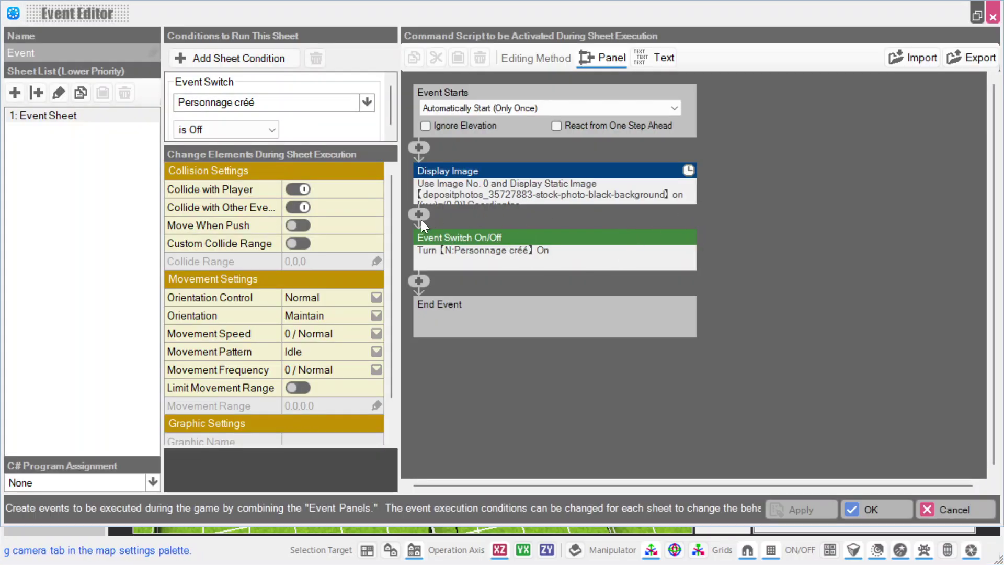
pyautogui.click(421, 220)
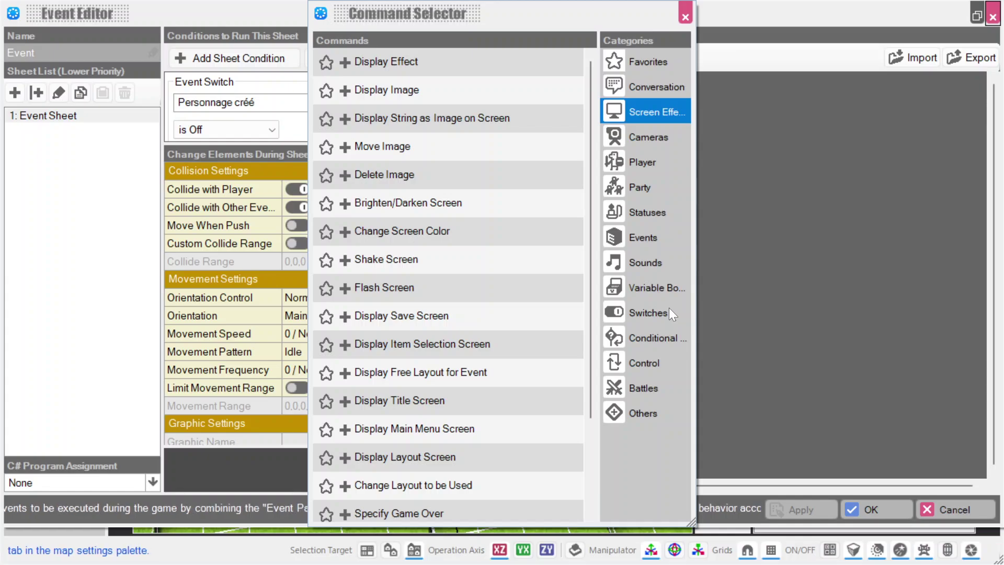
pyautogui.click(672, 86)
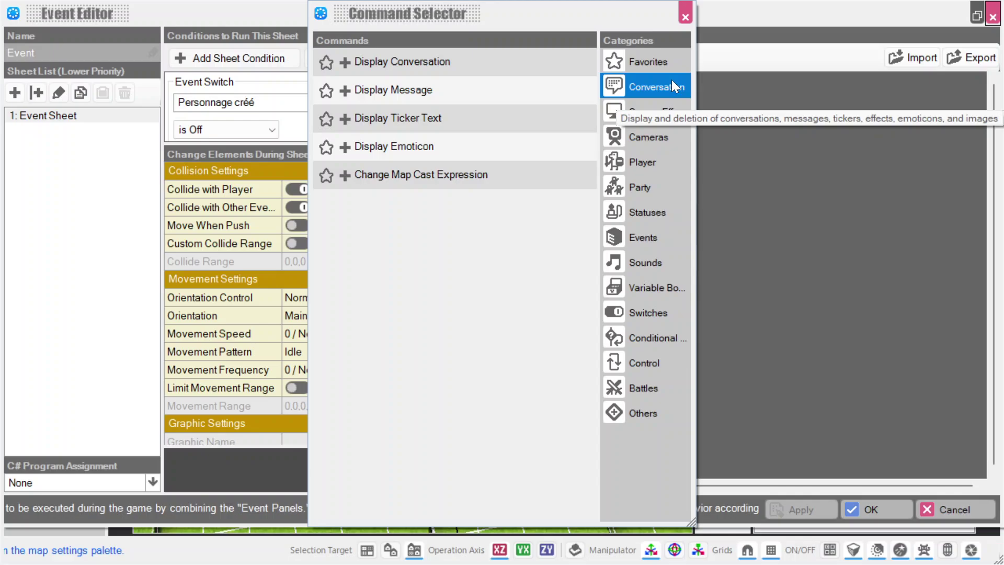
pyautogui.click(441, 92)
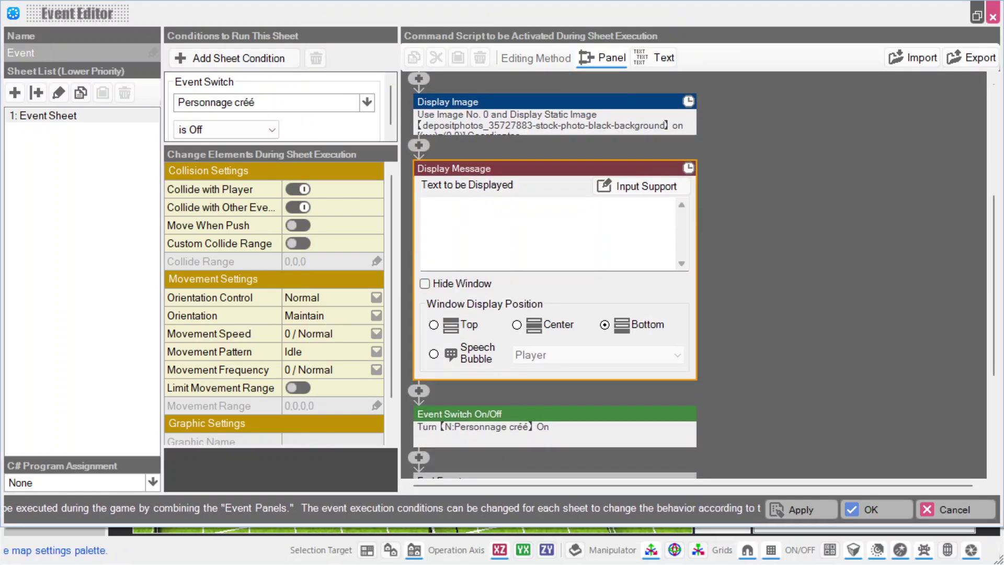
pyautogui.write('cOMMEN')
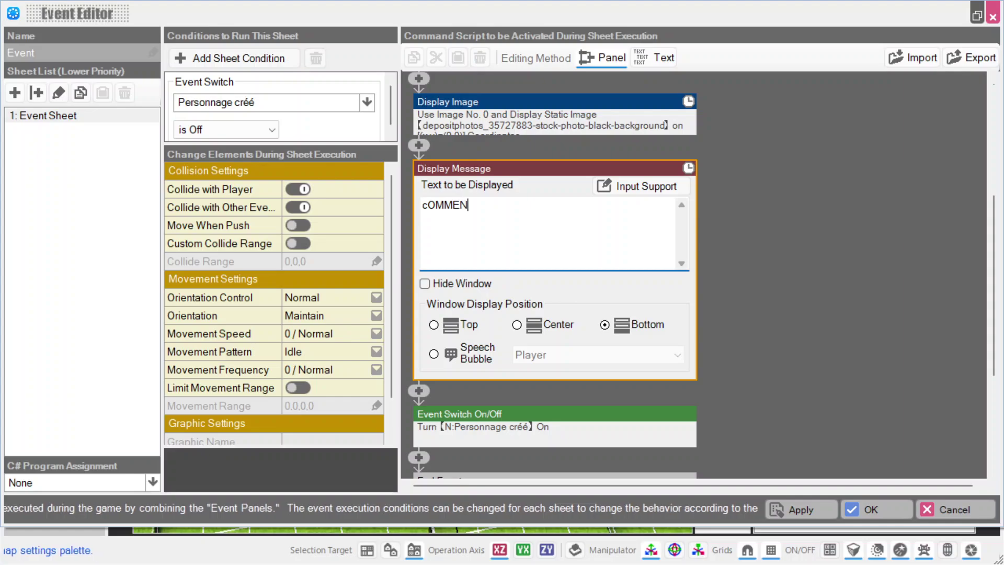
pyautogui.press('BackSpace')
pyautogui.press('BackSpace')
pyautogui.press('BackSpace')
pyautogui.press('BackSpace')
pyautogui.press('BackSpace')
pyautogui.press('BackSpace')
pyautogui.press('capslock')
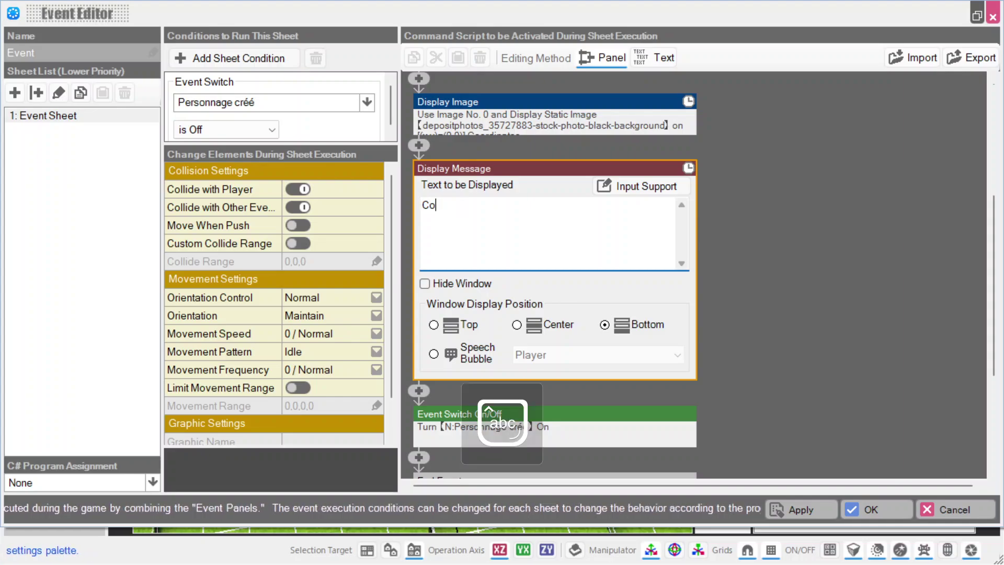
# Step: Enter "Comment vous appelez vous ?" as the text of the new Display Message command
pyautogui.write('Comment vous a')
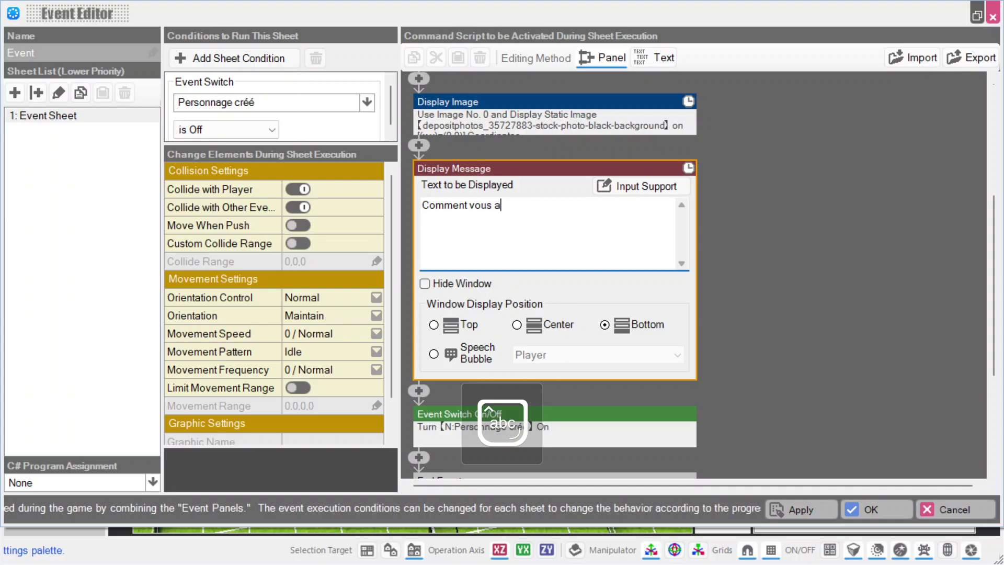
pyautogui.write('ppelez vous ?')
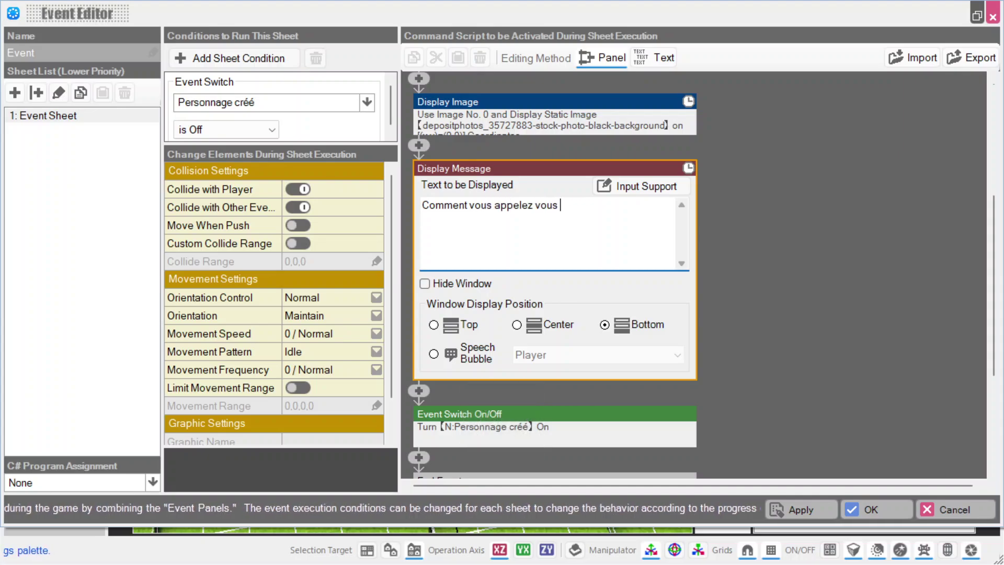
pyautogui.click(804, 210)
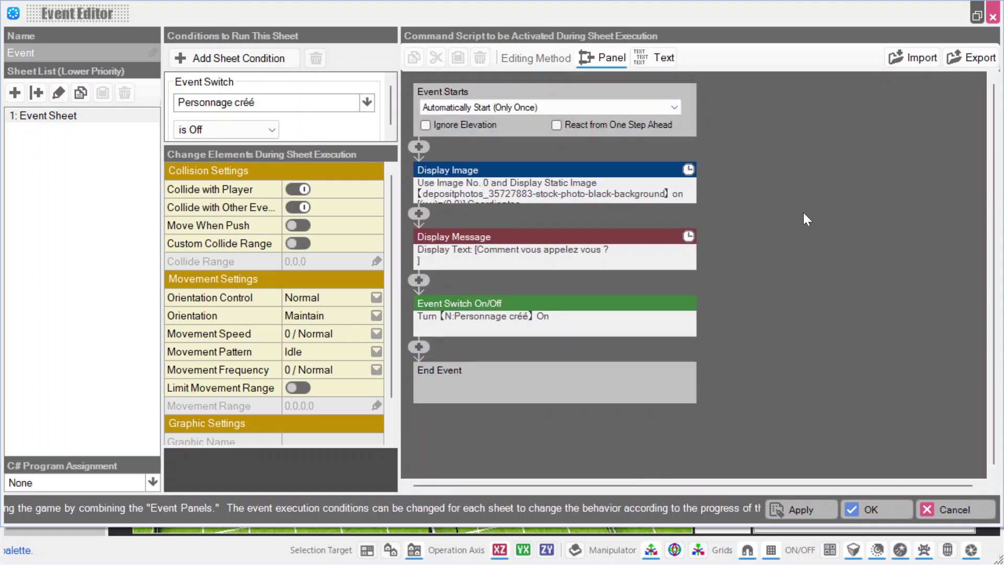
# Step: Insert an Input String Variable command between the name question message and the Event Switch On/Off command
pyautogui.click(419, 281)
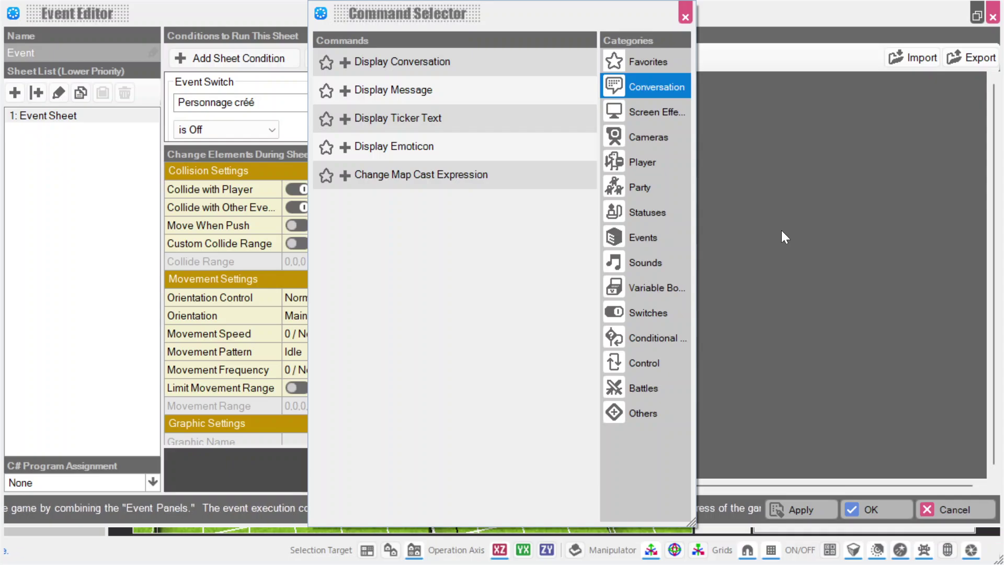
pyautogui.click(649, 290)
pyautogui.click(462, 149)
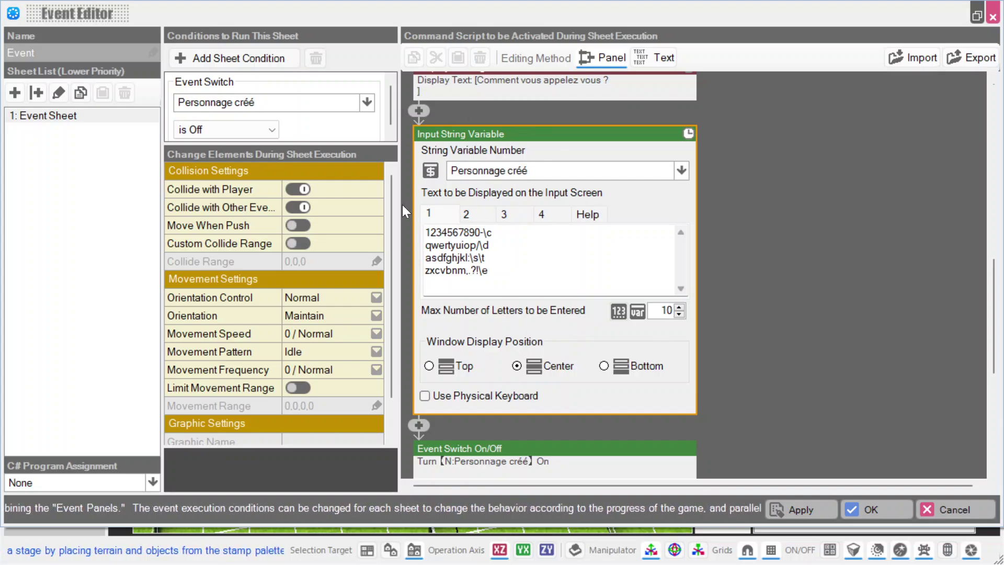
pyautogui.moveTo(494, 271); pyautogui.dragTo(425, 231)
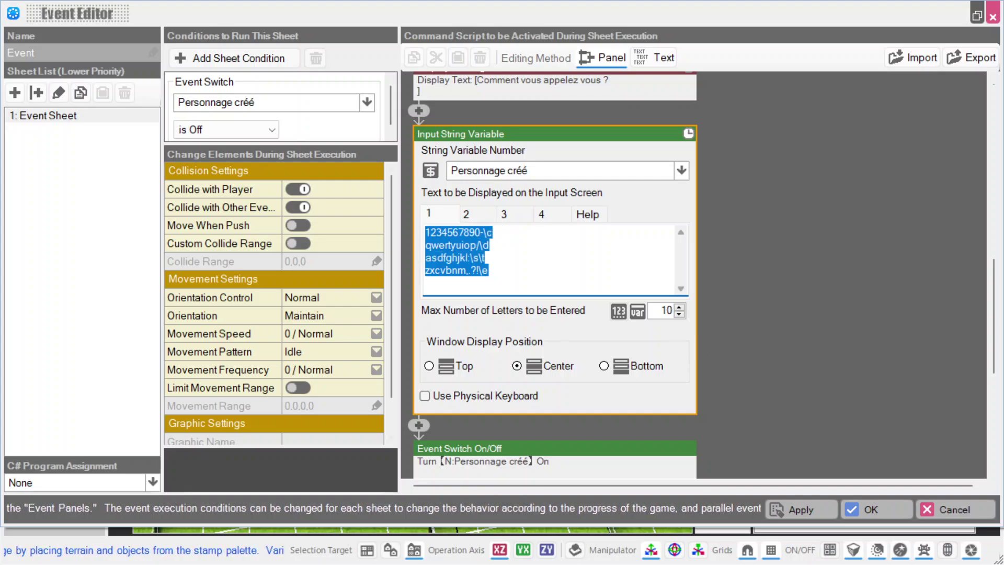
pyautogui.click(452, 232)
pyautogui.doubleClick(452, 232)
pyautogui.press('BackSpace')
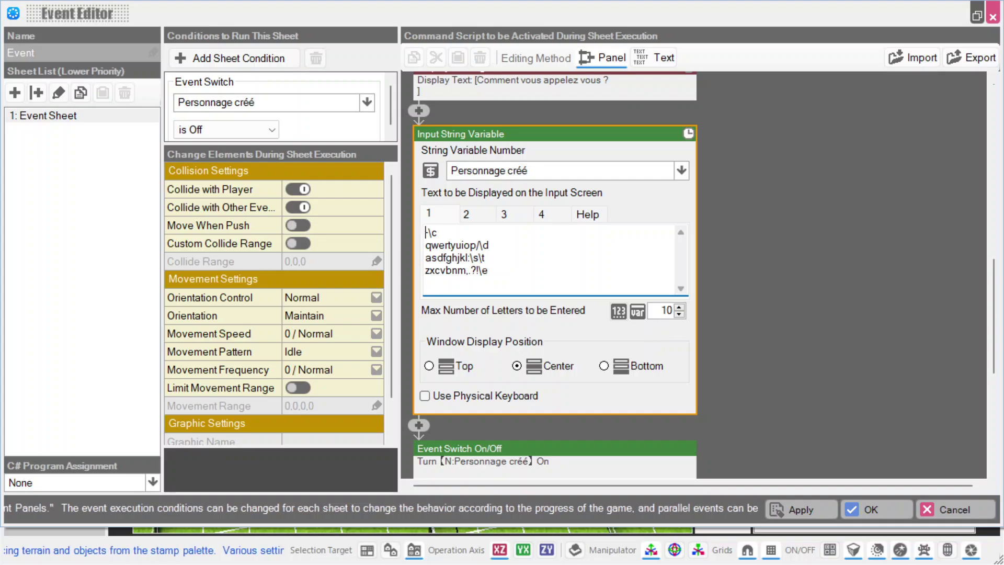
pyautogui.click(679, 307)
pyautogui.click(679, 307)
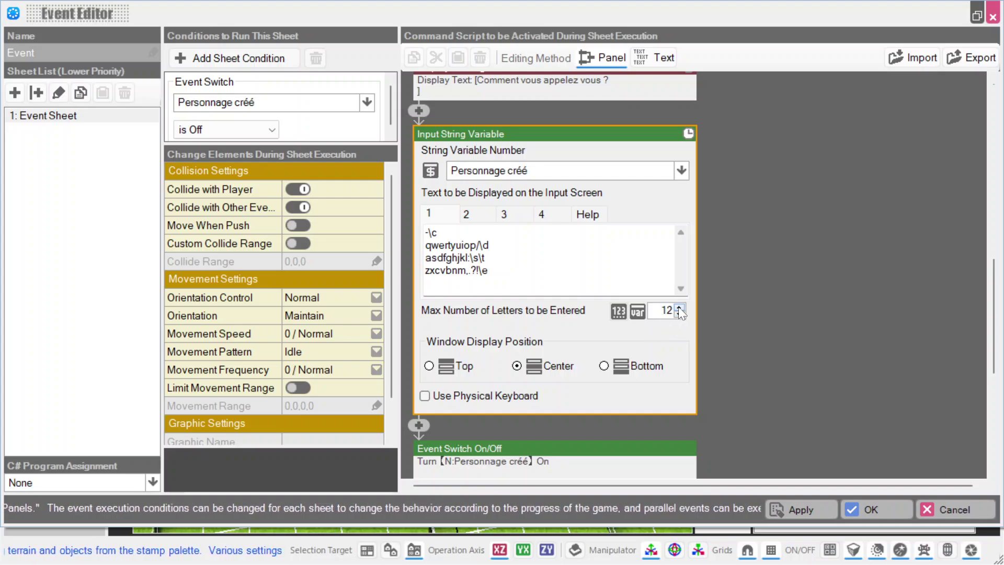
pyautogui.click(679, 307)
pyautogui.click(679, 307)
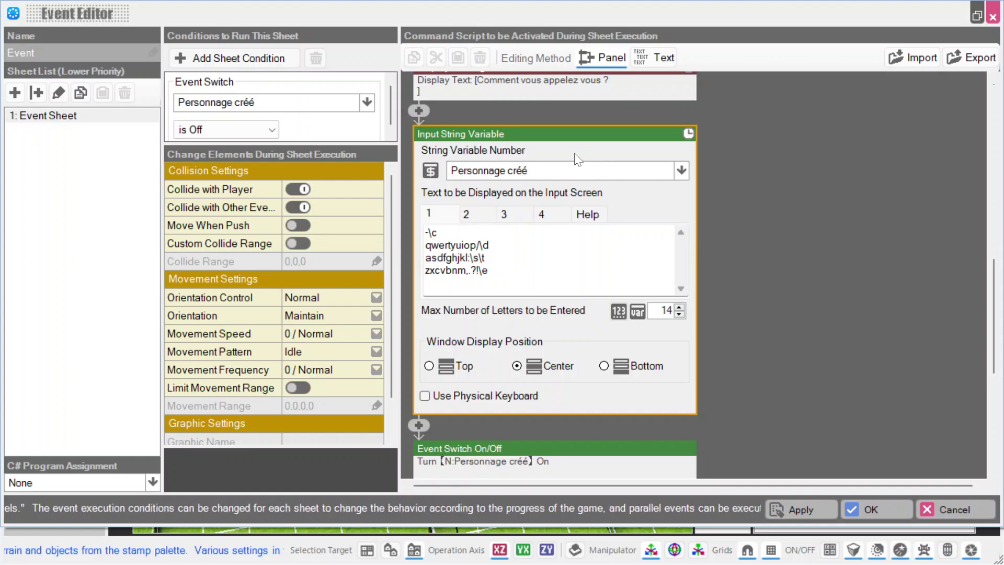
# Step: Create a variable named "Nom perso" and assign it as the string variable of the input command
pyautogui.click(681, 170)
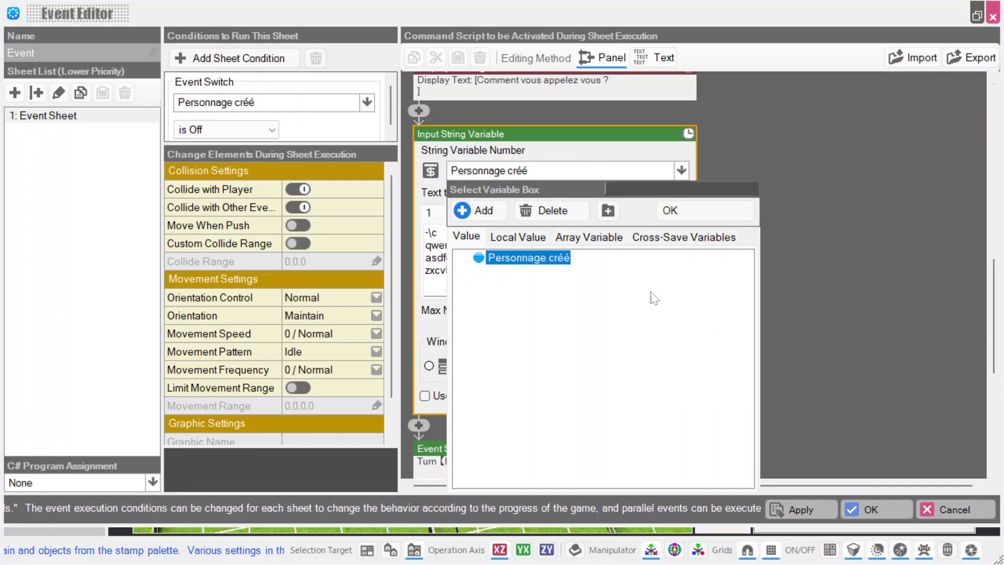
pyautogui.click(479, 210)
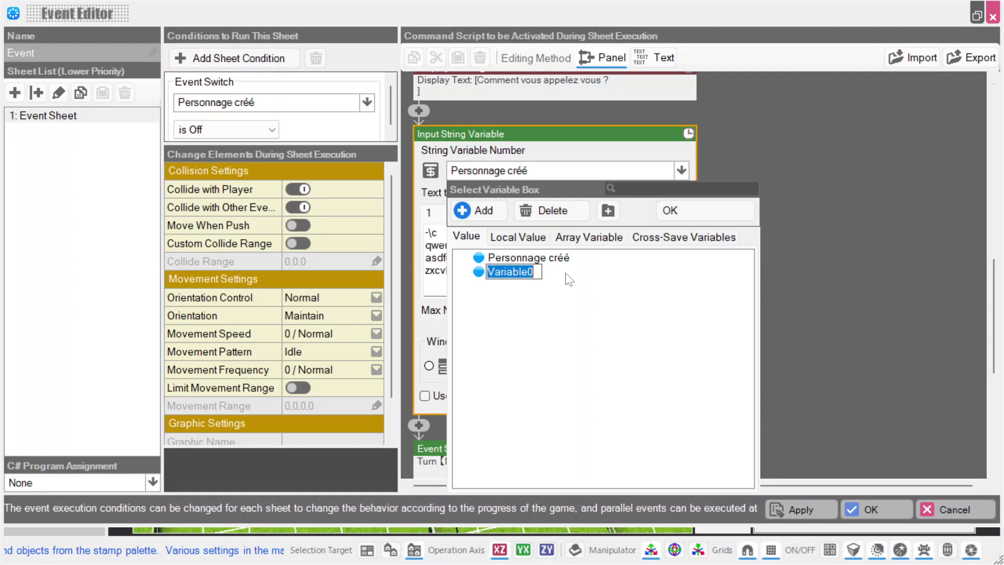
pyautogui.write('Nom perso')
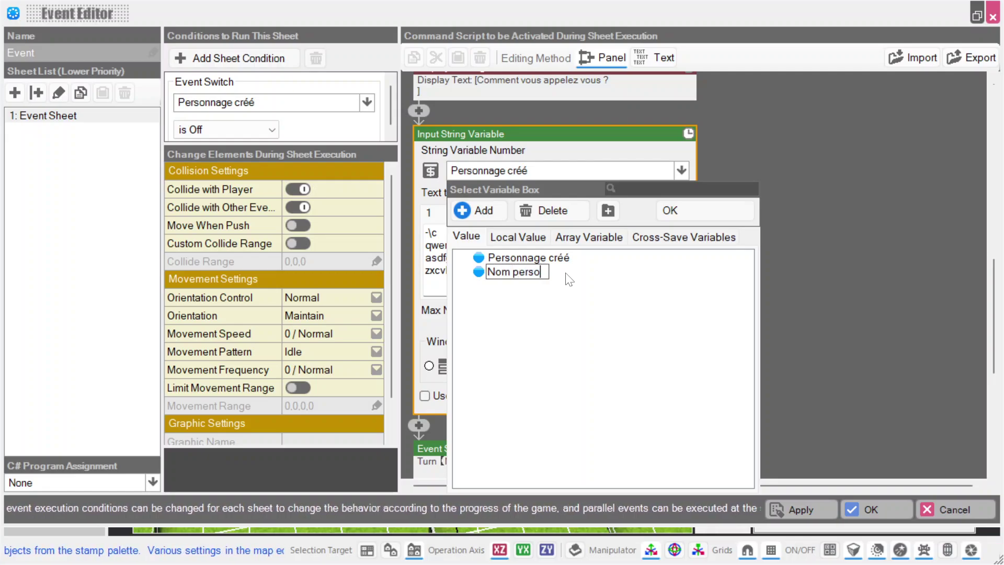
pyautogui.press('Return')
pyautogui.click(670, 210)
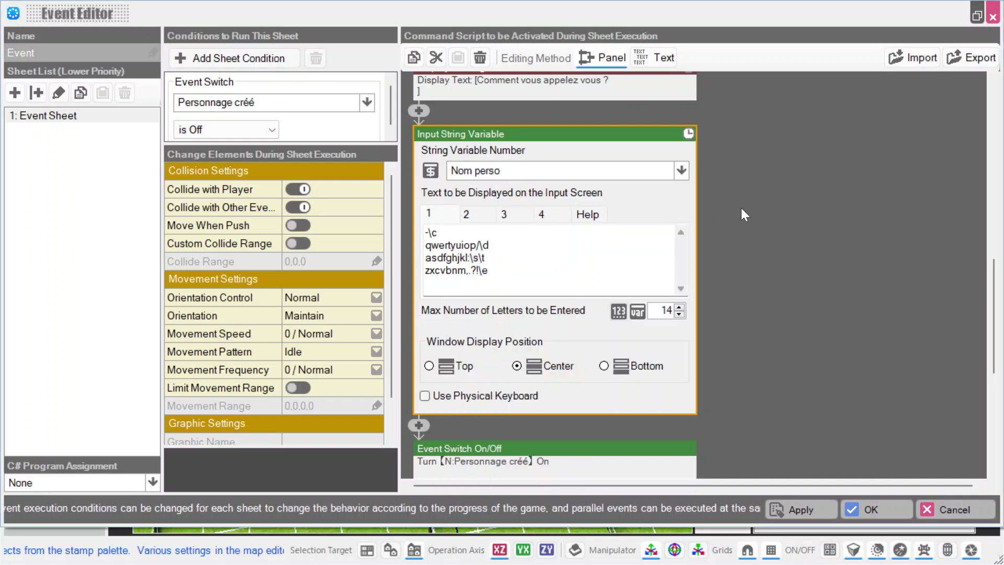
# Step: Insert a Display Message command after the Input String Variable command and begin its text with "Bonjour"
pyautogui.scroll(-2, 462, 390)
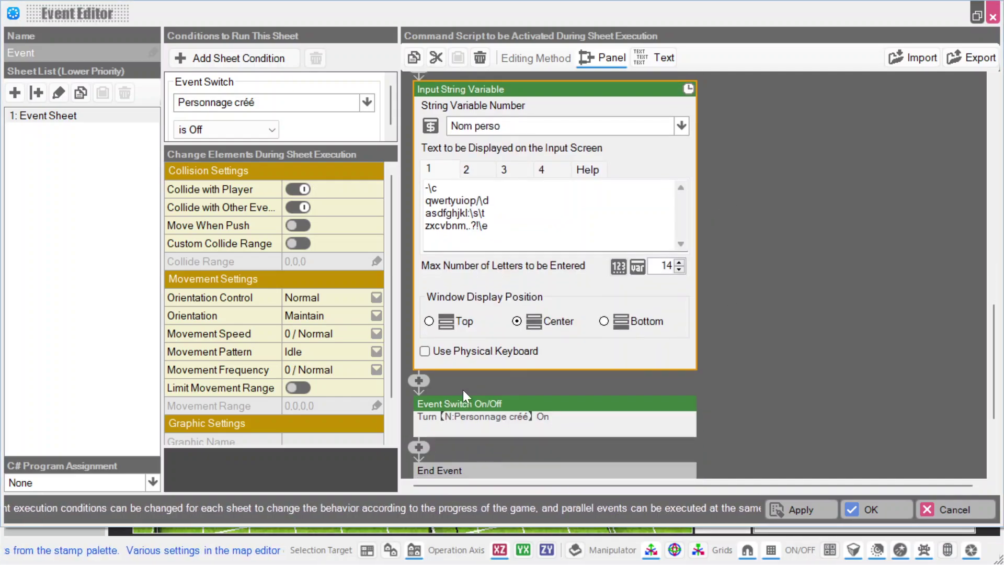
pyautogui.click(422, 376)
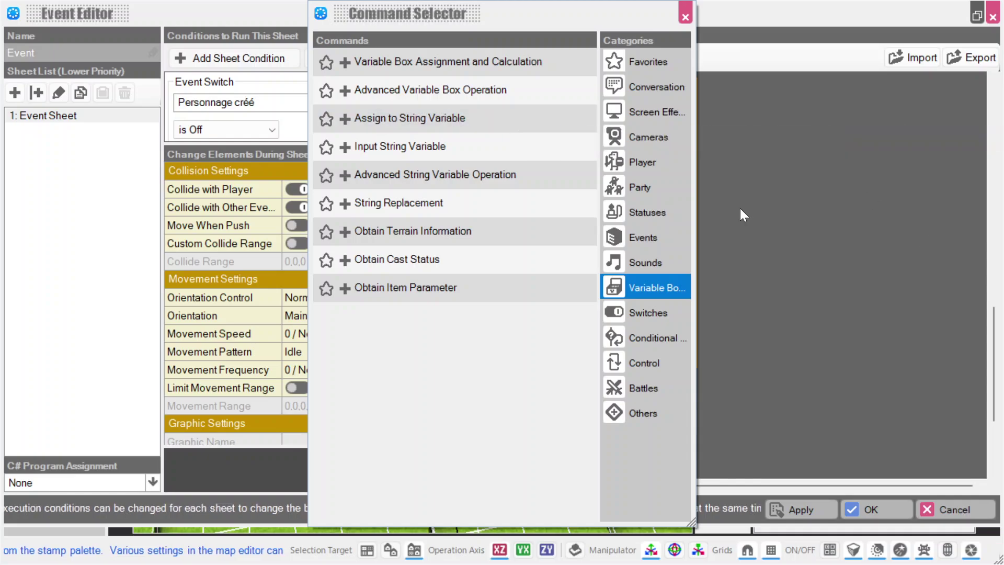
pyautogui.click(670, 88)
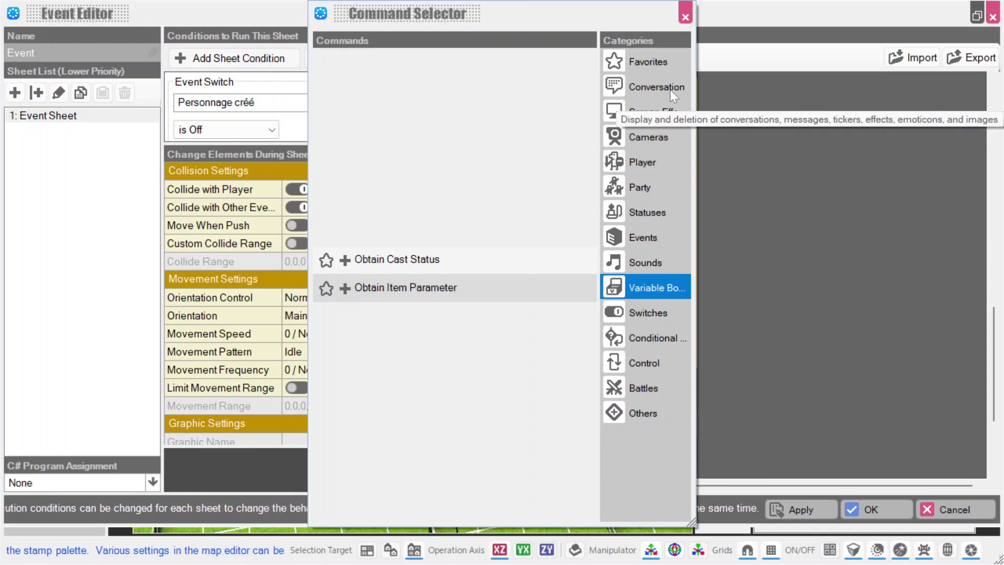
pyautogui.doubleClick(425, 90)
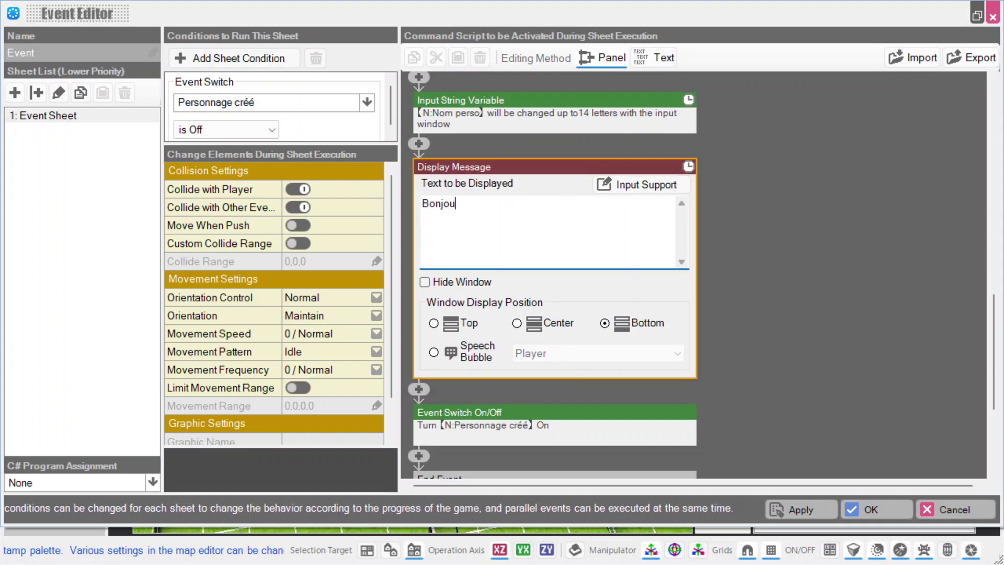
# Step: Complete the greeting with the value of the variable "Nom perso" followed by "!!", giving "Bonjour \$[Nom perso] !!"
pyautogui.click(622, 186)
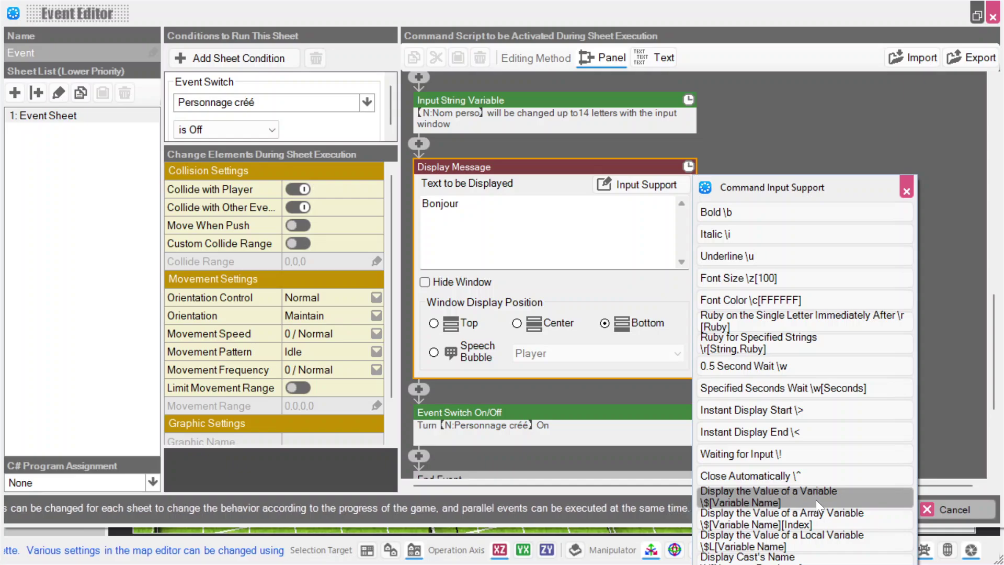
pyautogui.click(816, 500)
pyautogui.click(785, 309)
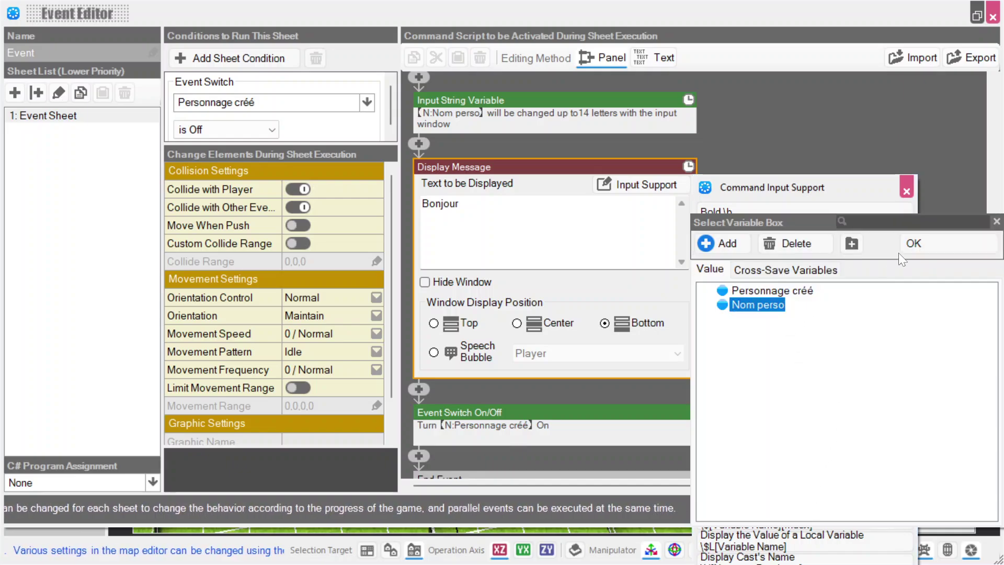
pyautogui.click(898, 248)
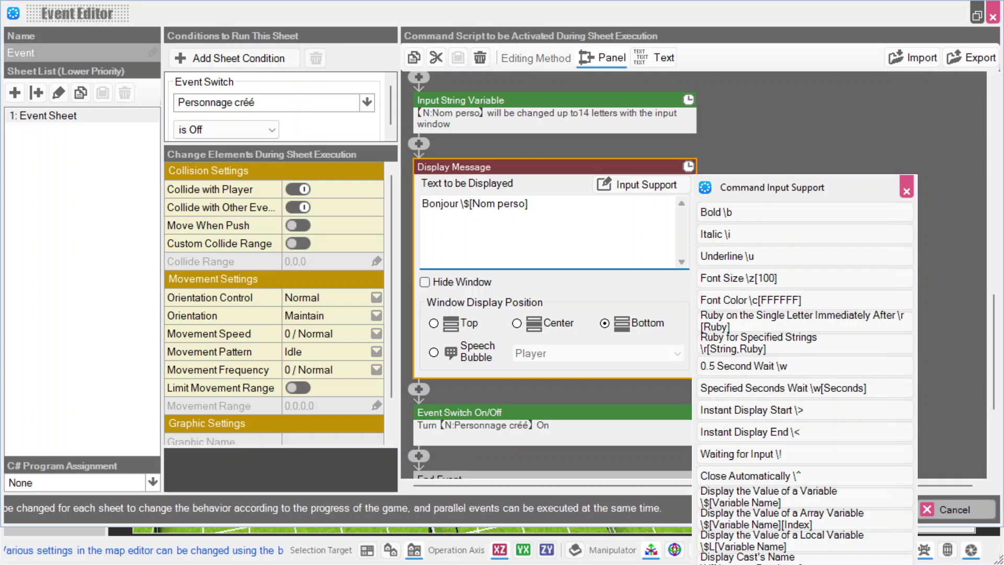
pyautogui.write('!!')
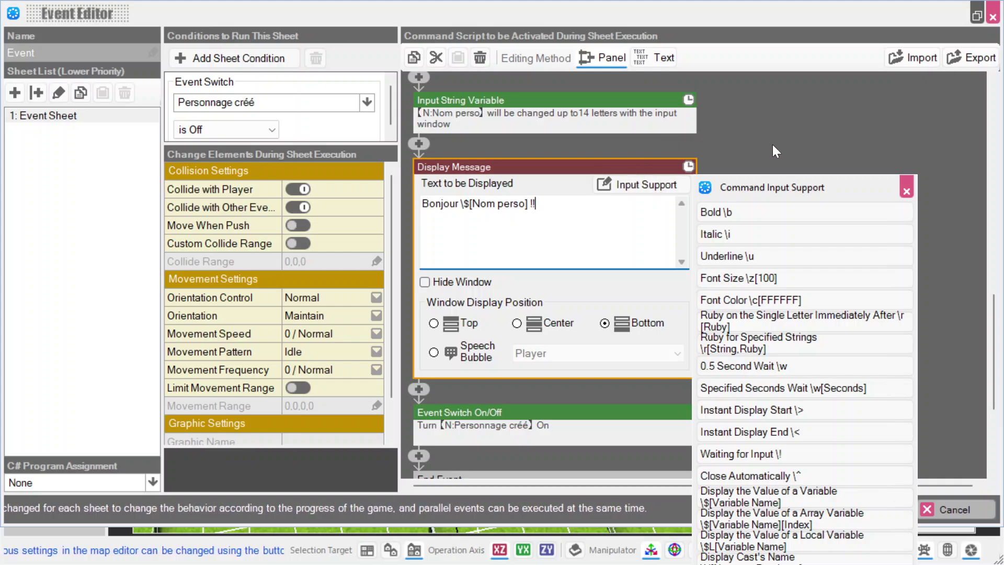
pyautogui.click(783, 136)
# Step: Insert another Display Message command before the switch command with the text "Je suis"
pyautogui.scroll(3, 783, 136)
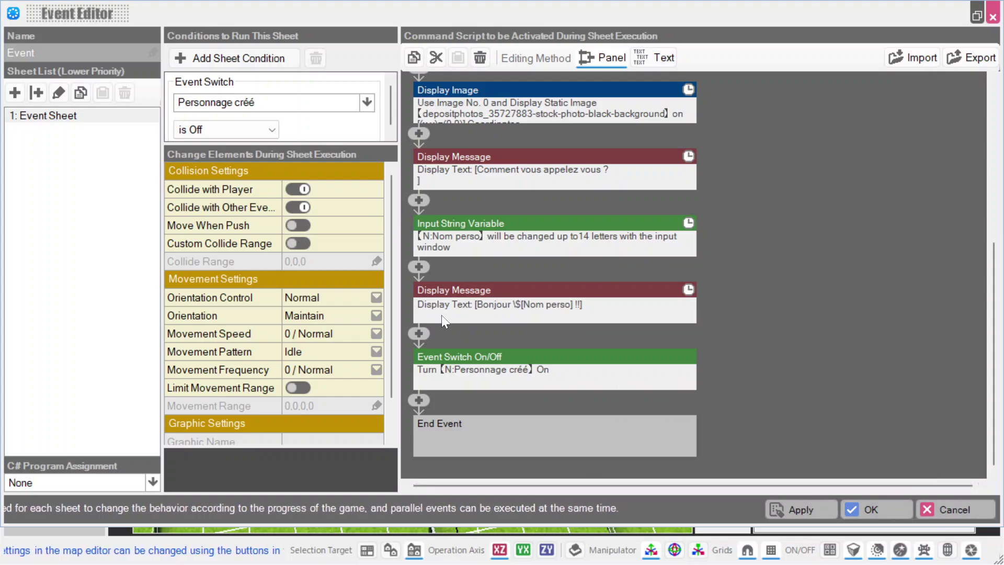
pyautogui.click(419, 333)
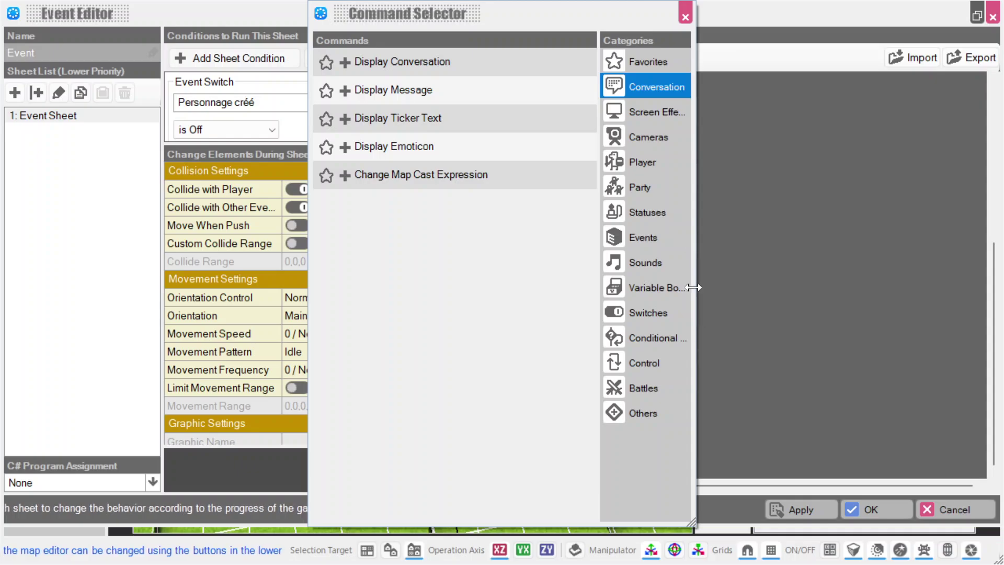
pyautogui.click(478, 89)
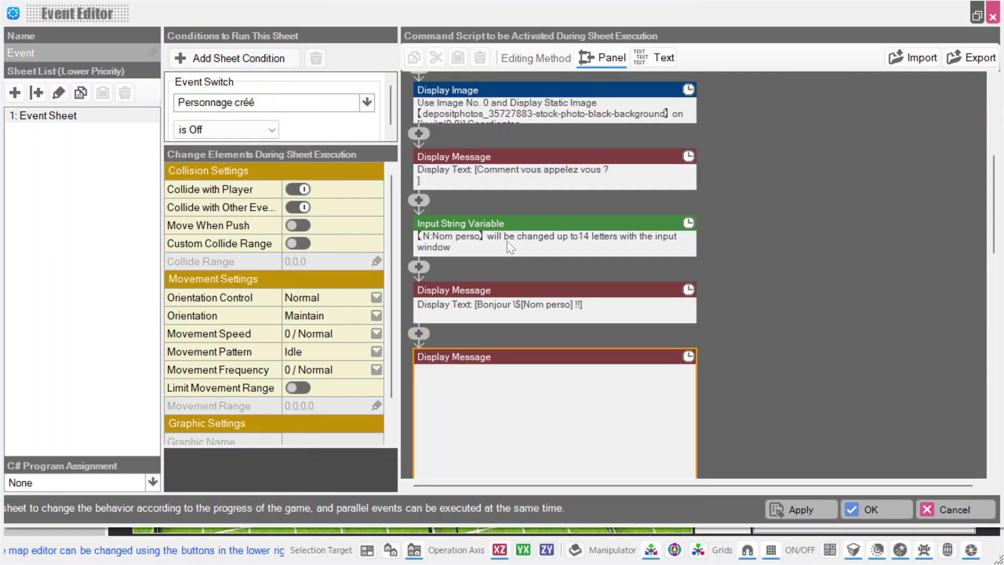
pyautogui.write('Je suis')
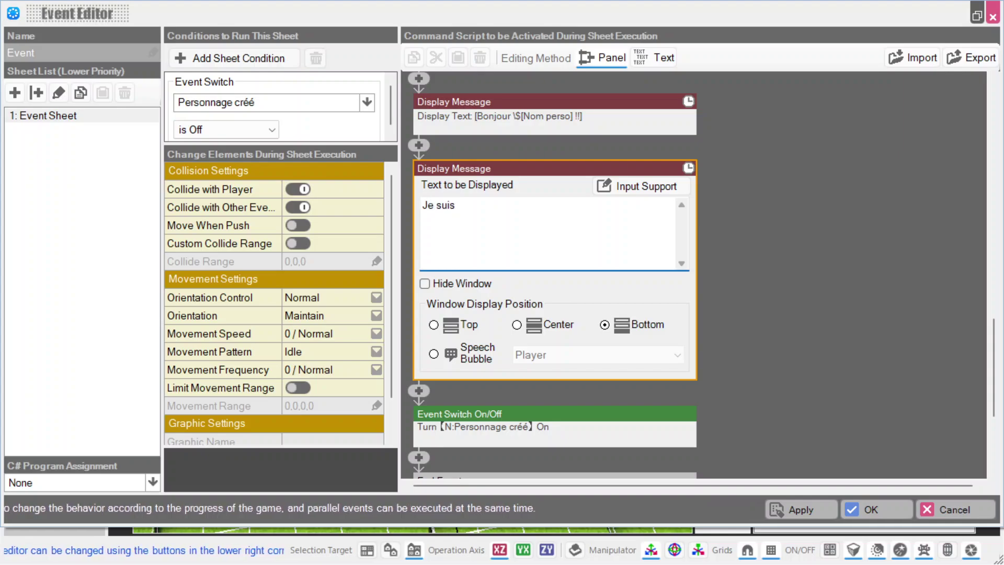
pyautogui.click(733, 239)
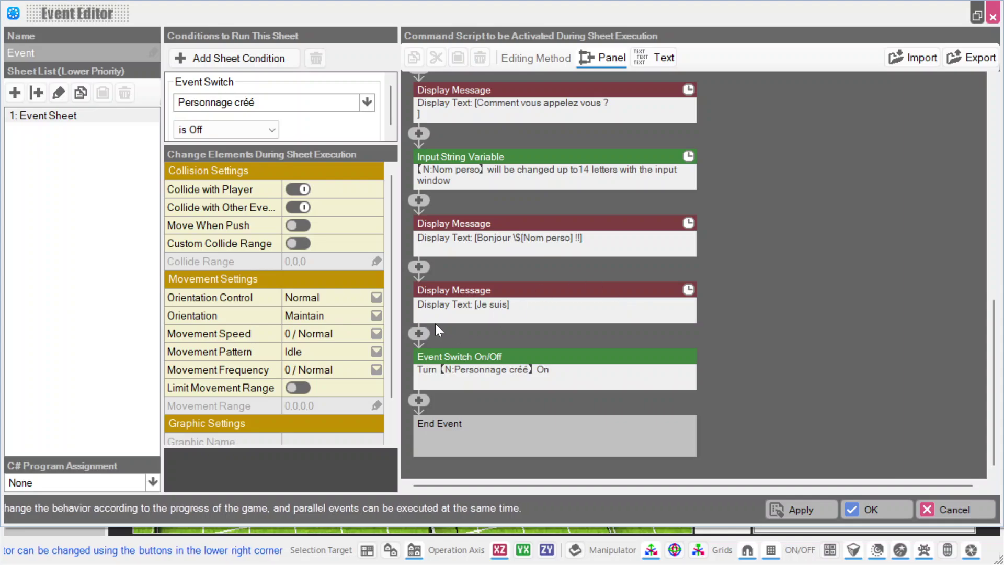
# Step: Insert a Select from Selection and Check Results command after the "Je suis" message
pyautogui.click(419, 333)
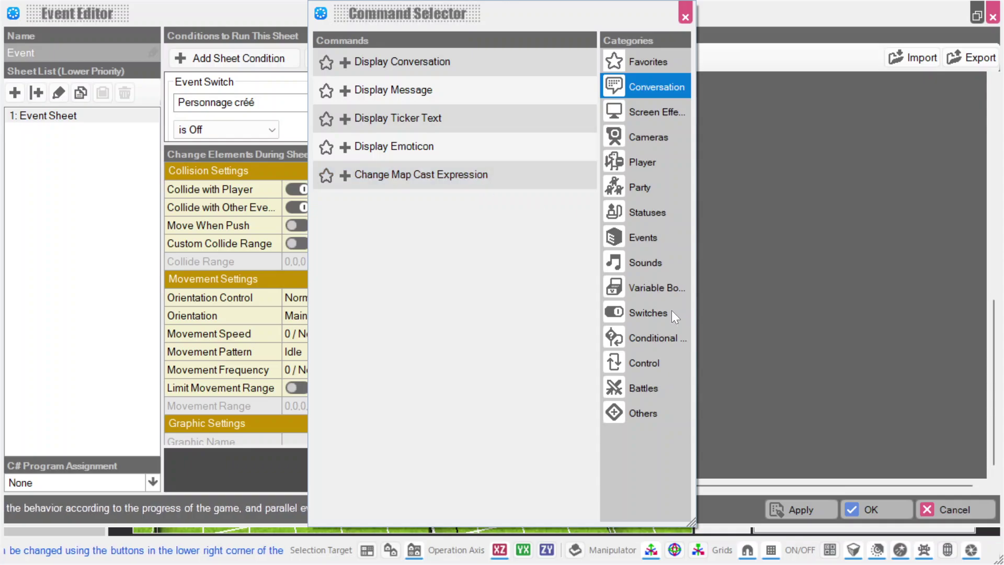
pyautogui.click(661, 341)
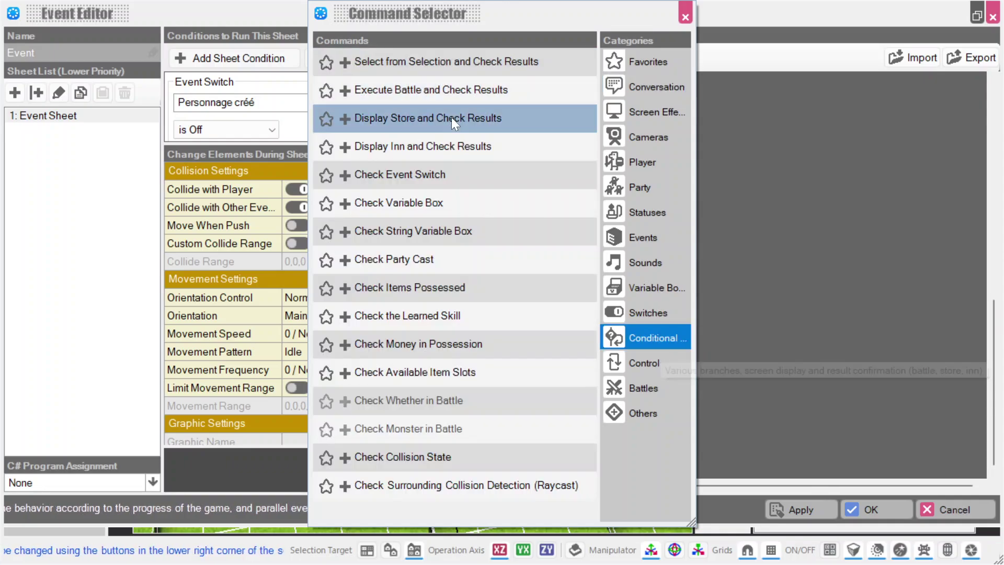
pyautogui.doubleClick(511, 71)
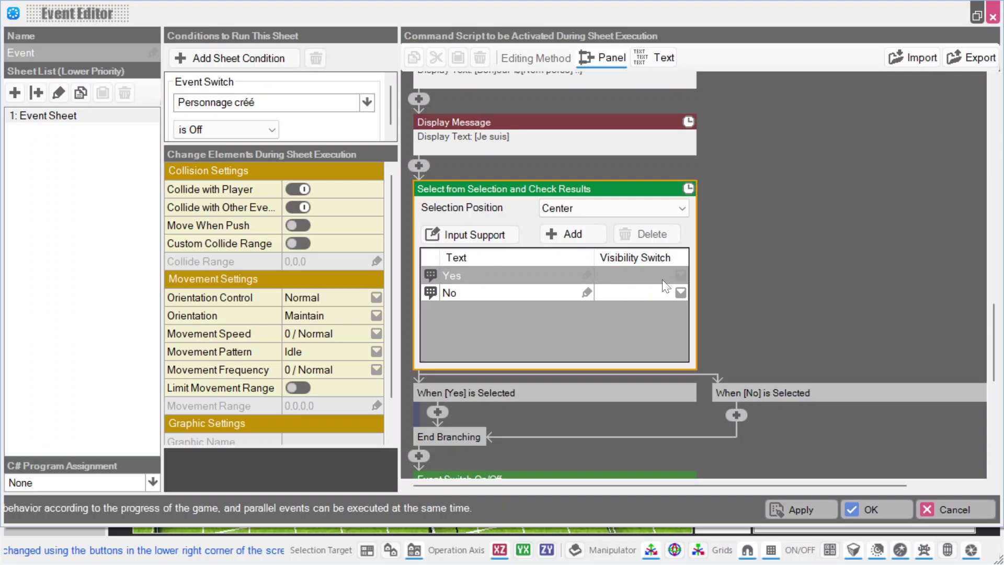
# Step: Change the two selection choices from Yes and No to "Un garçon" and "Une fille"
pyautogui.click(482, 273)
pyautogui.doubleClick(481, 273)
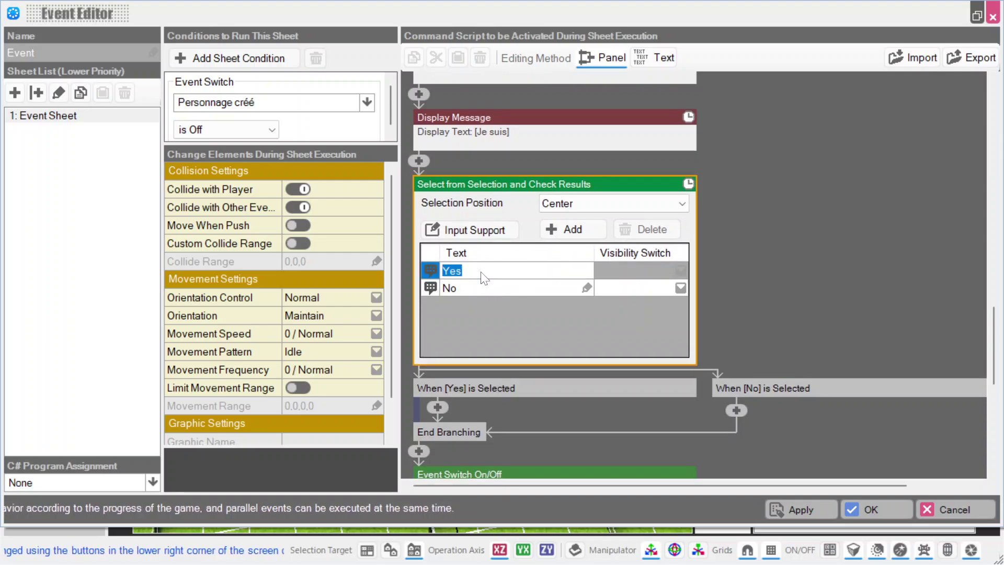
pyautogui.write('Un gar')
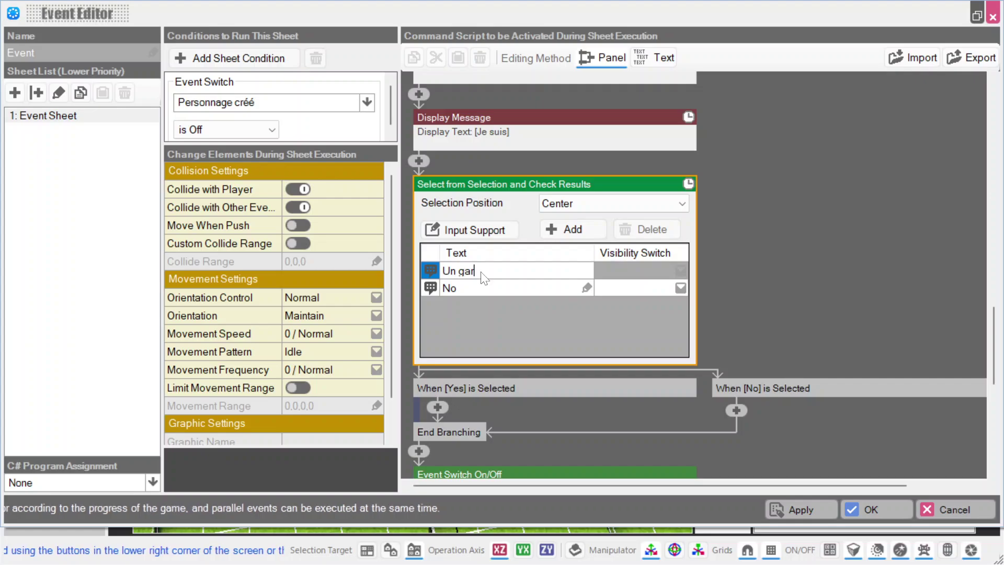
pyautogui.write('con')
pyautogui.press('Return')
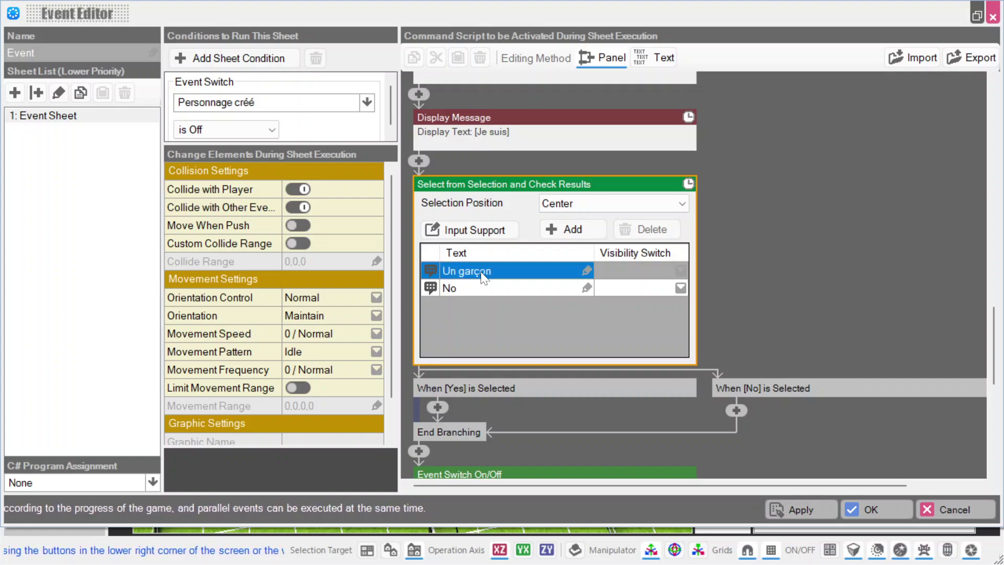
pyautogui.click(466, 290)
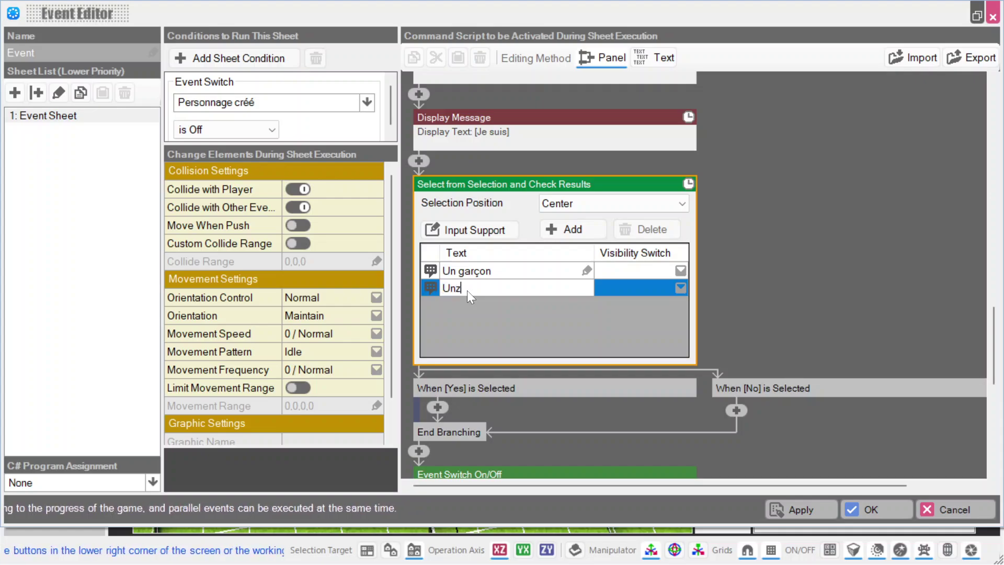
pyautogui.write('Une fi')
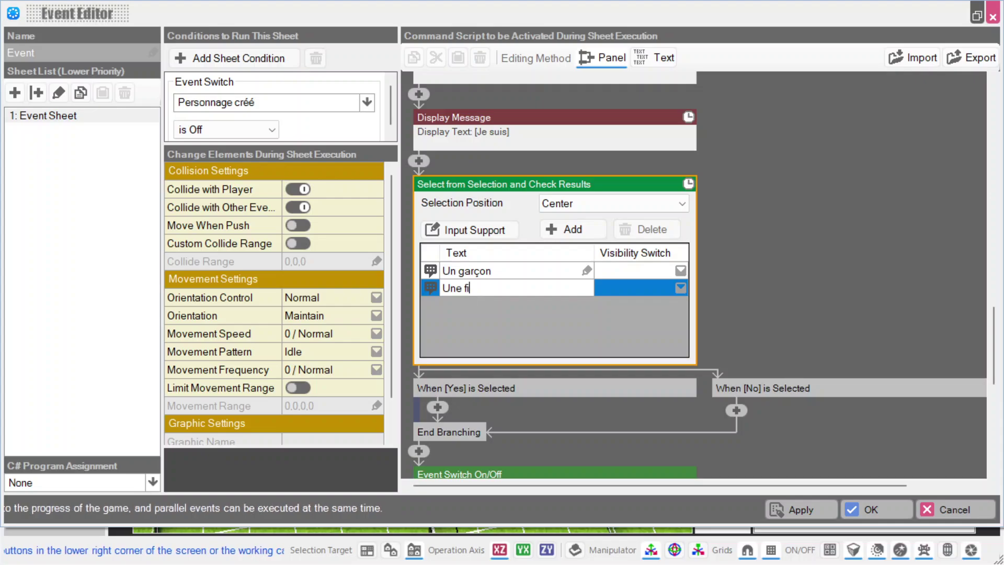
pyautogui.write('lle')
pyautogui.press('Return')
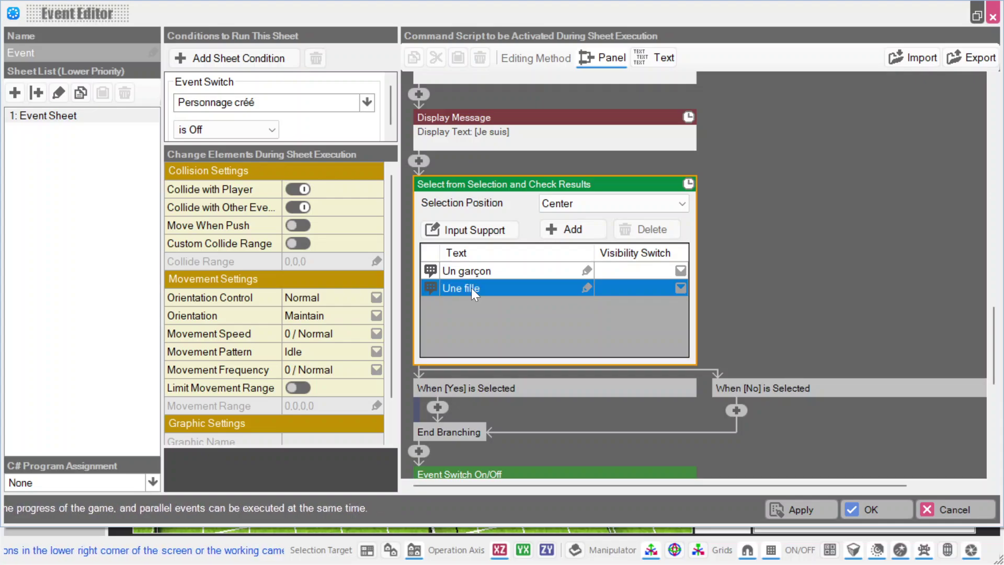
# Step: In the "Un garçon" branch, add a Change Cast Graphic command that sets the hero's map graphic to Hero A
pyautogui.click(719, 273)
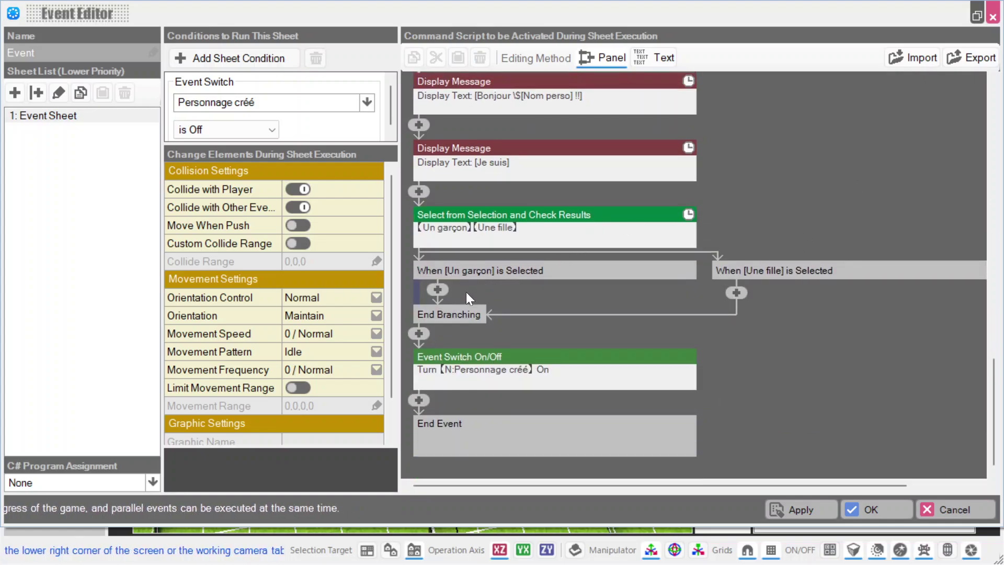
pyautogui.click(440, 289)
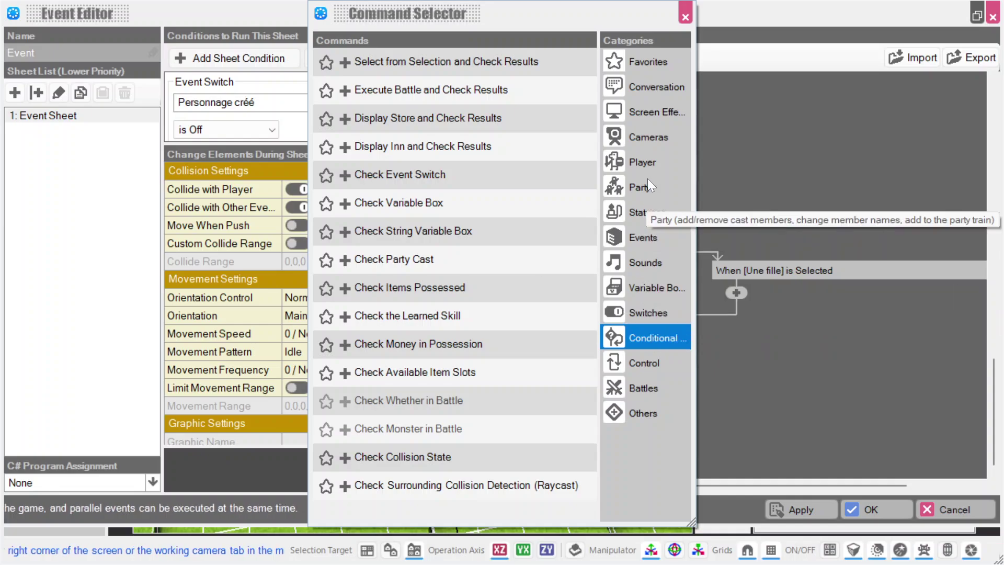
pyautogui.click(650, 159)
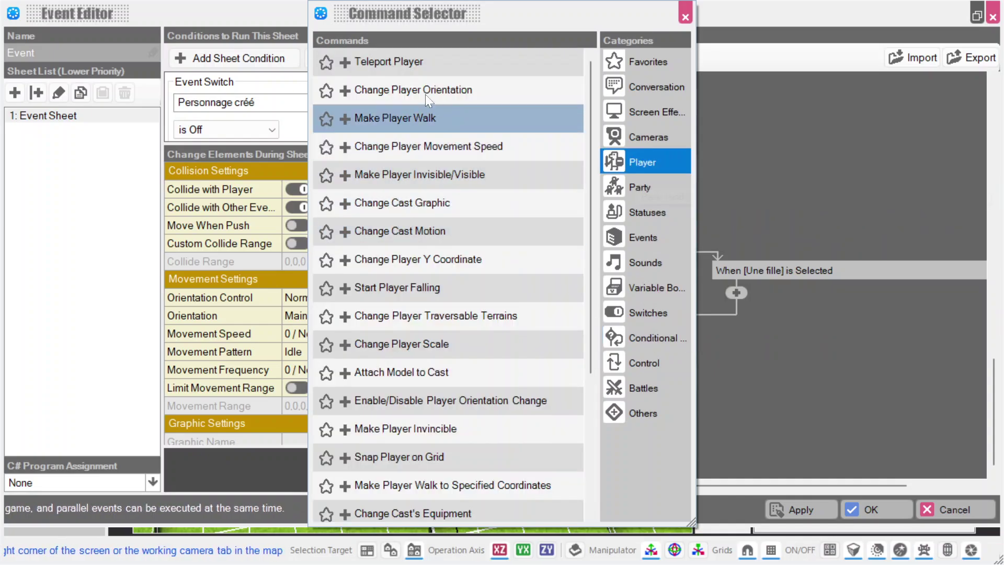
pyautogui.click(460, 202)
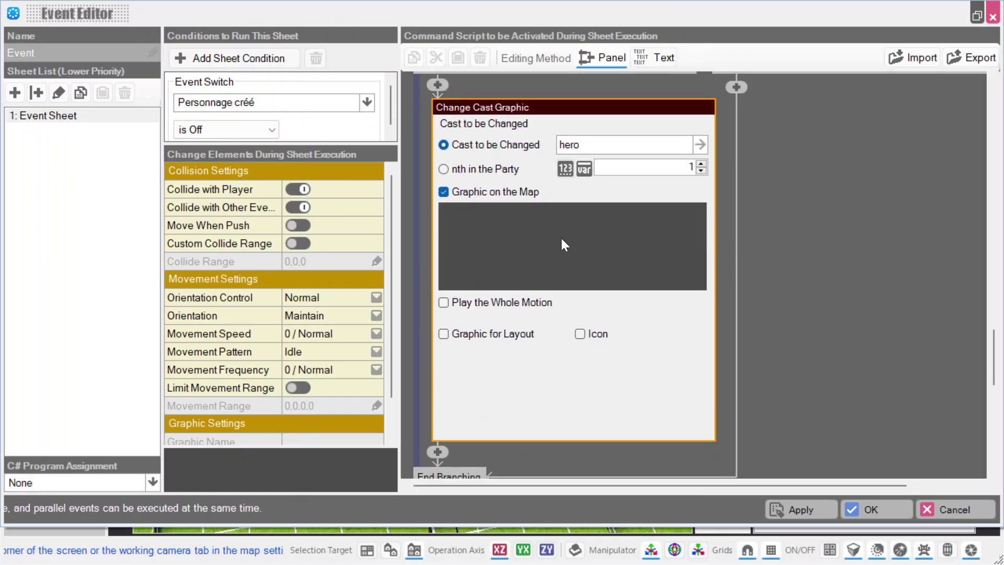
pyautogui.click(567, 268)
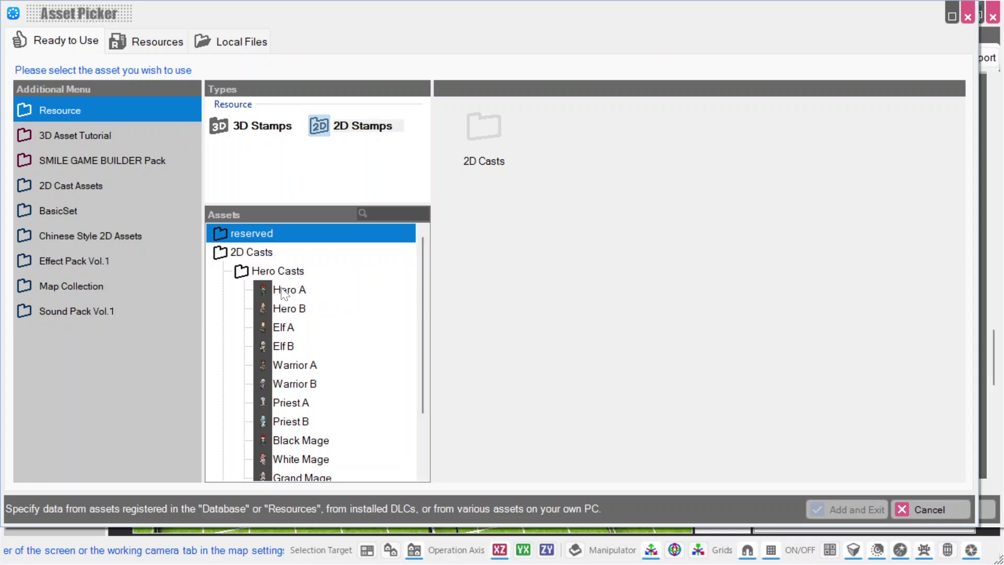
pyautogui.click(335, 290)
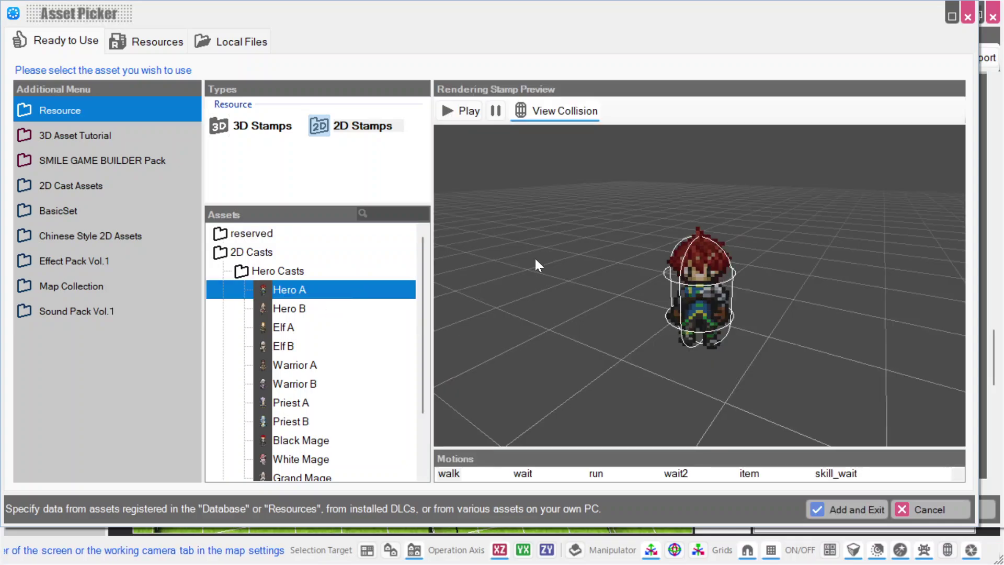
pyautogui.click(851, 509)
pyautogui.scroll(1, 711, 266)
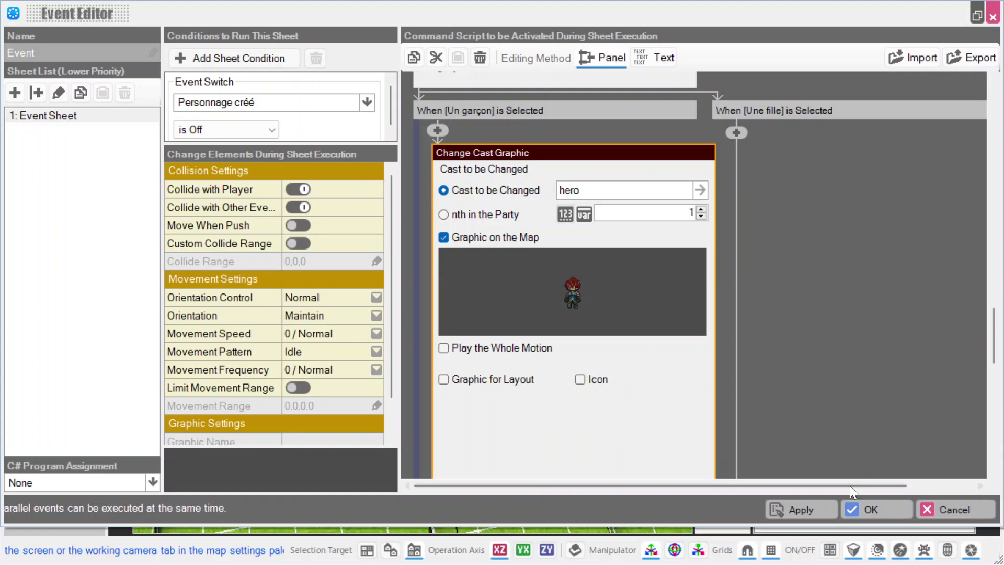
# Step: In the "Une fille" branch, add a Change Cast Graphic command with Hero B as the hero's map graphic, and save the event
pyautogui.click(744, 136)
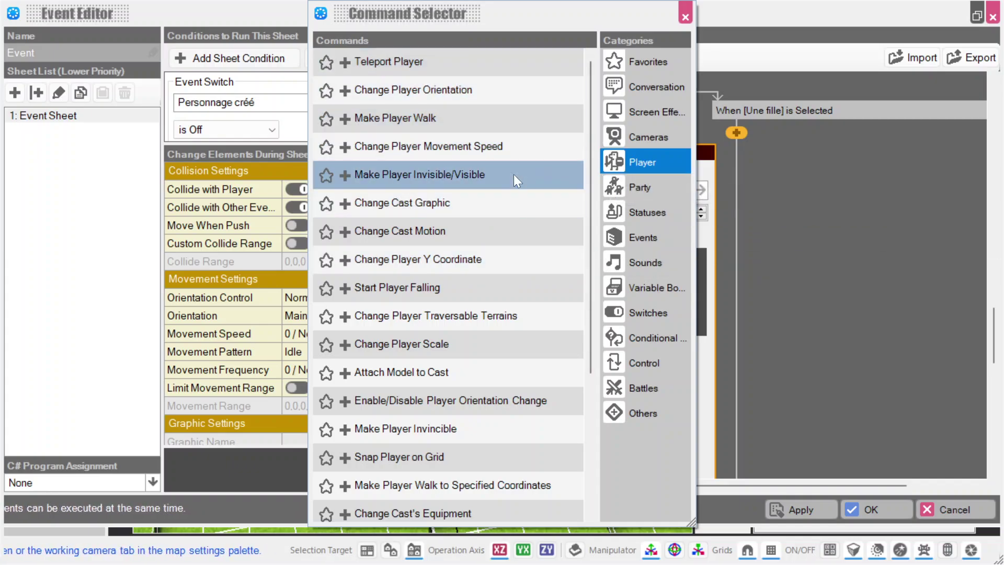
pyautogui.doubleClick(404, 202)
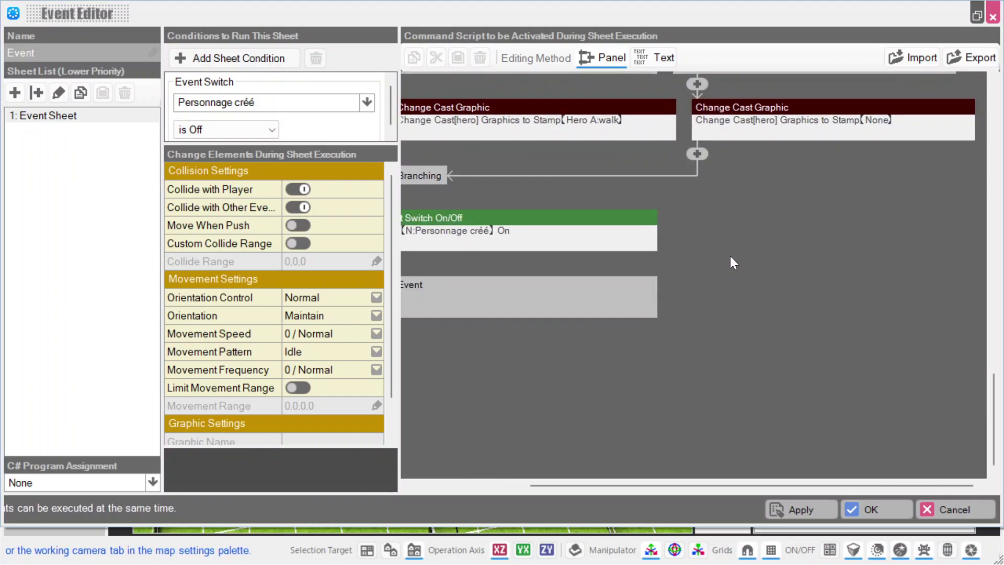
pyautogui.click(703, 137)
pyautogui.click(796, 225)
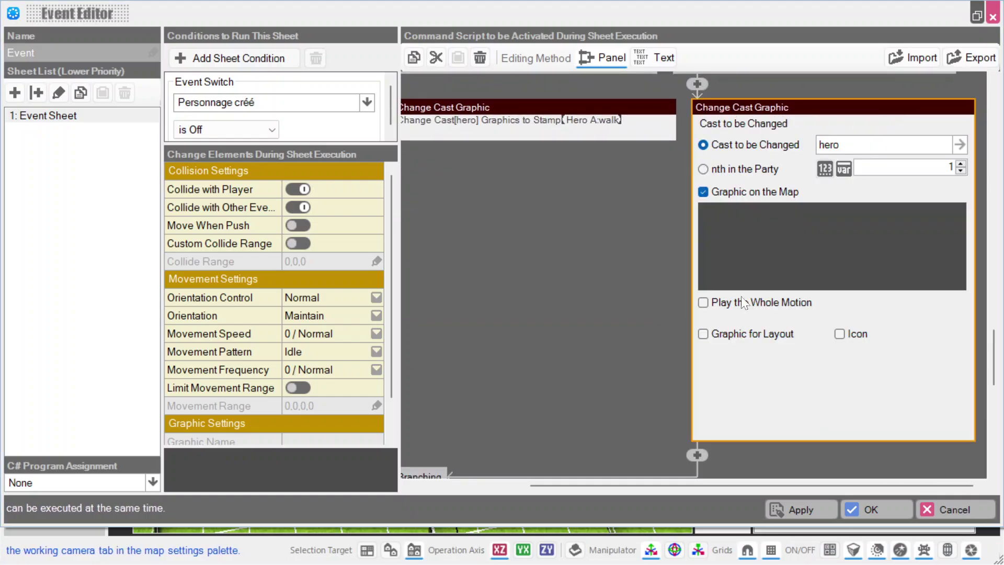
pyautogui.click(293, 309)
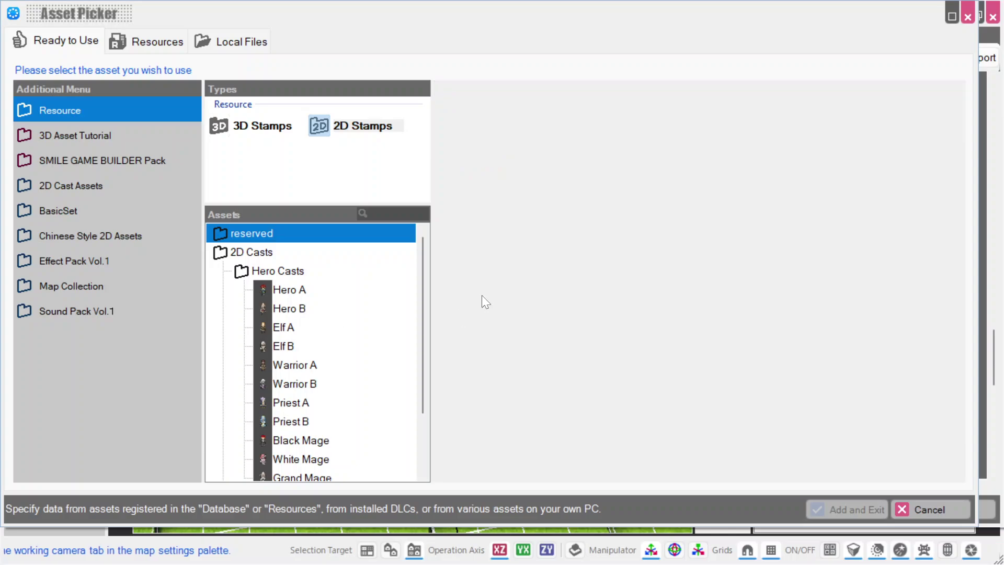
pyautogui.click(858, 506)
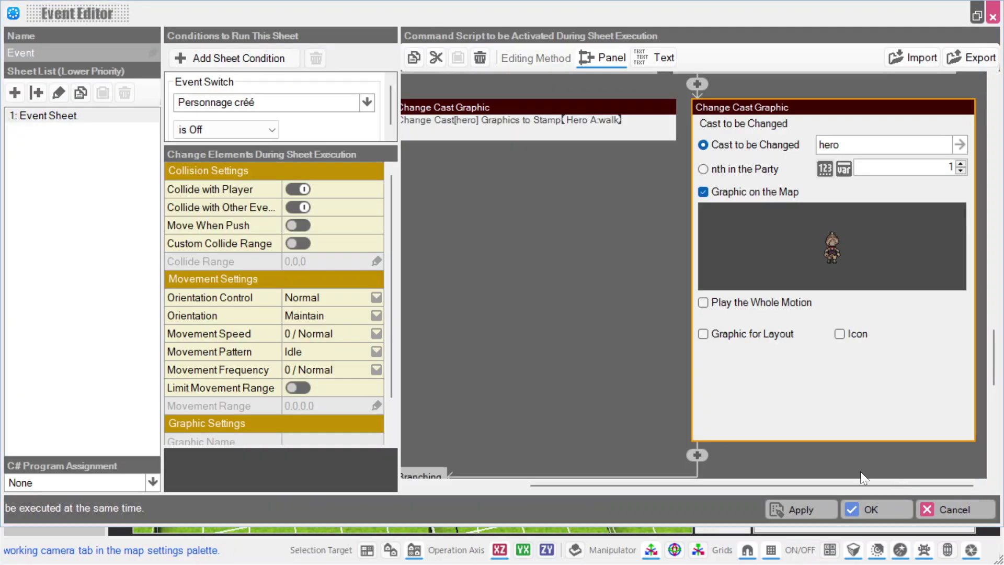
pyautogui.click(824, 505)
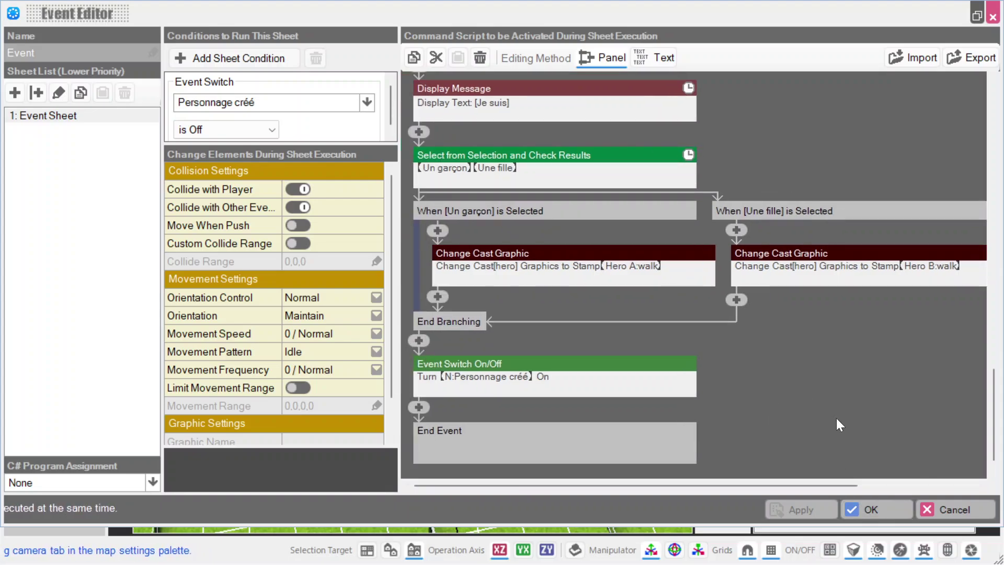
pyautogui.click(856, 505)
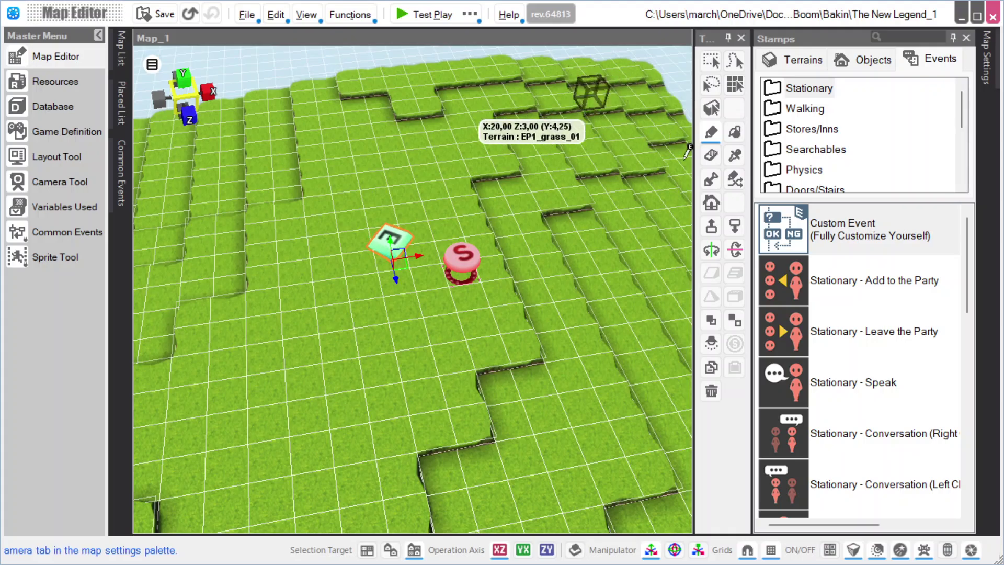
# Step: Reopen the event and insert a Delete Image command between the end of the branching and the switch command
pyautogui.doubleClick(405, 255)
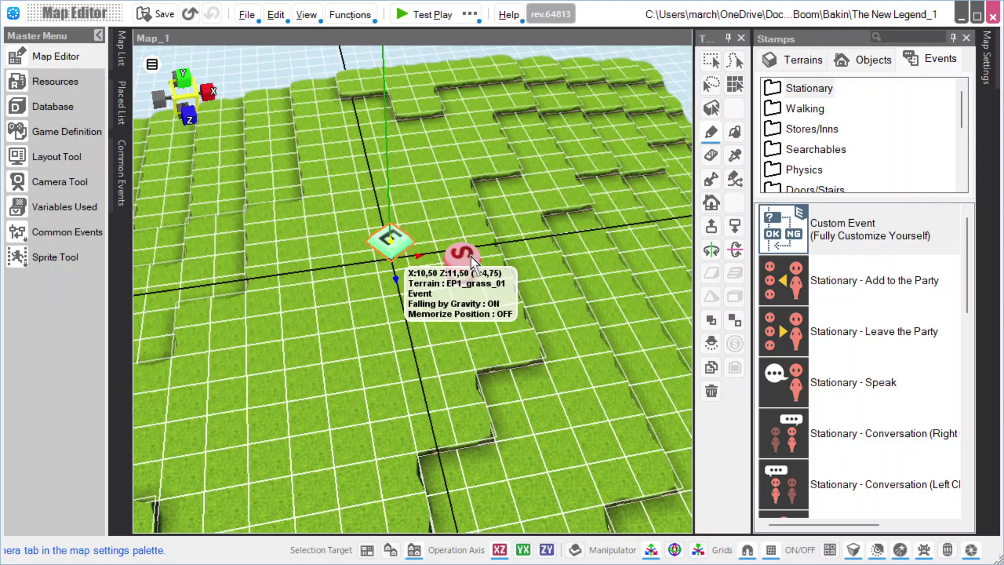
pyautogui.scroll(-7, 755, 362)
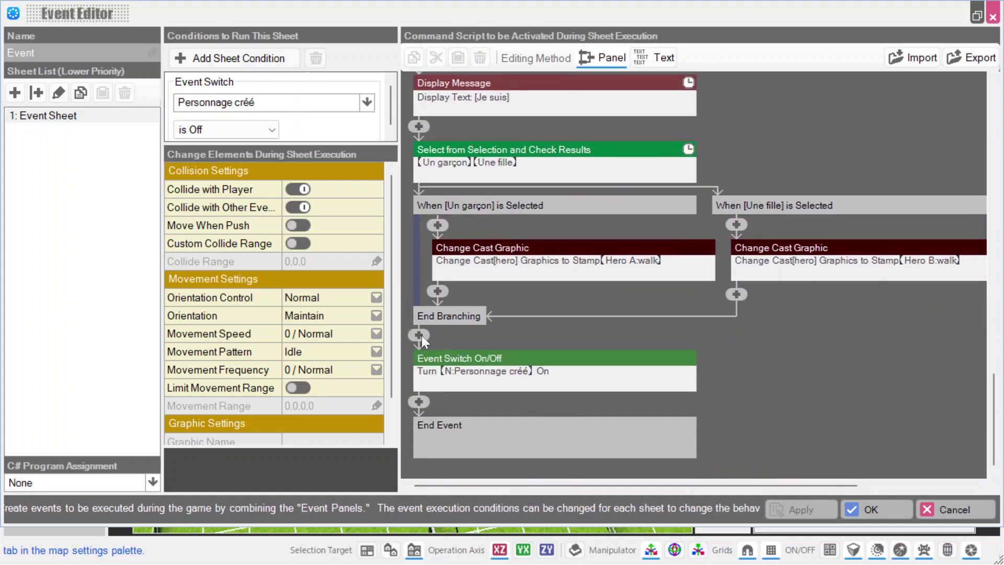
pyautogui.click(420, 336)
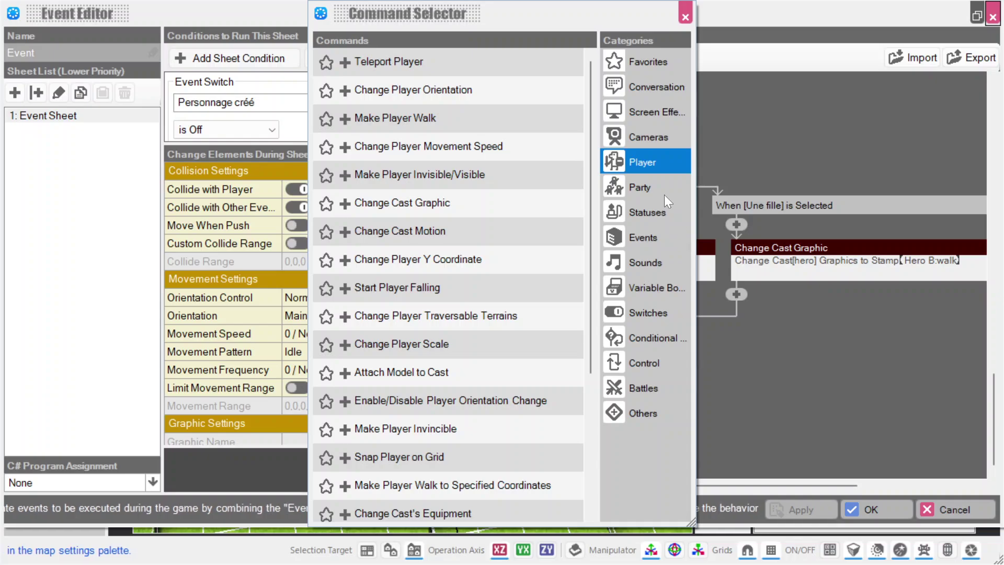
pyautogui.click(655, 111)
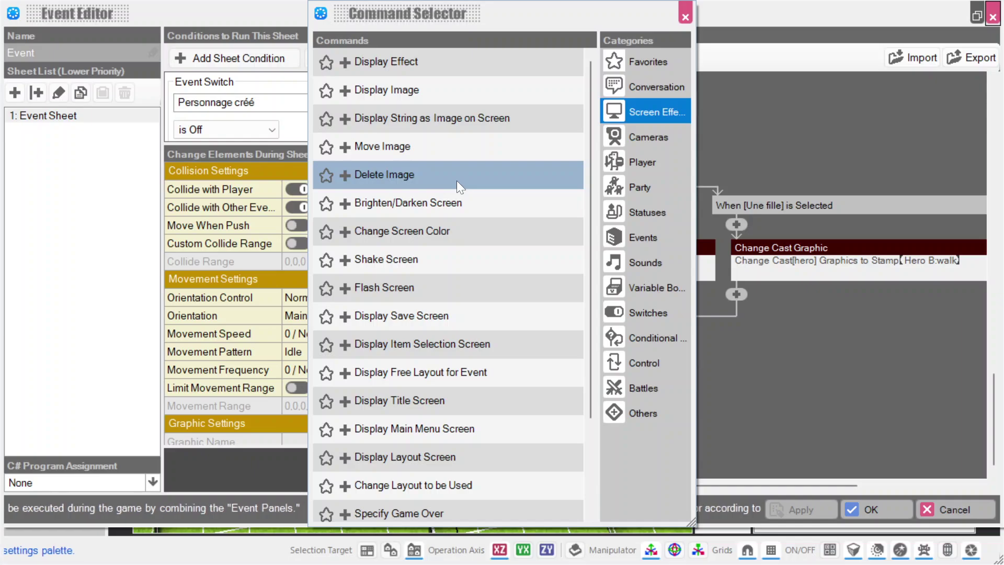
pyautogui.doubleClick(425, 178)
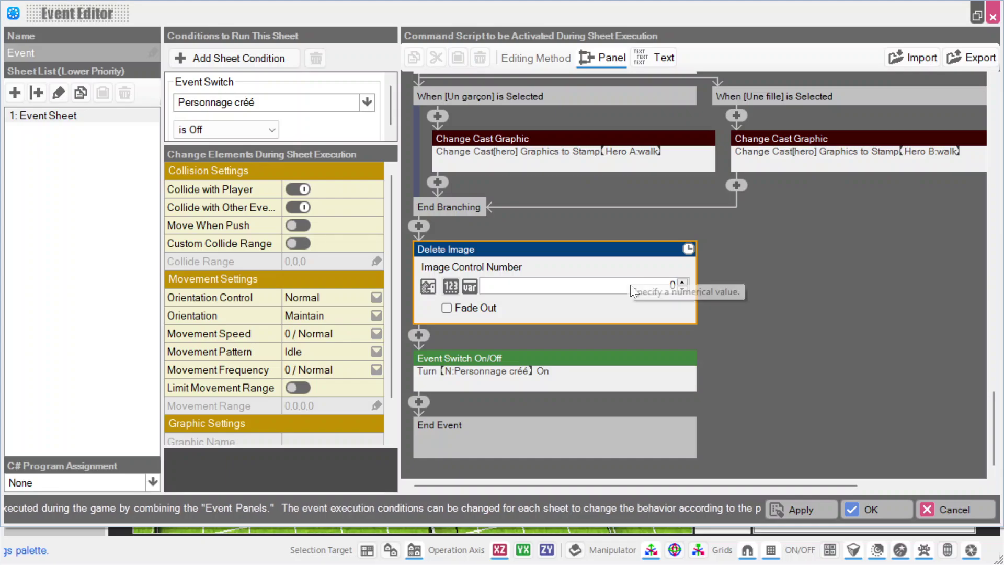
# Step: Check the image control number of the black background's Display Image command against the Delete Image command, and save the event
pyautogui.scroll(10, 798, 337)
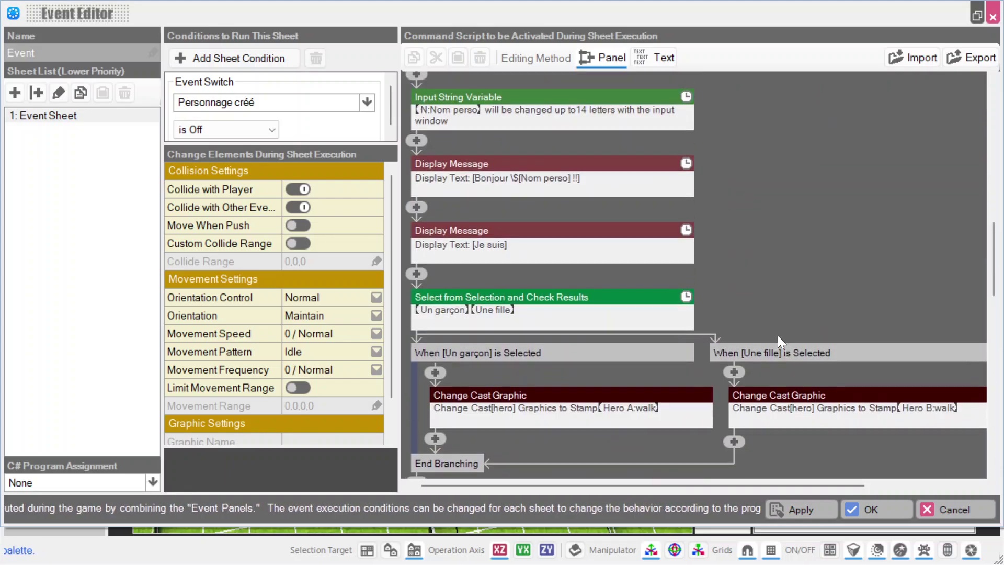
pyautogui.scroll(2, 710, 333)
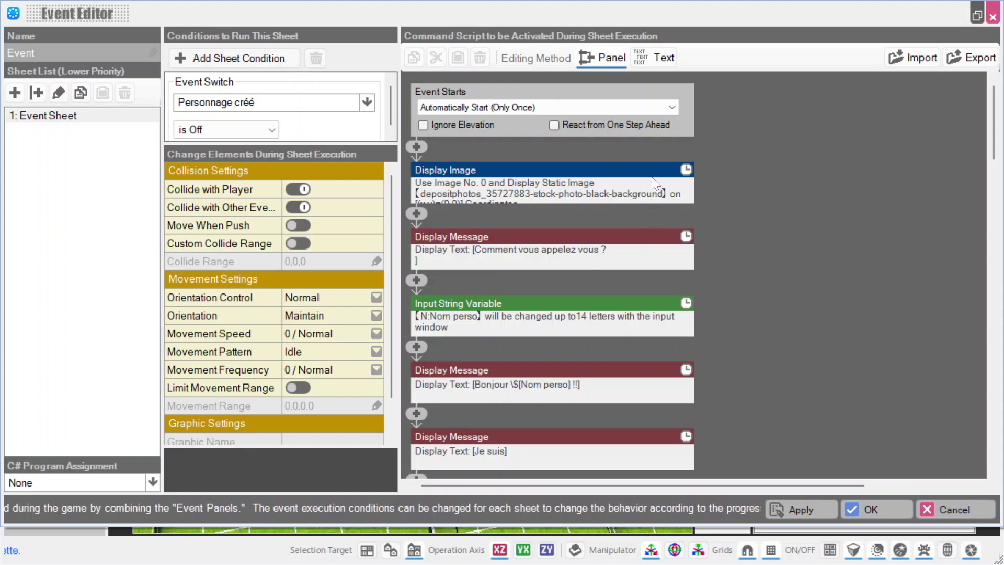
pyautogui.click(632, 199)
pyautogui.scroll(1, 779, 261)
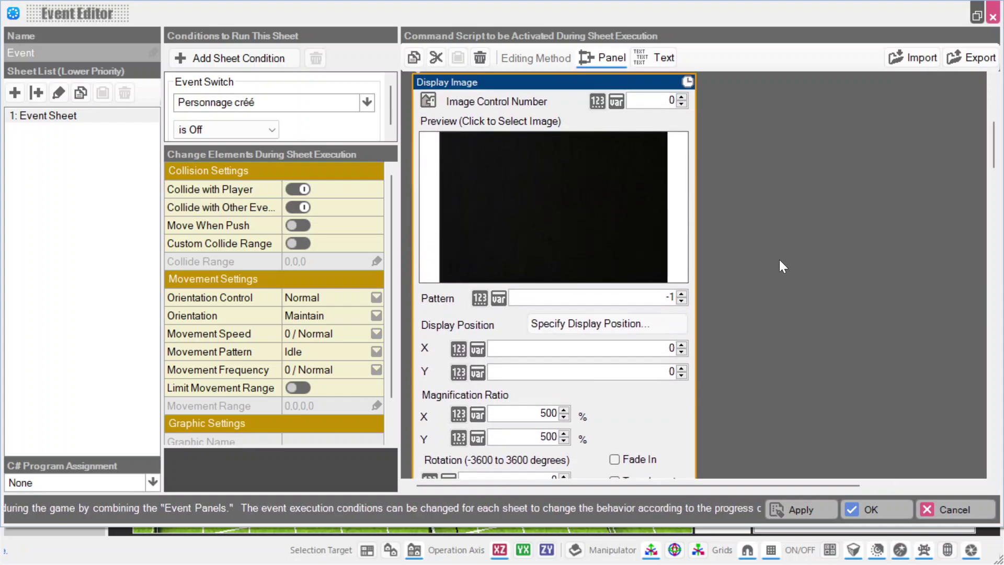
pyautogui.scroll(-8, 779, 241)
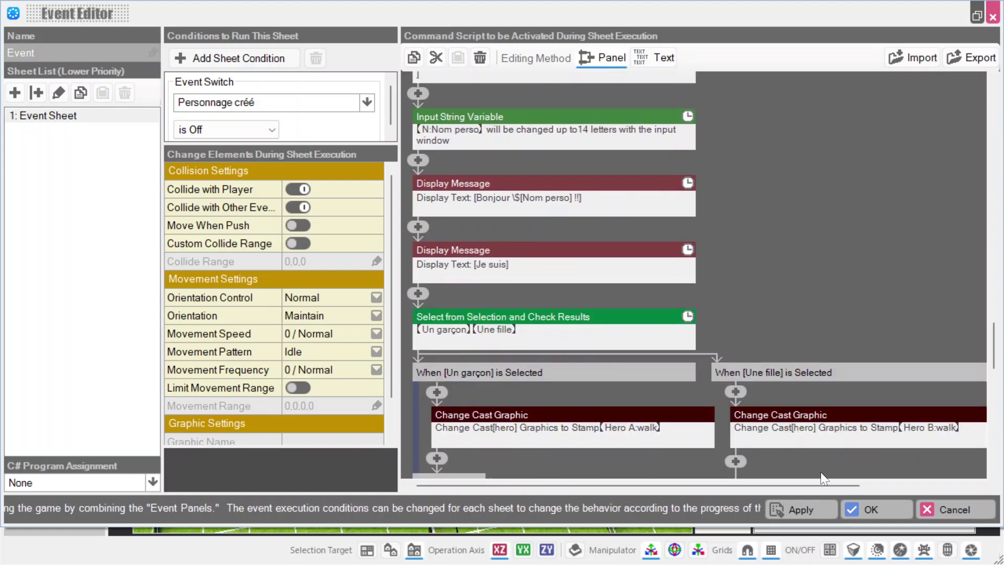
pyautogui.click(815, 503)
pyautogui.click(856, 508)
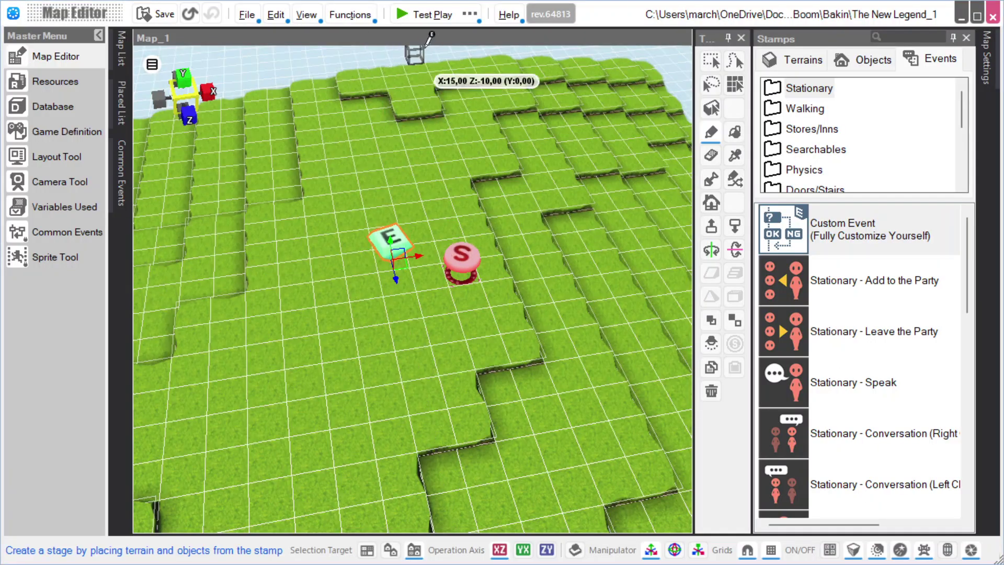
# Step: Start a test play of the game and enter a player name when asked
pyautogui.click(430, 16)
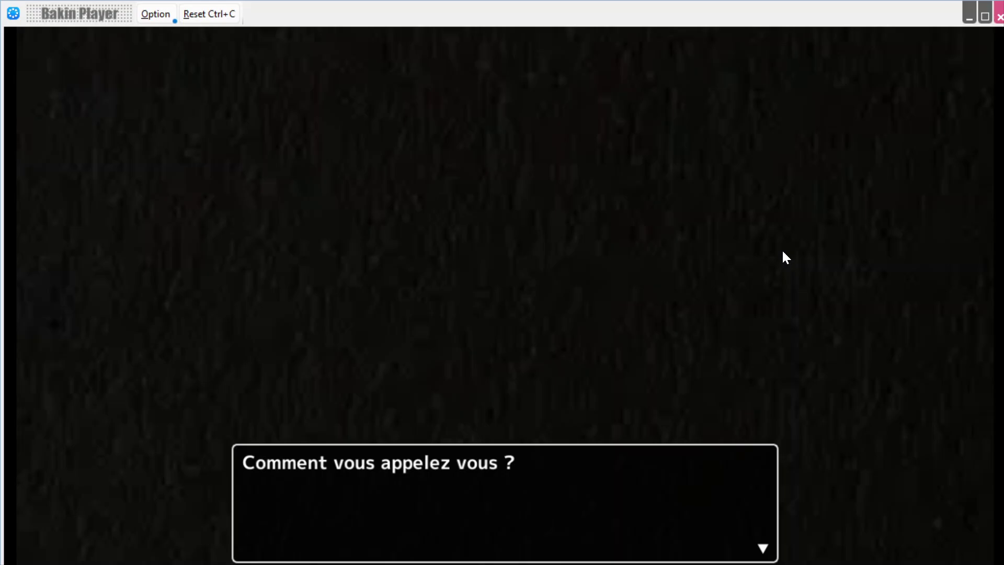
pyautogui.press('Return')
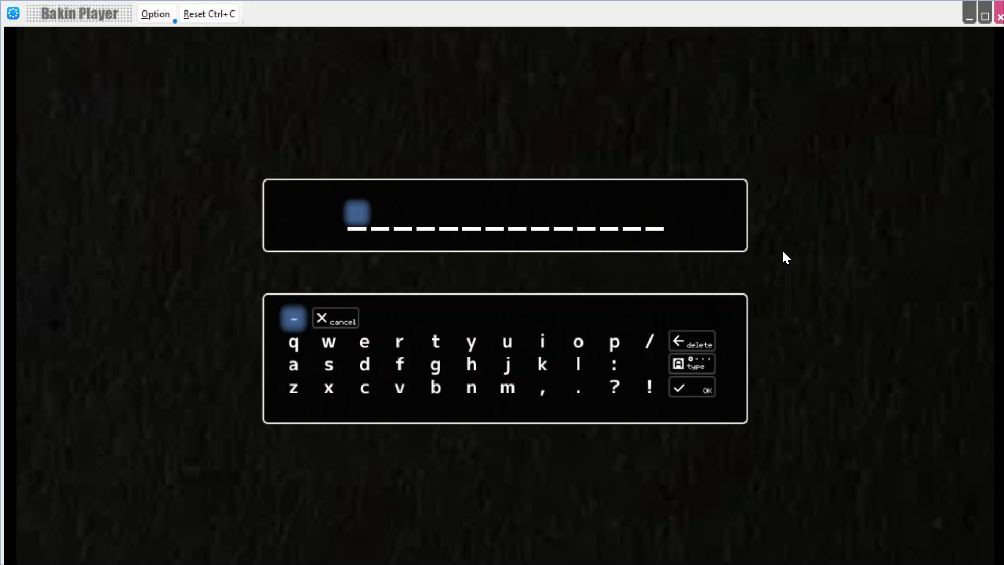
pyautogui.write('thi')
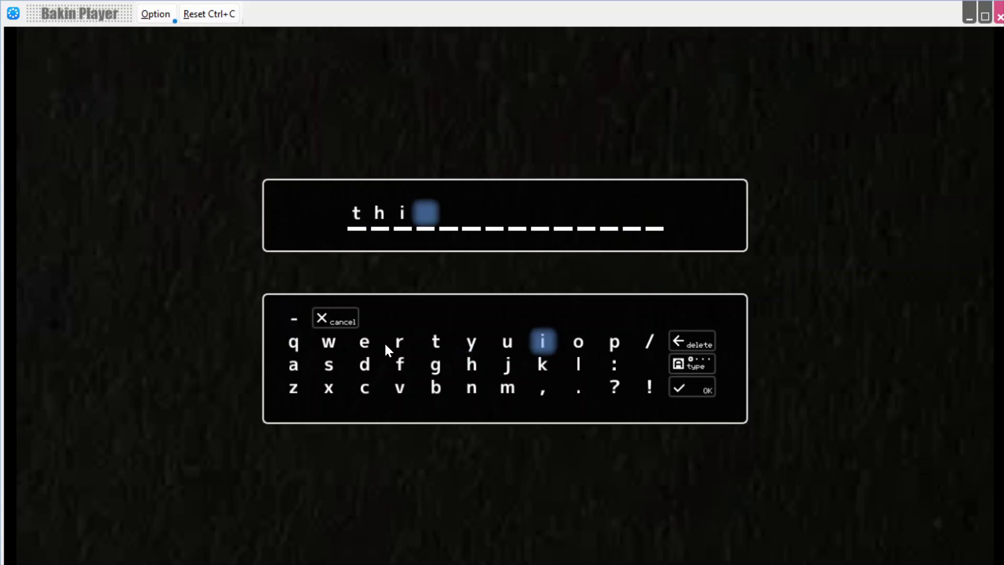
pyautogui.write('err')
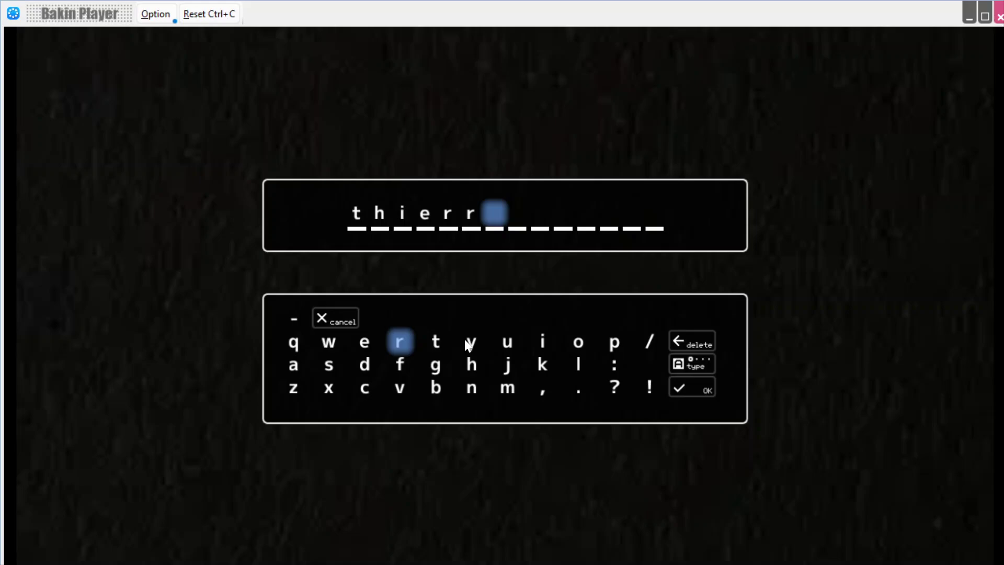
pyautogui.write('y')
pyautogui.press('Return')
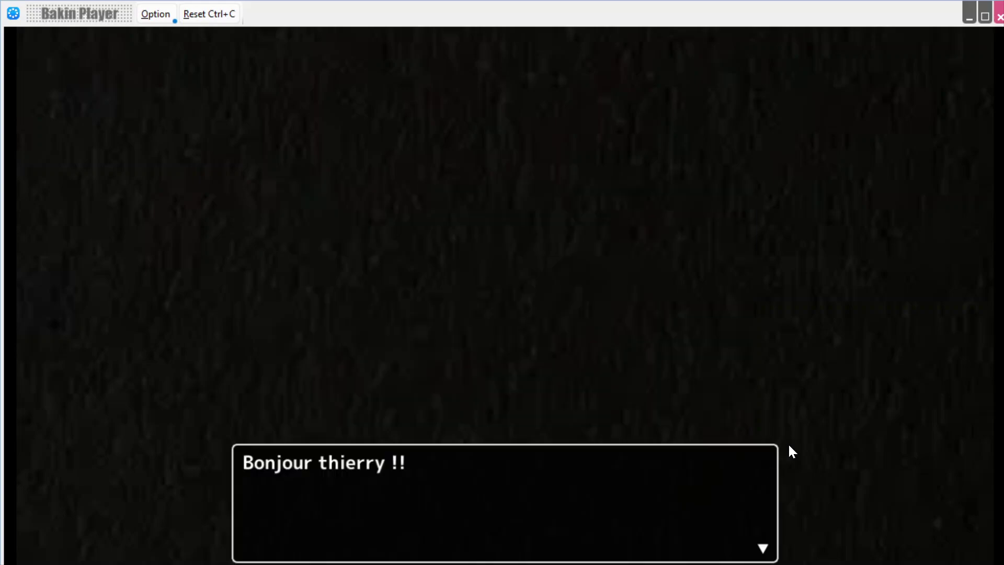
# Step: Advance through the messages, choose "Un garçon", and check the character in the game menu before ending the test
pyautogui.press('Return')
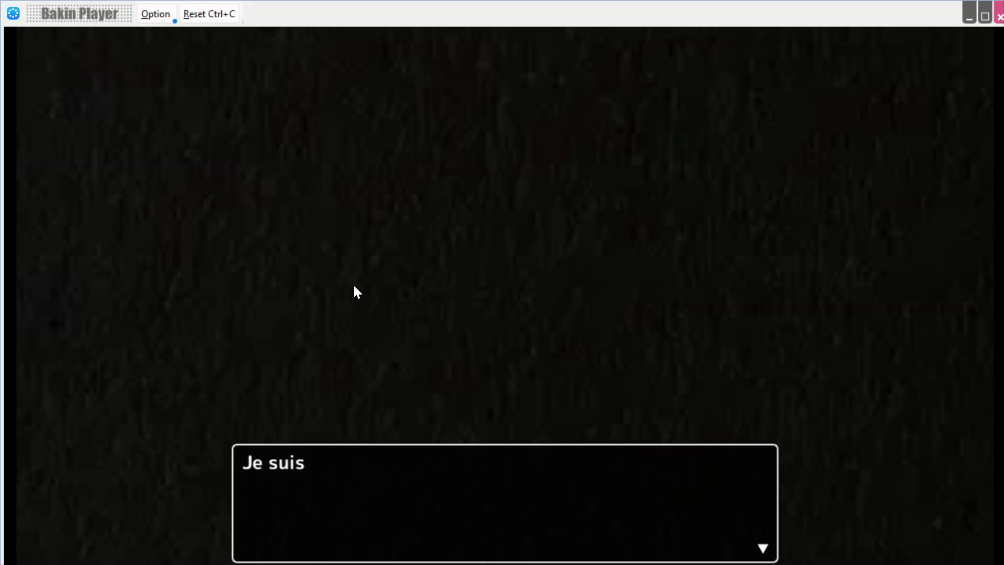
pyautogui.press('Return')
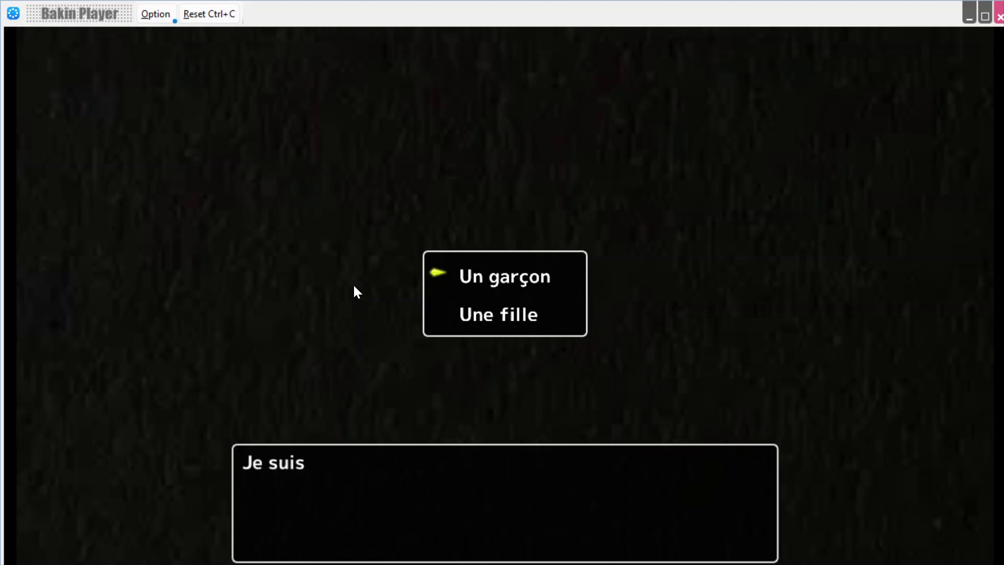
pyautogui.press('Return')
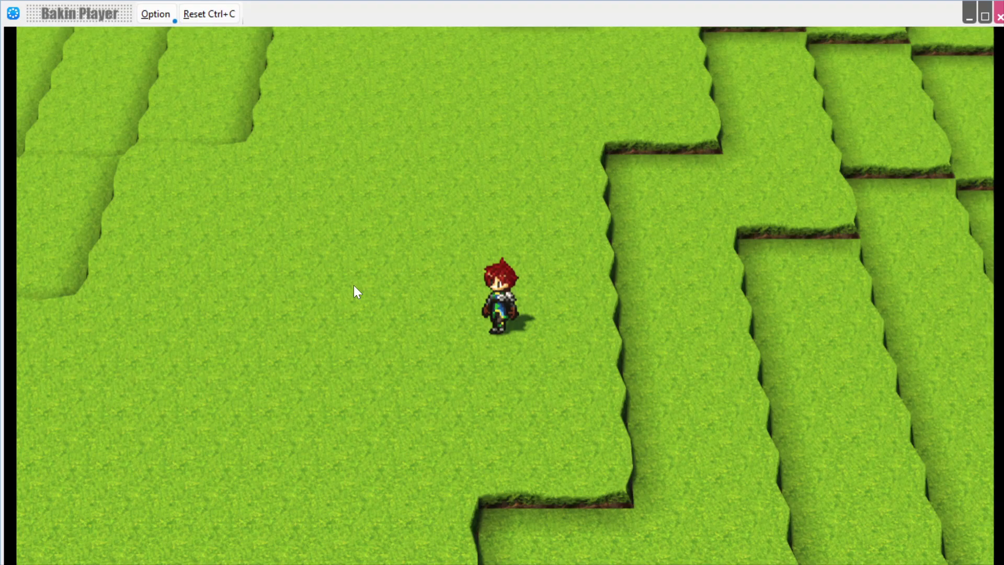
pyautogui.press('Escape')
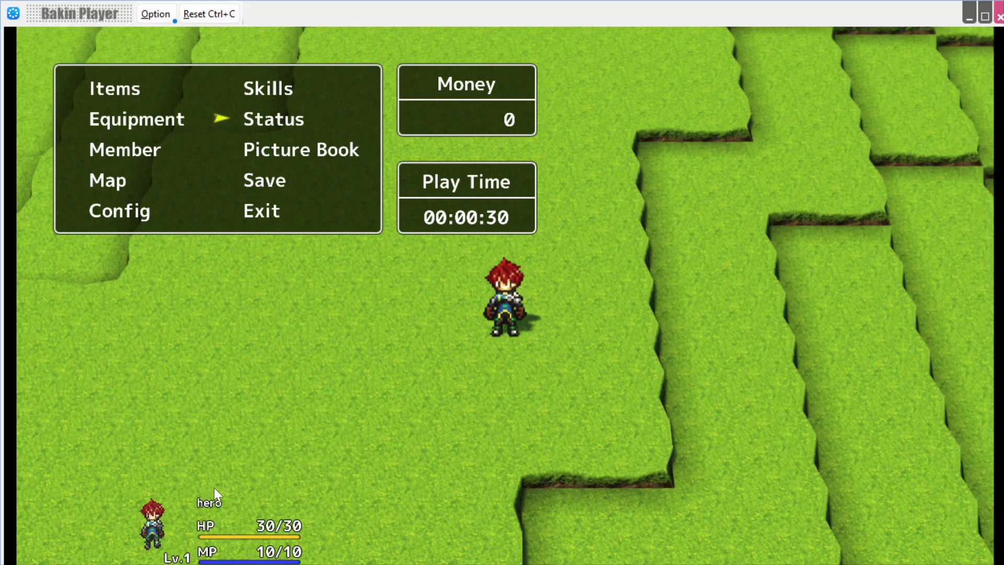
pyautogui.press('Return')
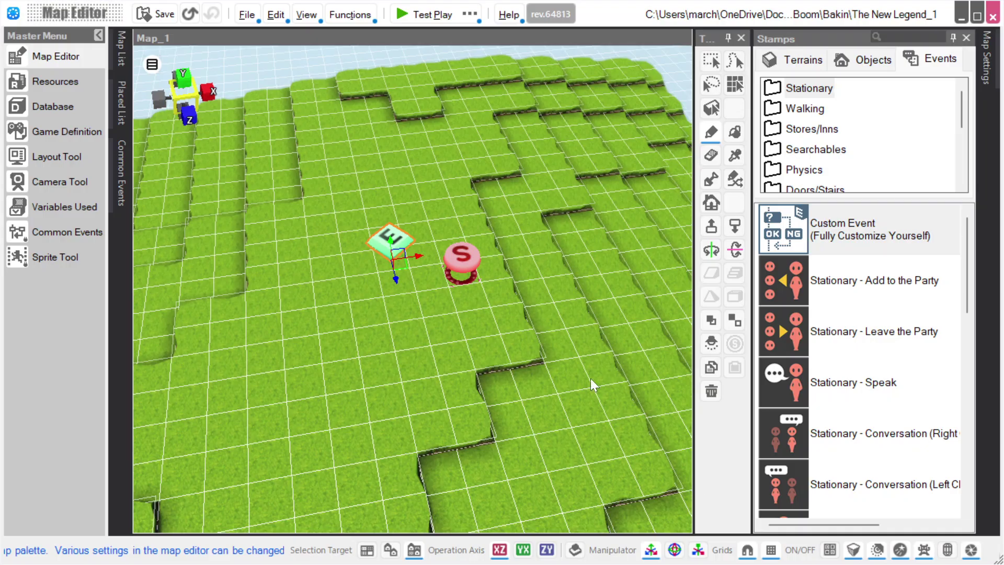
# Step: Reopen the event, copy the \$[Nom perso] variable code from the "Bonjour" message, and close the event
pyautogui.doubleClick(392, 248)
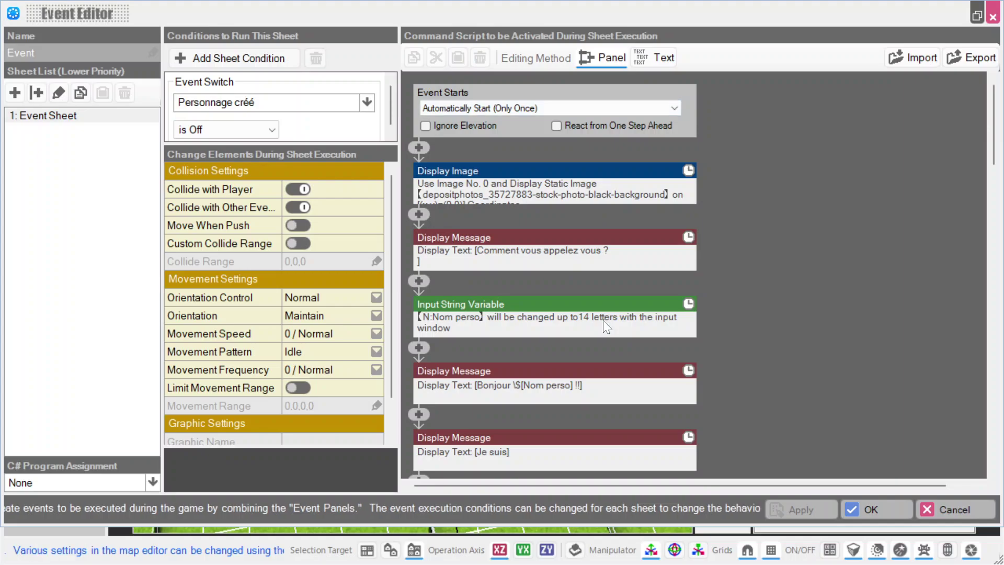
pyautogui.click(604, 379)
pyautogui.scroll(-2, 604, 379)
pyautogui.moveTo(511, 205); pyautogui.dragTo(527, 205)
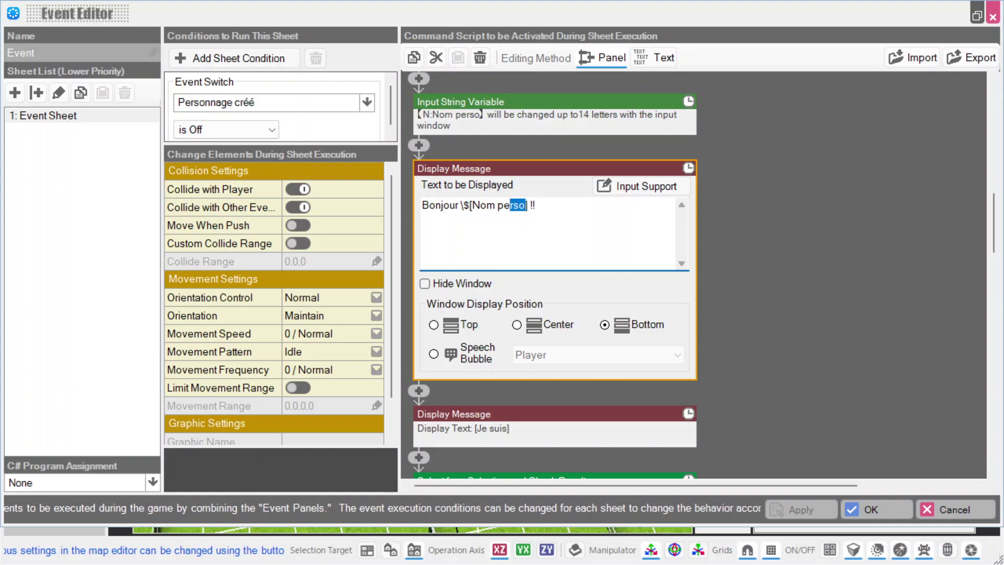
pyautogui.moveTo(527, 205); pyautogui.dragTo(458, 205)
pyautogui.hotkey('ctrl', 'c')
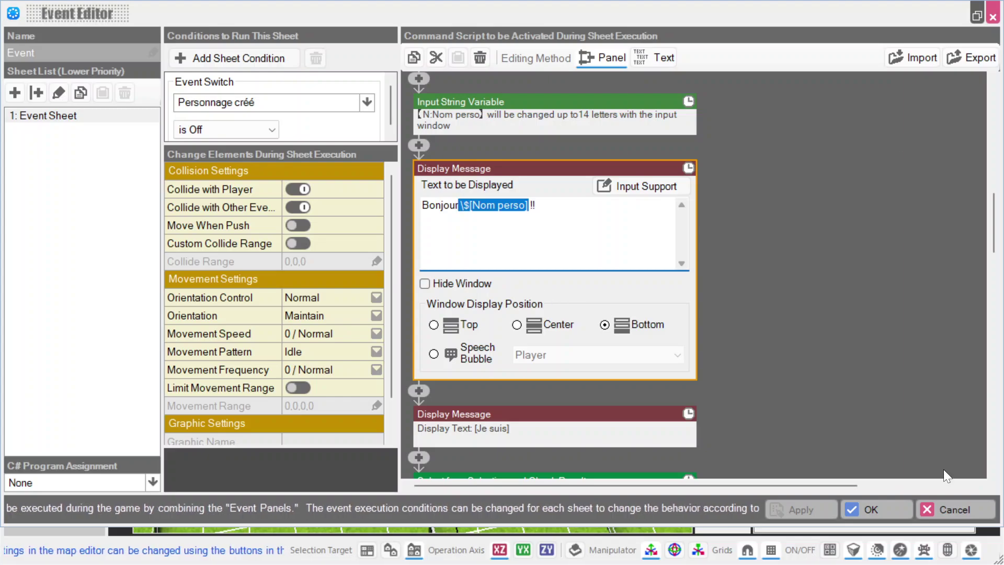
pyautogui.click(877, 508)
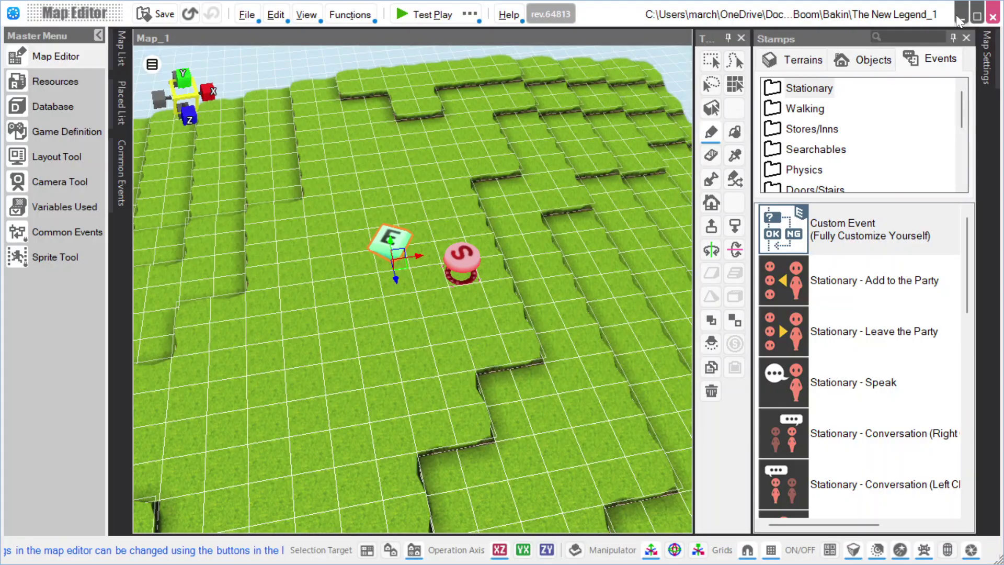
# Step: Switch to the Windows desktop and create a new text document there, keeping its default name
pyautogui.click(956, 15)
pyautogui.click(914, 12)
pyautogui.click(914, 12)
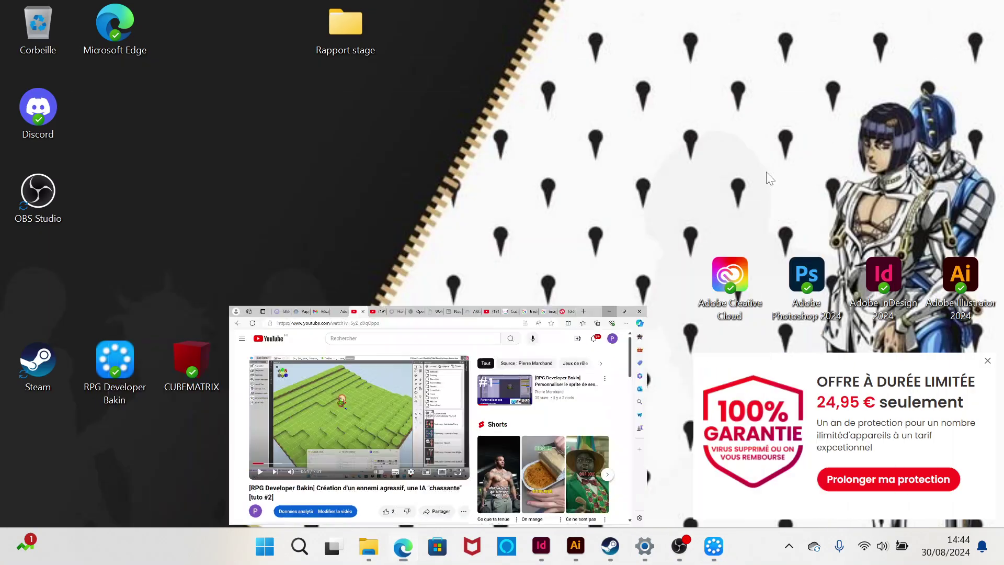
pyautogui.rightClick(546, 215)
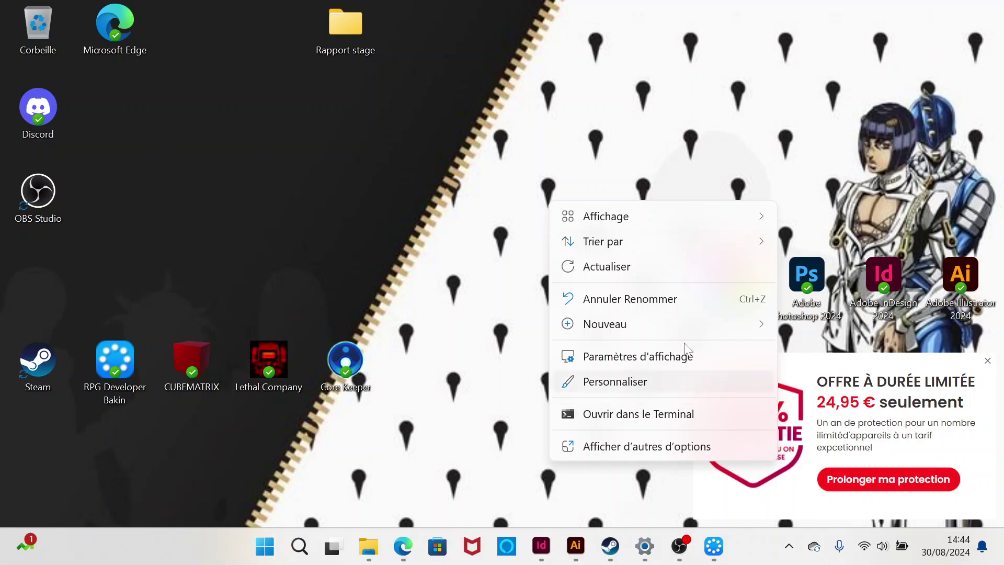
pyautogui.moveTo(668, 329)
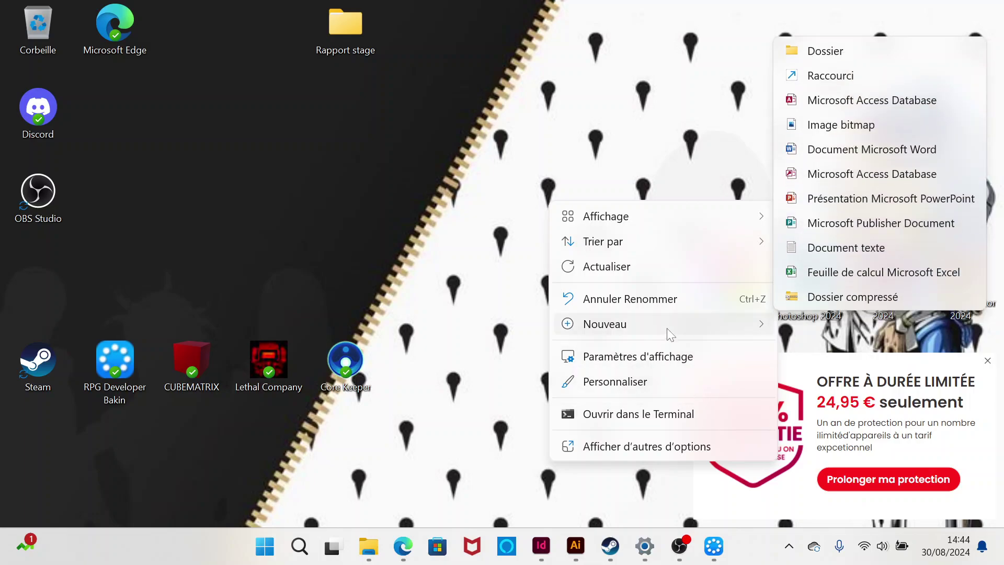
pyautogui.click(846, 247)
pyautogui.press('Return')
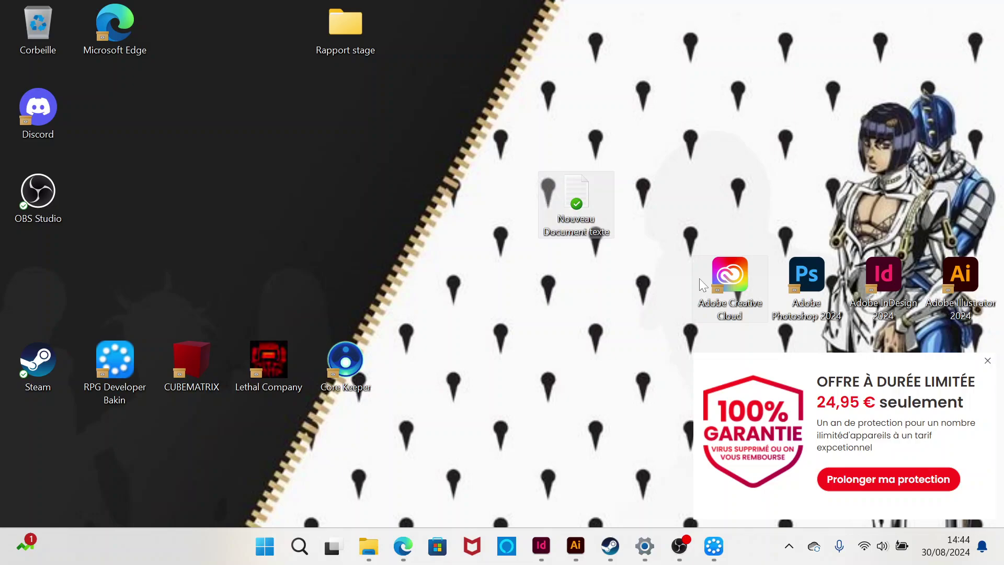
# Step: Open the new text document in Notepad (Bloc-notes) and paste the \$[Nom perso] code into it
pyautogui.doubleClick(563, 186)
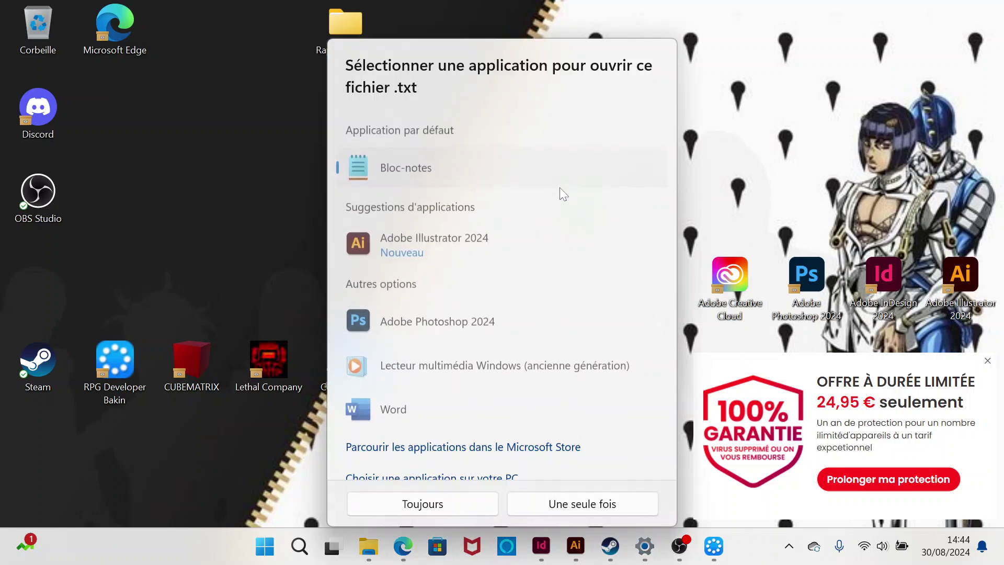
pyautogui.doubleClick(465, 172)
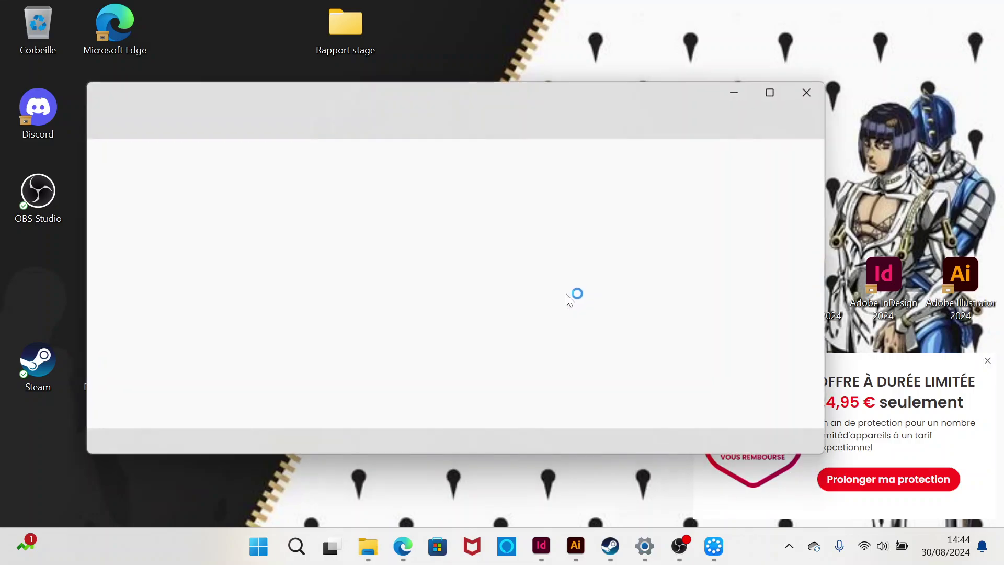
pyautogui.press('Return')
pyautogui.hotkey('ctrl', 'v')
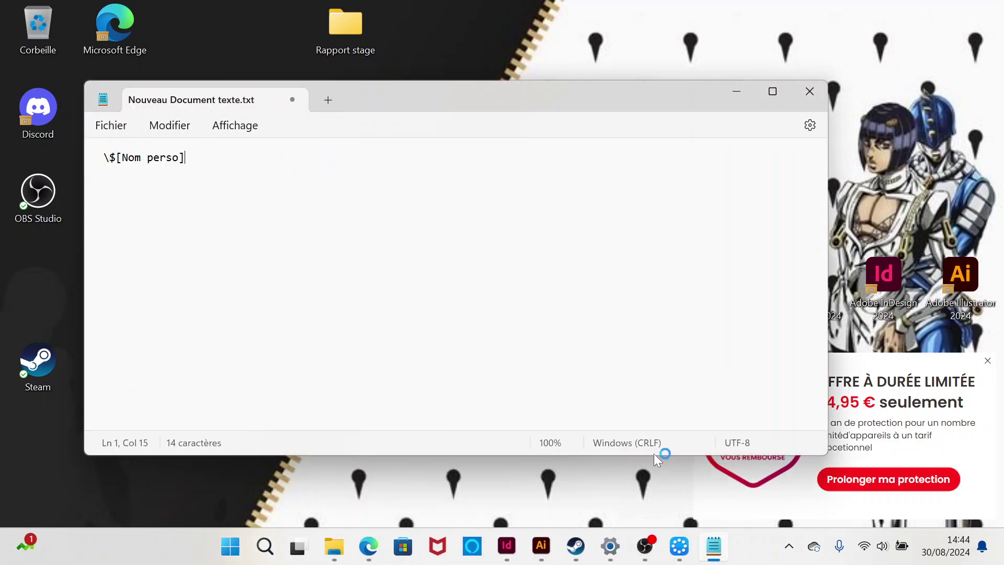
# Step: Return to RPG Developer Bakin, open the Menu screen in the Layout Tool, and select the first party member's name in MainMenu
pyautogui.click(679, 547)
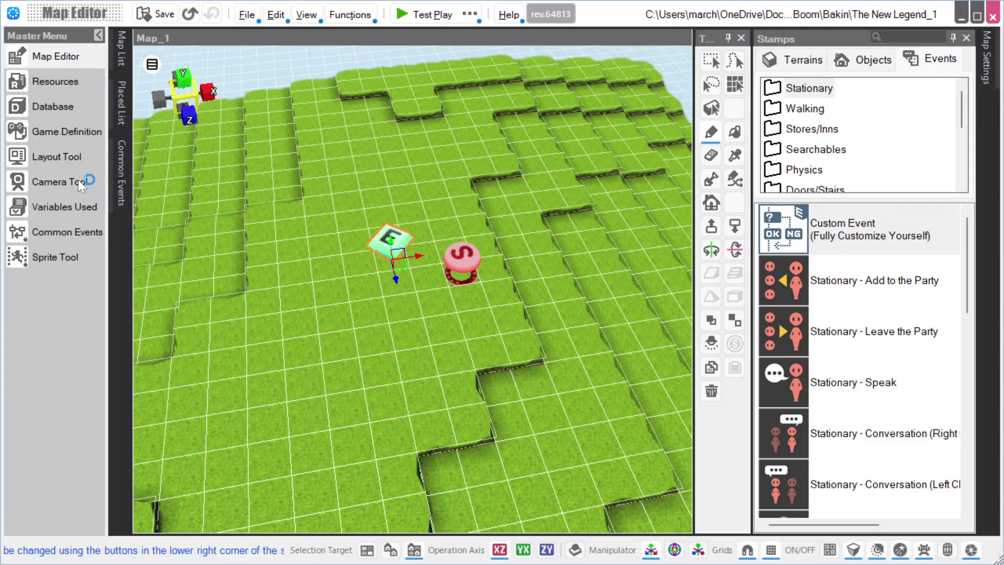
pyautogui.click(67, 166)
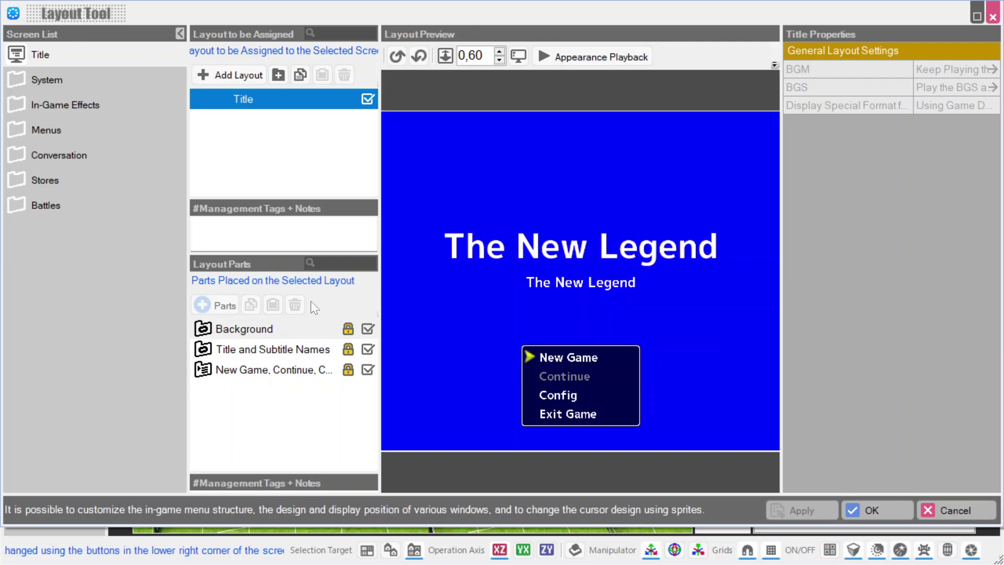
pyautogui.click(40, 128)
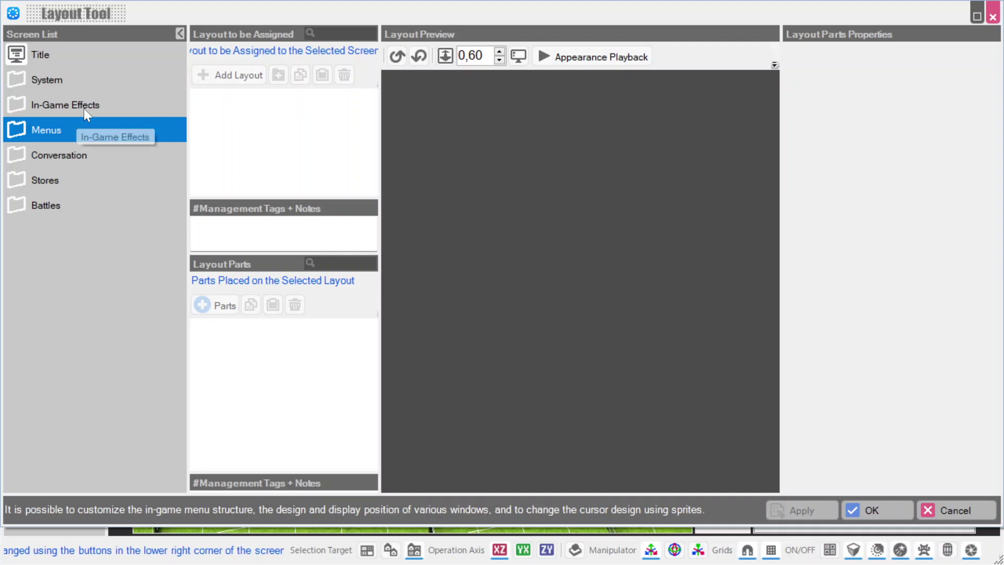
pyautogui.doubleClick(18, 127)
pyautogui.click(77, 75)
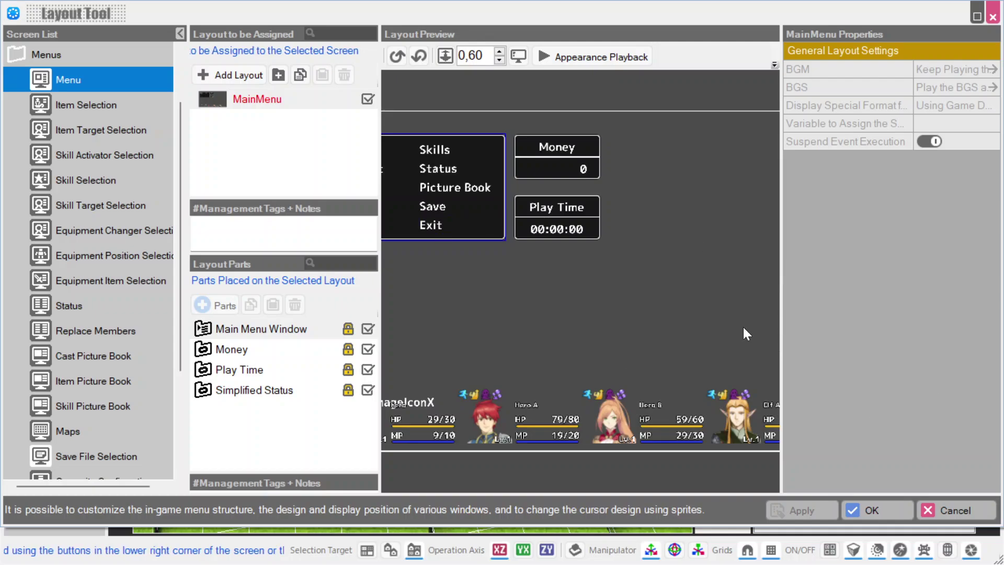
pyautogui.click(399, 404)
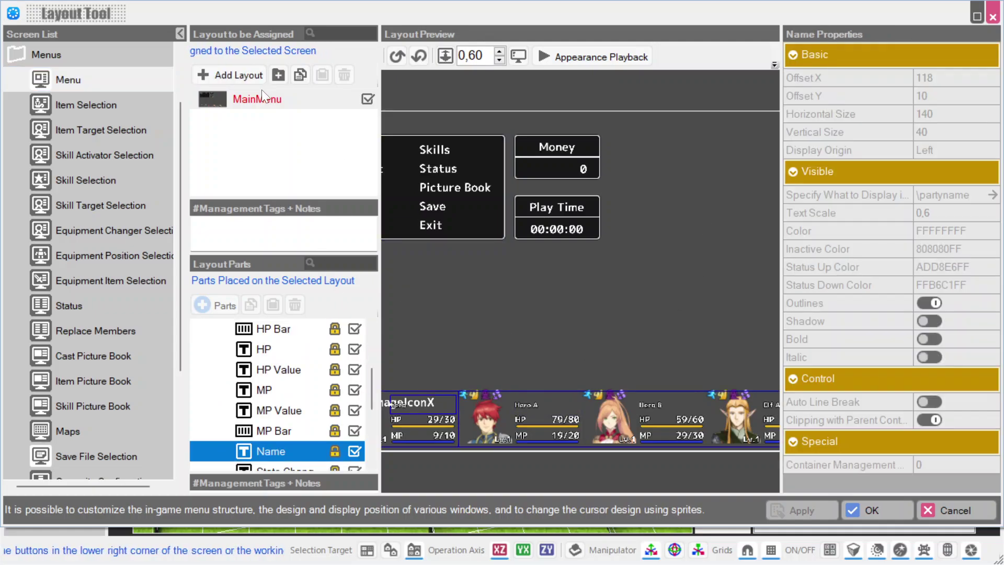
pyautogui.click(243, 81)
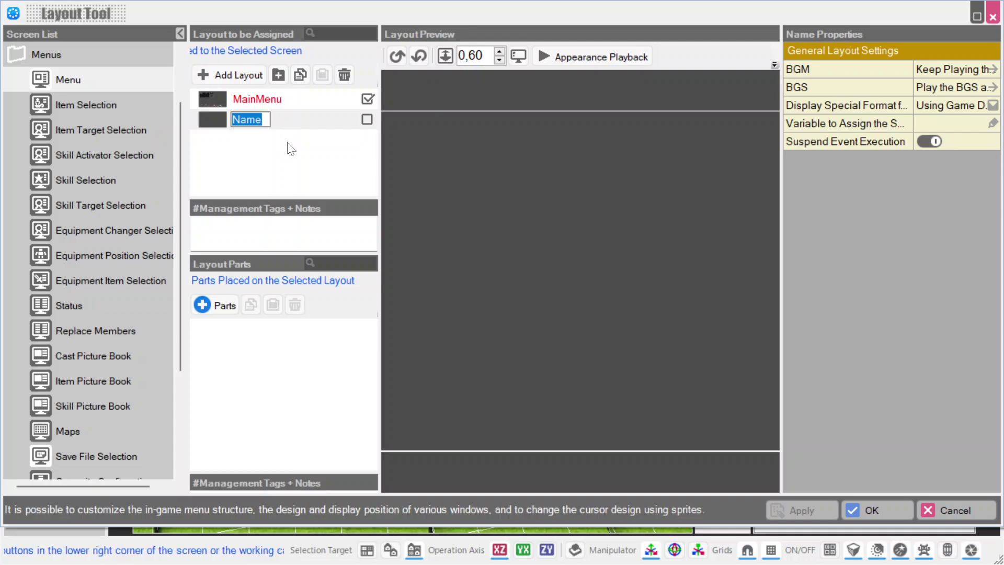
pyautogui.press('Return')
pyautogui.click(347, 80)
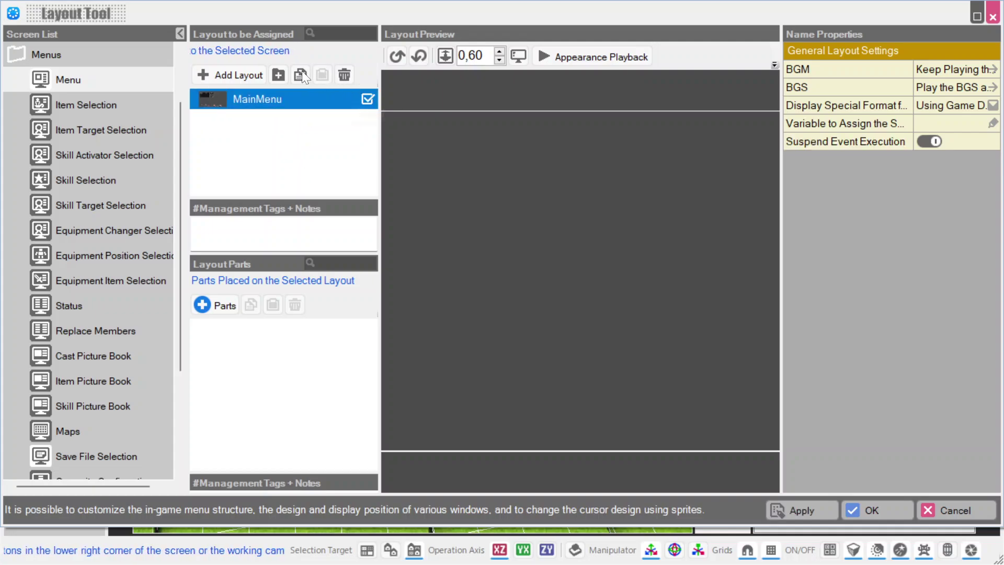
# Step: Duplicate the MainMenu layout and assign the copy to the Menu screen
pyautogui.click(301, 73)
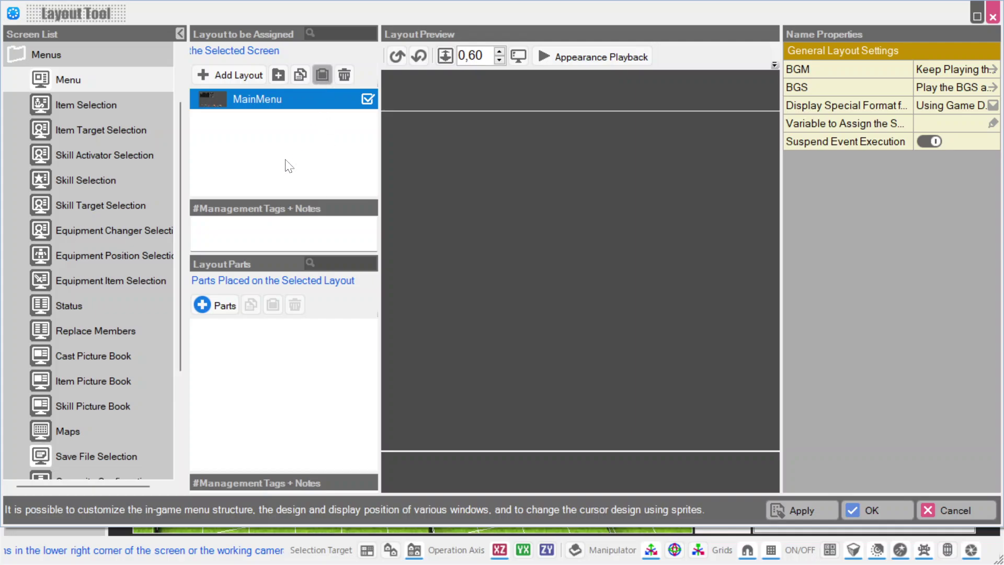
pyautogui.click(324, 77)
pyautogui.click(315, 124)
pyautogui.click(367, 121)
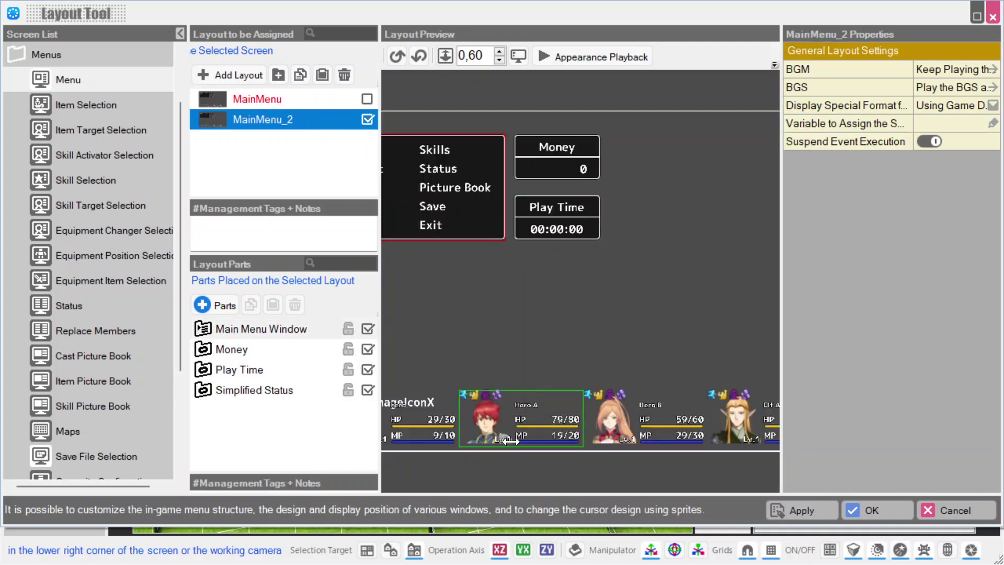
# Step: Set the first party member's name text in the copied main menu to \$[Nom perso], taking the code from the Notepad document
pyautogui.click(403, 403)
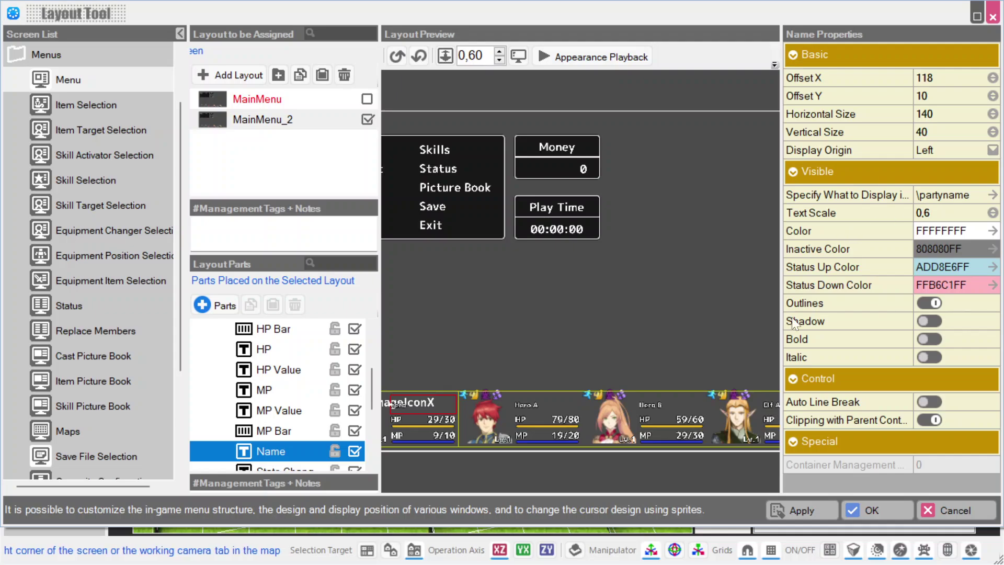
pyautogui.press('super')
pyautogui.click(717, 549)
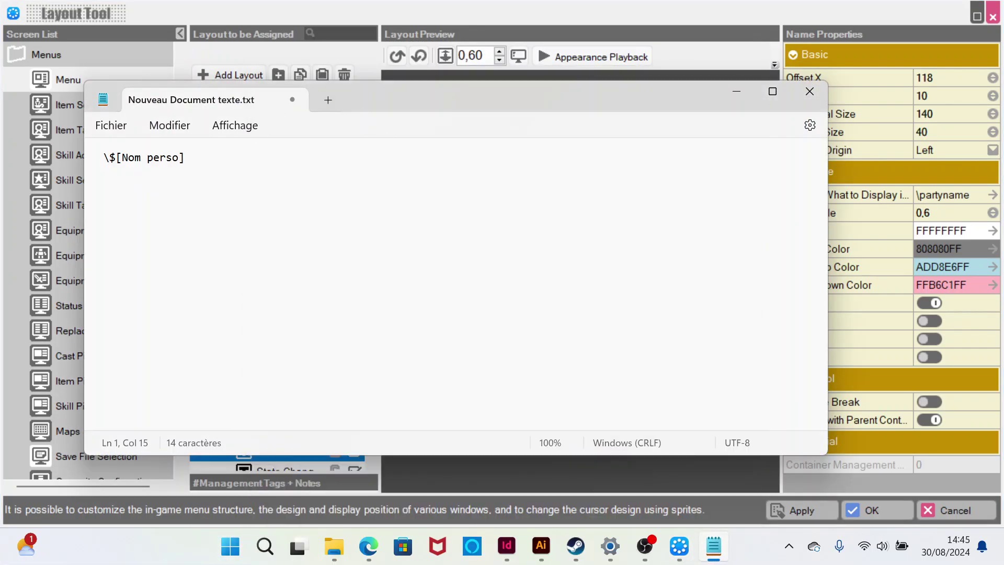
pyautogui.hotkey('ctrl', 'a')
pyautogui.hotkey('ctrl', 'c')
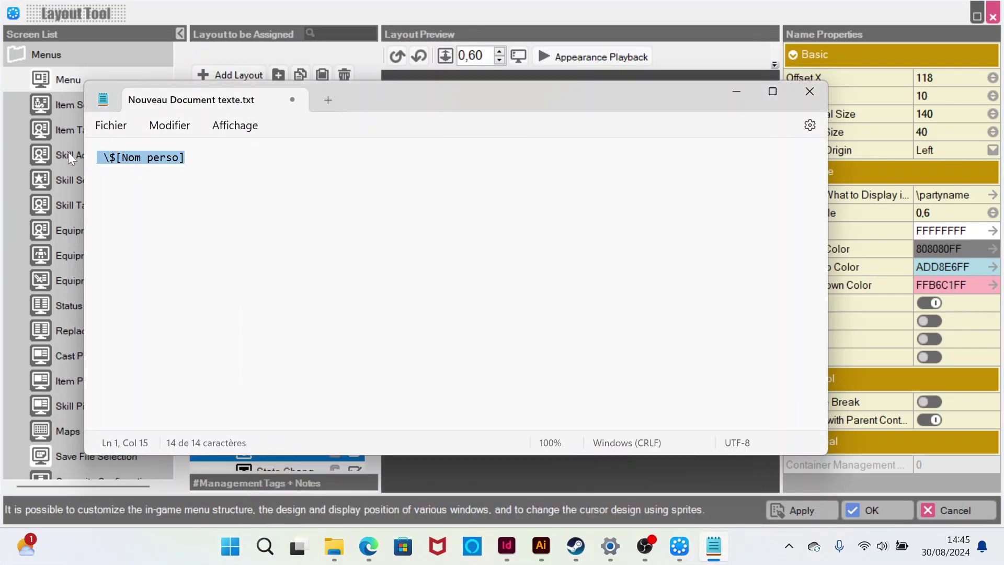
pyautogui.click(949, 200)
pyautogui.scroll(-6, 953, 187)
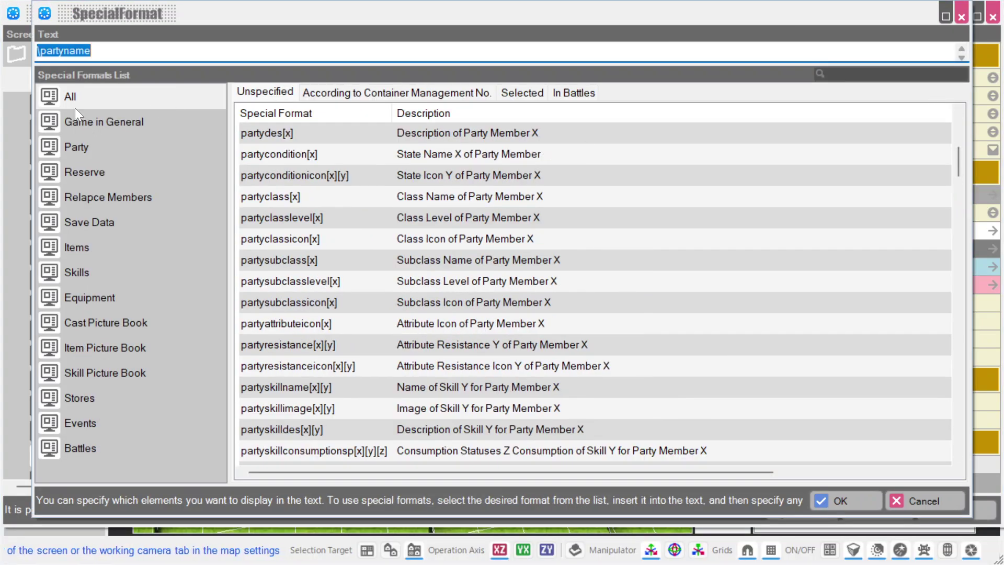
pyautogui.hotkey('ctrl', 'v')
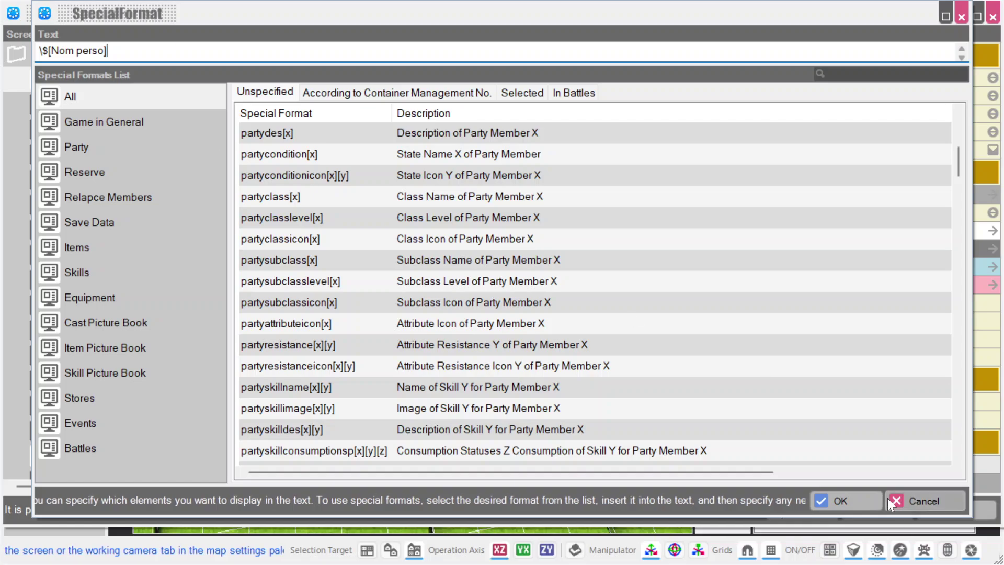
pyautogui.click(858, 501)
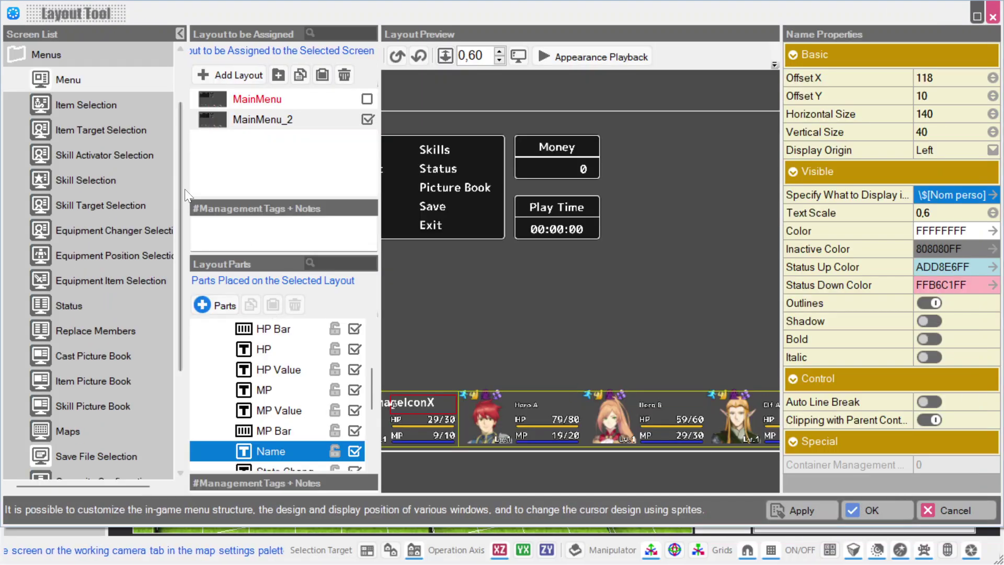
# Step: Duplicate the Status layout of the Status screen and select the copy
pyautogui.click(86, 307)
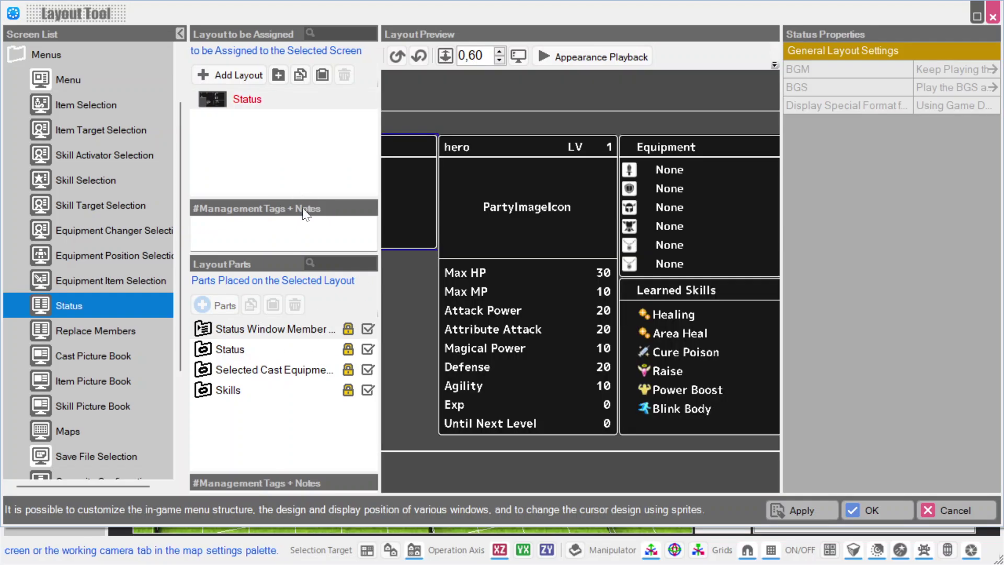
pyautogui.click(302, 99)
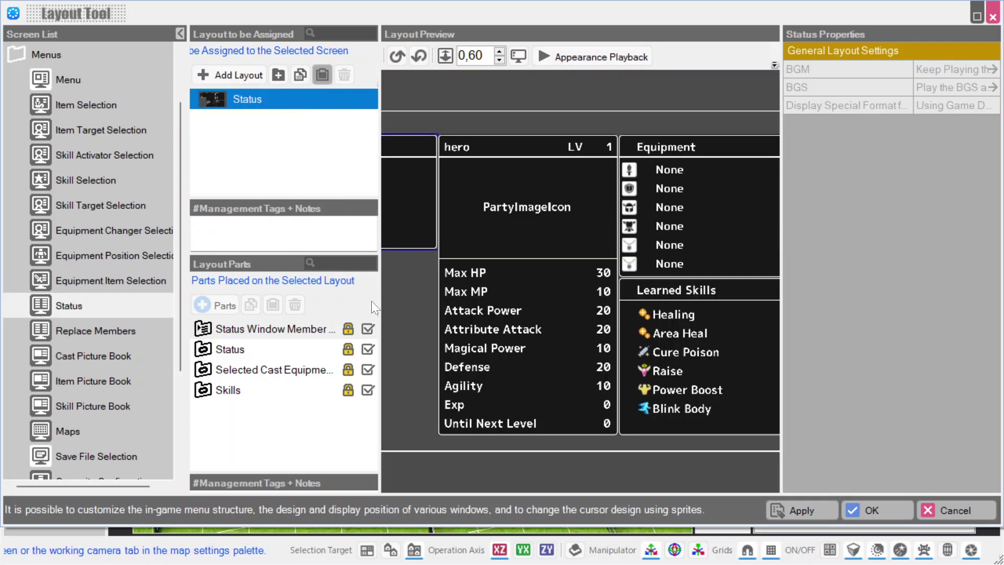
pyautogui.hotkey('ctrl', 'v')
pyautogui.click(300, 121)
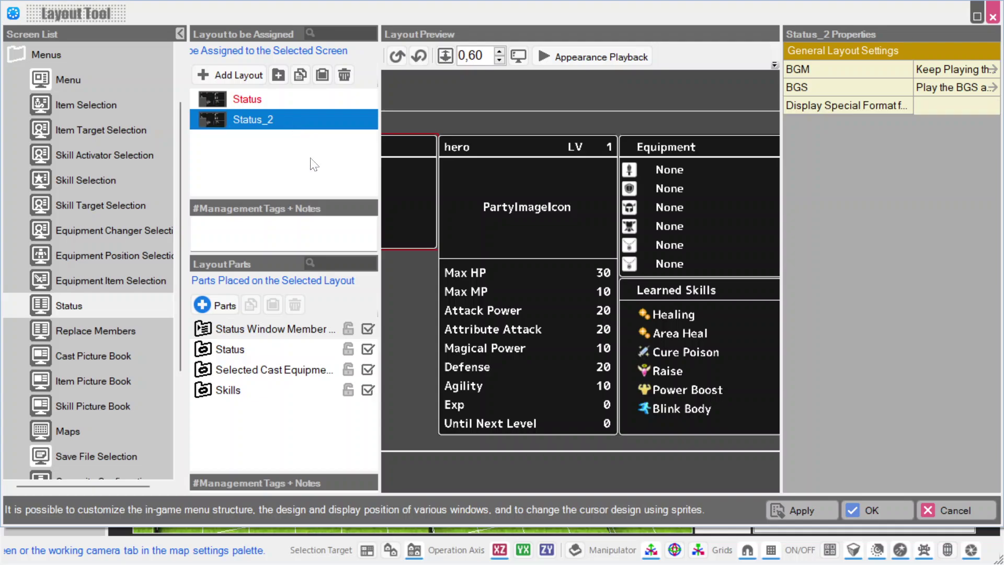
# Step: Select the first member's name in the Status_2 member list and bring up the \$[Nom perso] code in the Notepad document
pyautogui.click(497, 466)
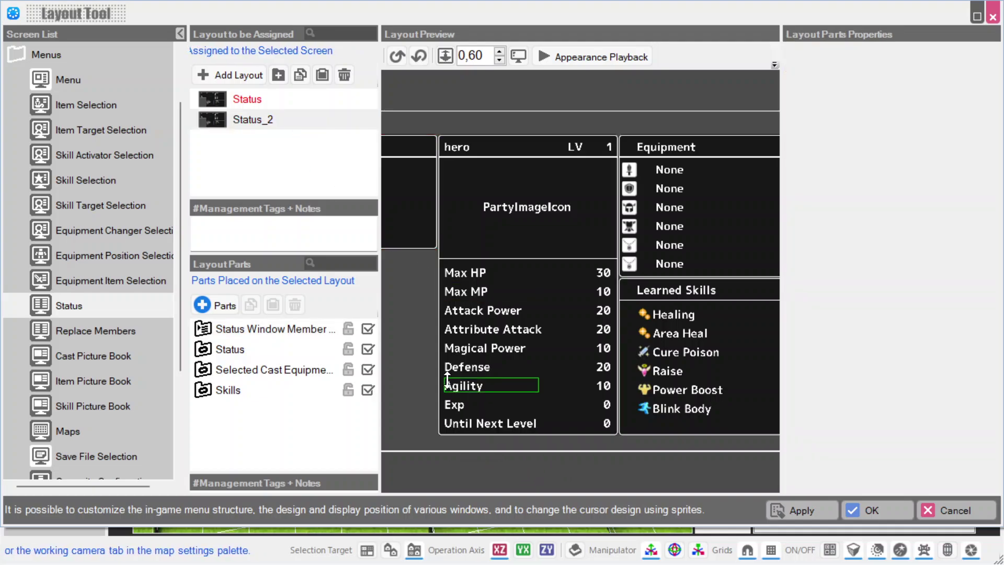
pyautogui.moveTo(447, 378); pyautogui.dragTo(566, 362, button='middle')
pyautogui.click(476, 187)
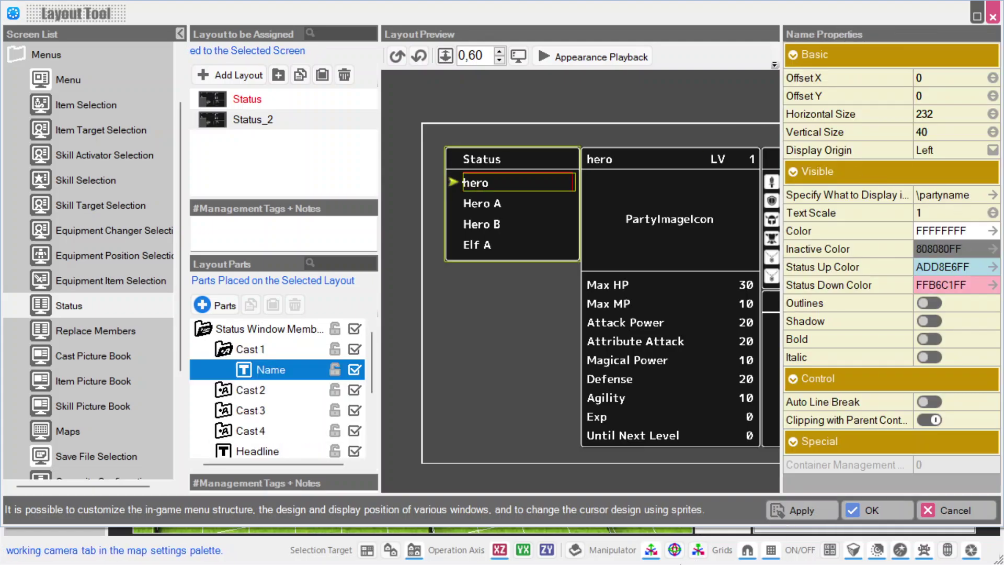
pyautogui.press('super')
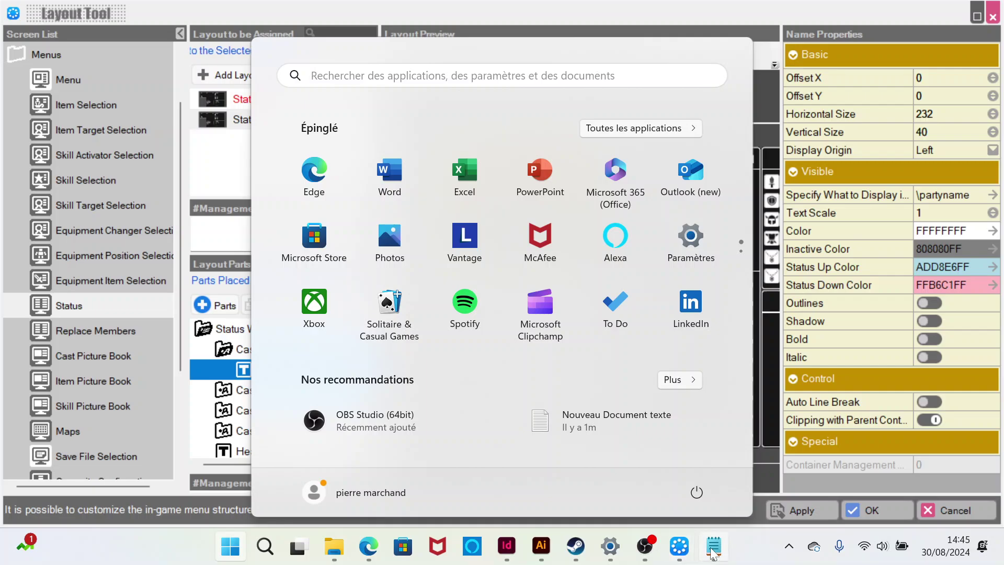
pyautogui.click(713, 547)
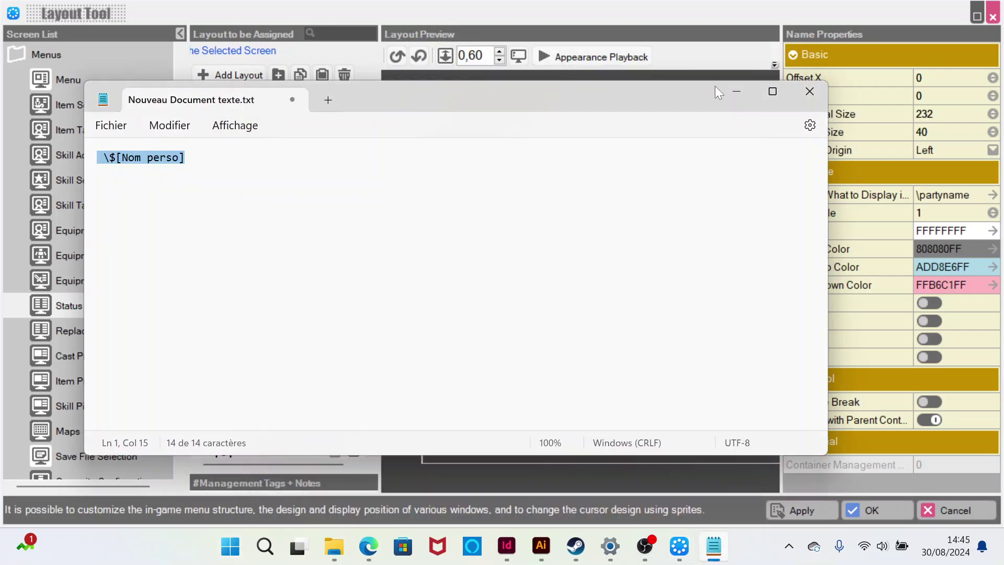
pyautogui.click(737, 91)
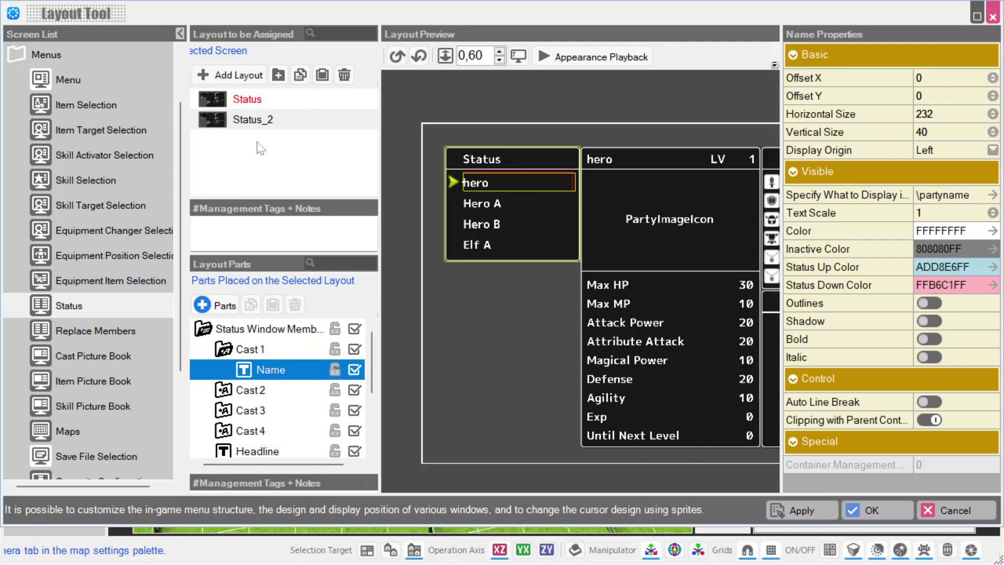
# Step: Set the displayed text of the first member's name in the status member list to \$[Nom perso]
pyautogui.click(481, 180)
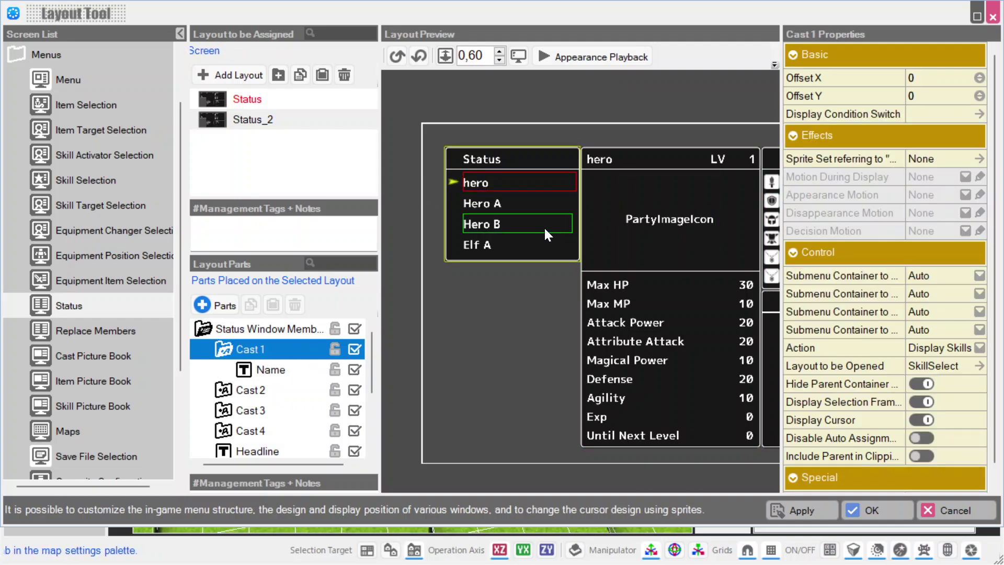
pyautogui.click(487, 184)
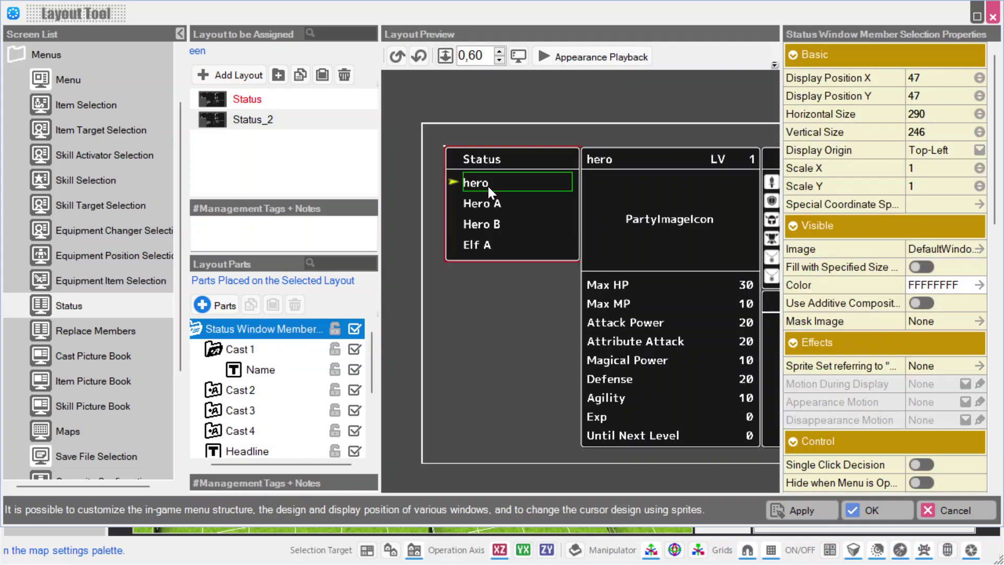
pyautogui.click(488, 186)
pyautogui.click(948, 195)
pyautogui.click(949, 195)
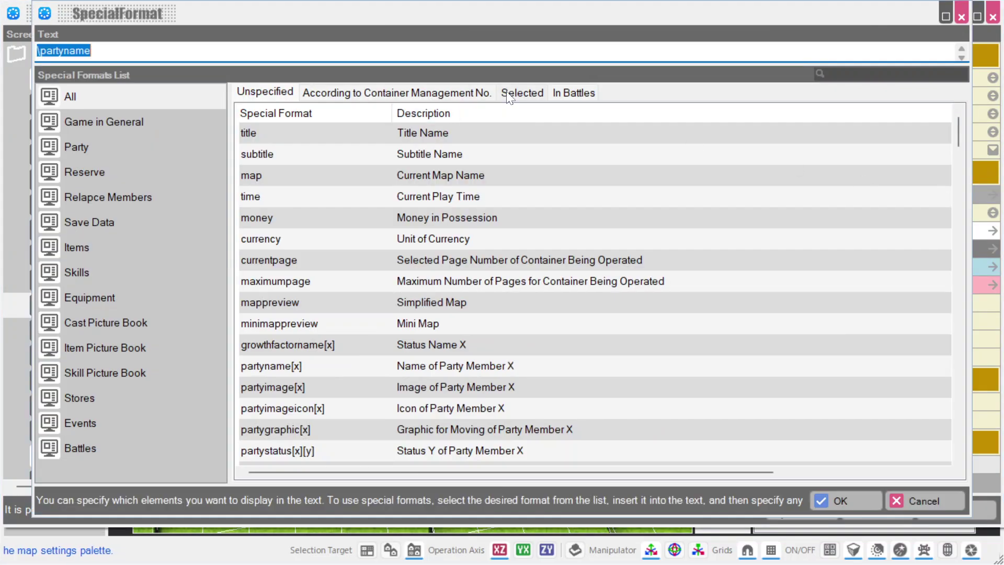
pyautogui.hotkey('ctrl', 'v')
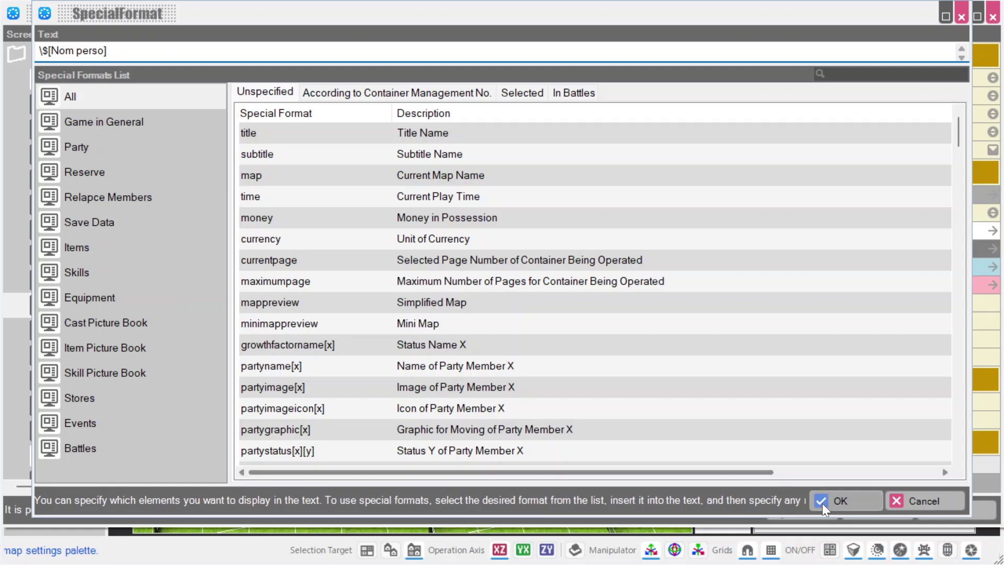
pyautogui.click(822, 503)
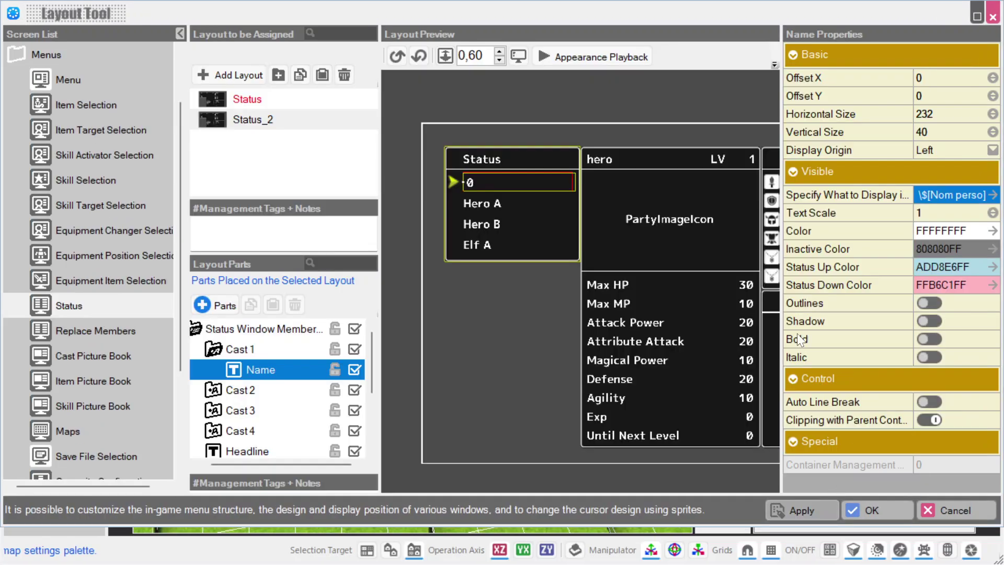
# Step: Set the displayed text of the character name beside the level in the status window to \$[Nom perso]
pyautogui.click(539, 360)
pyautogui.click(605, 181)
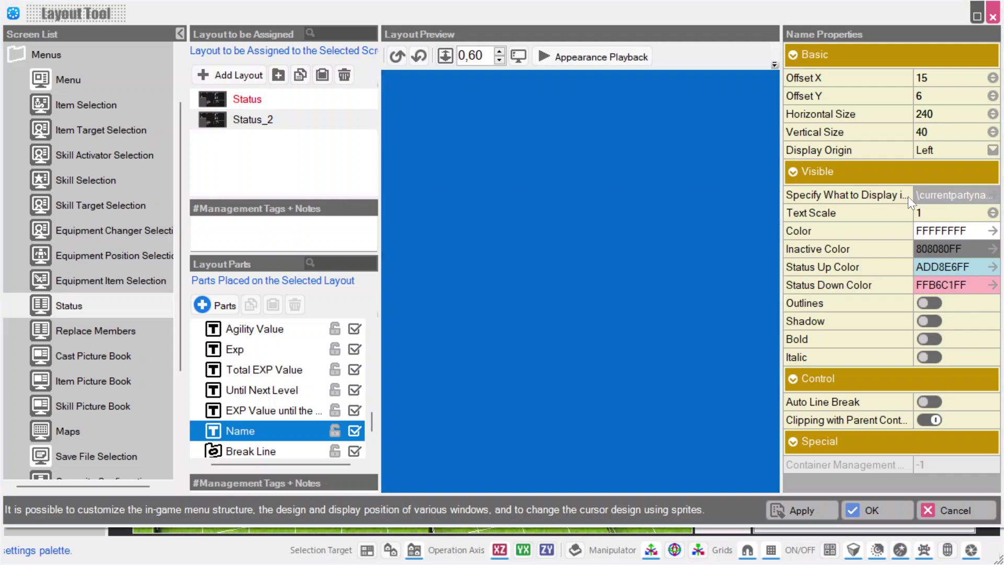
pyautogui.click(908, 196)
pyautogui.hotkey('ctrl', 'v')
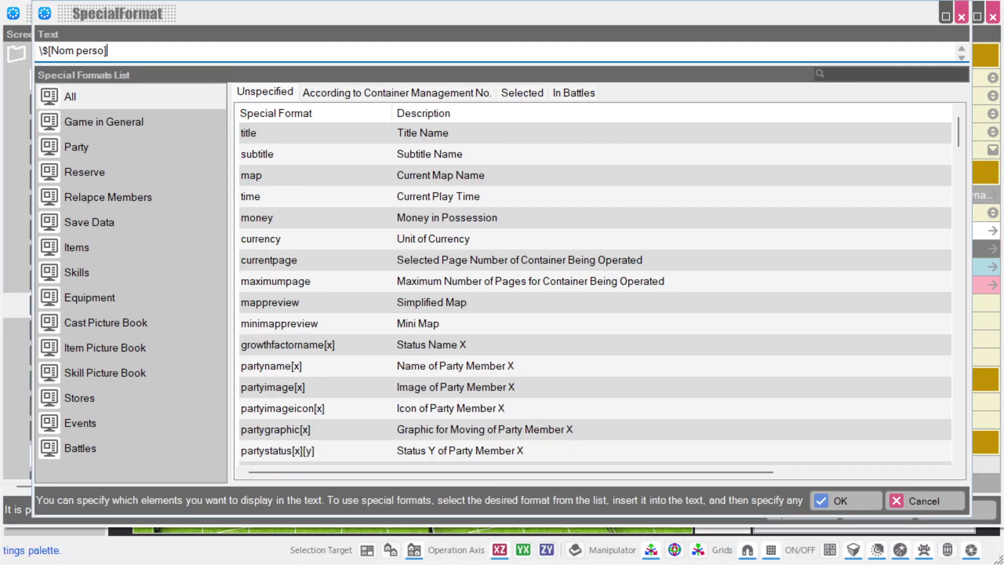
pyautogui.click(863, 503)
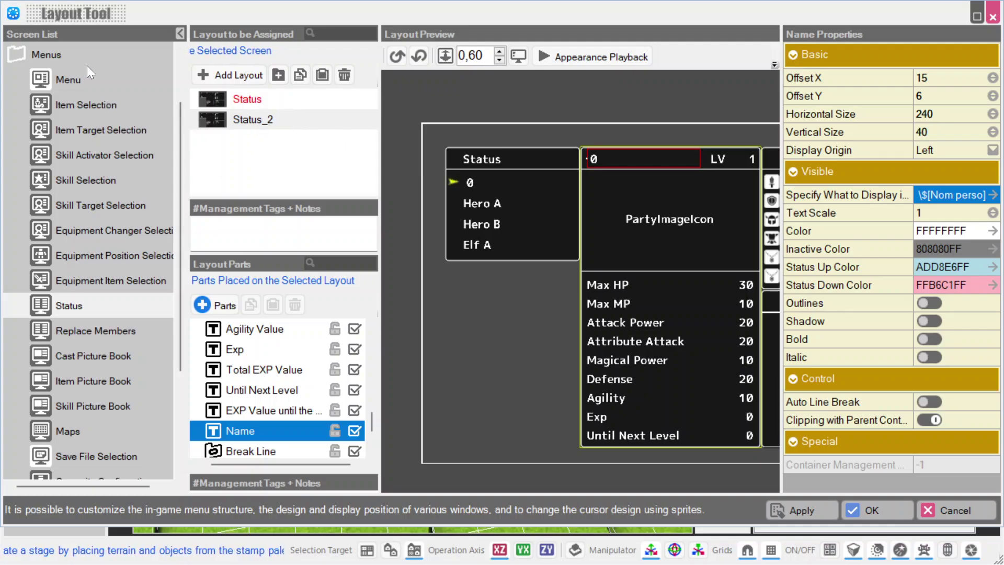
# Step: Make the Status entry of the MainMenu_2 layout open the Status_2 layout and accept the Layout Tool changes
pyautogui.click(86, 80)
pyautogui.click(297, 126)
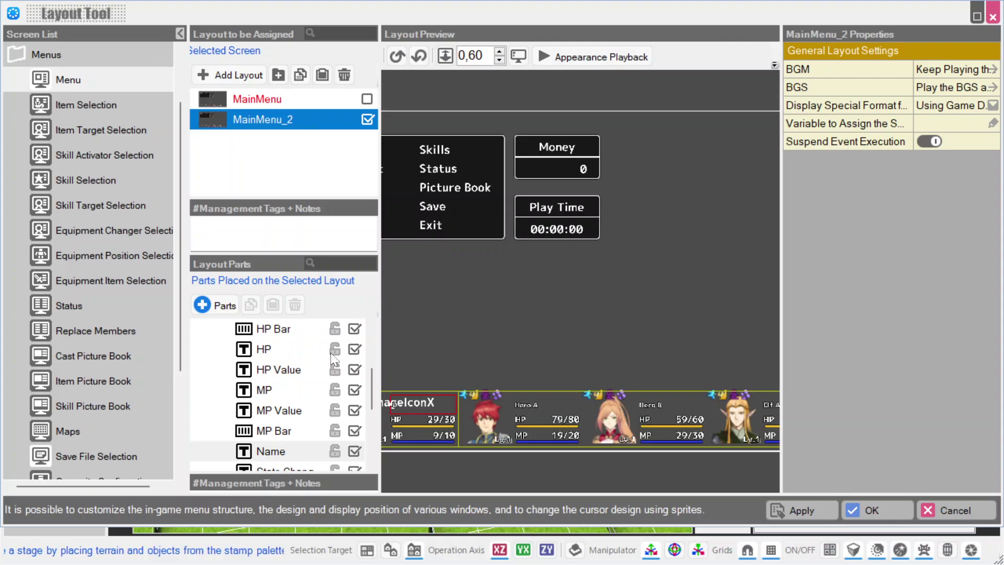
pyautogui.scroll(3, 285, 361)
pyautogui.click(241, 397)
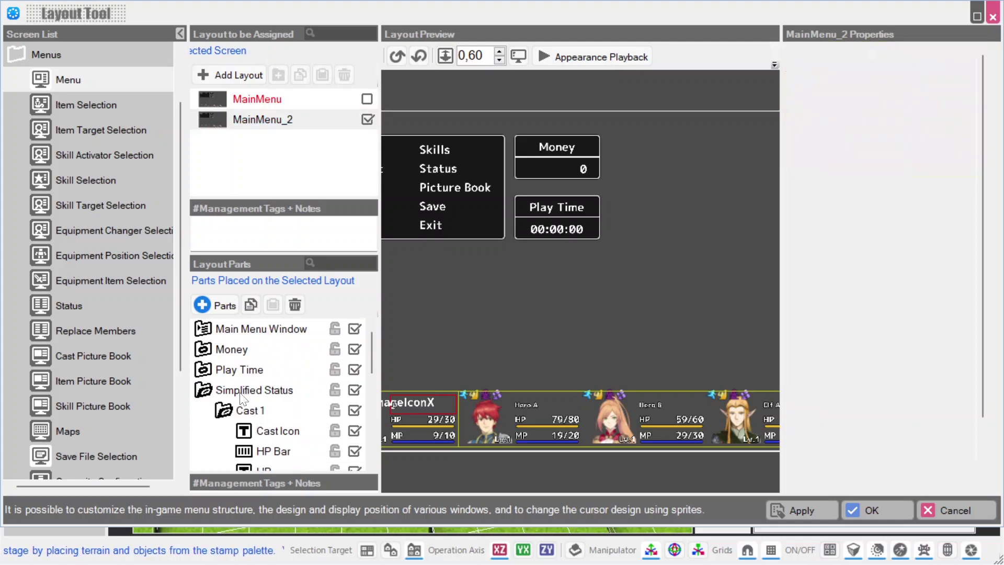
pyautogui.click(205, 390)
pyautogui.click(456, 167)
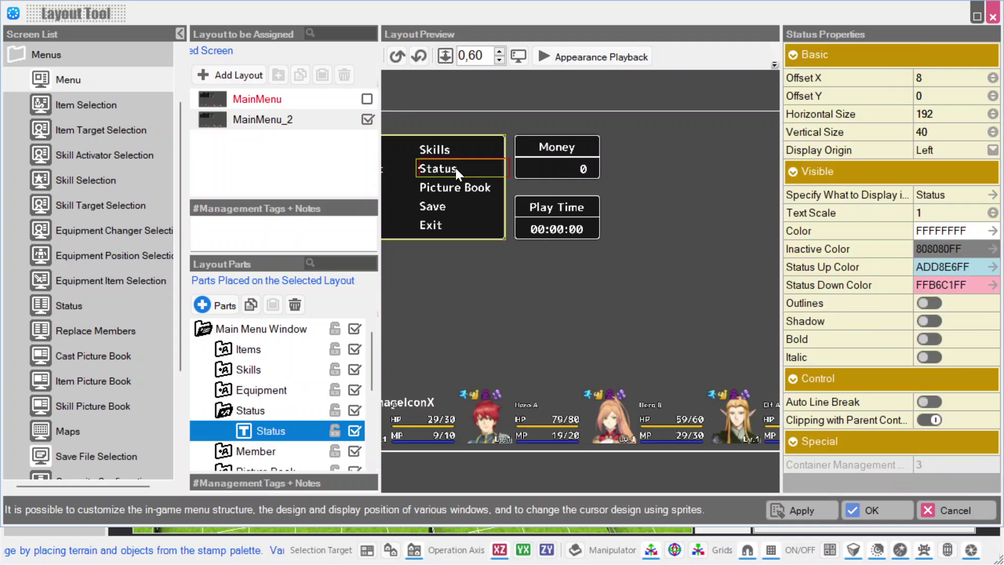
pyautogui.click(544, 407)
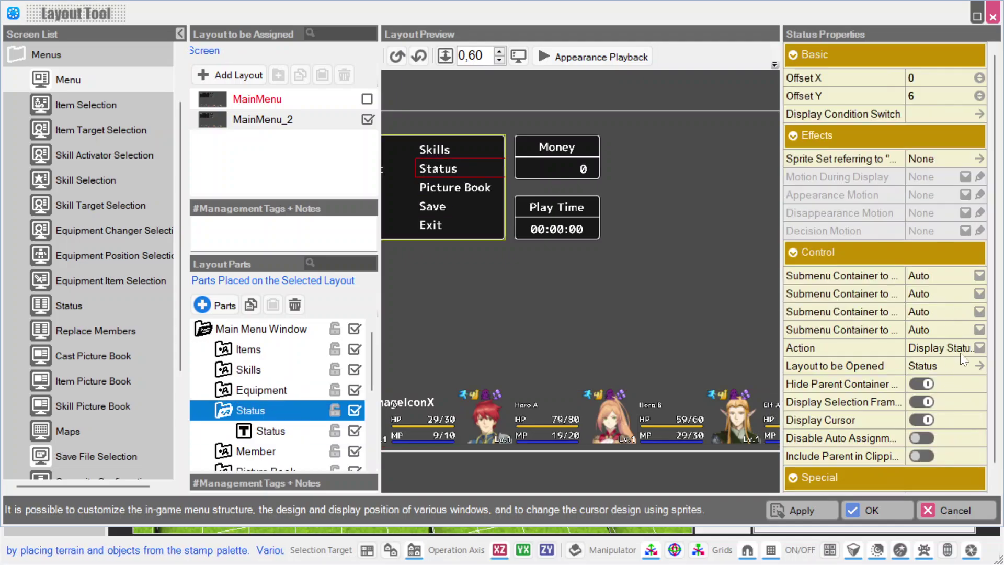
pyautogui.click(980, 367)
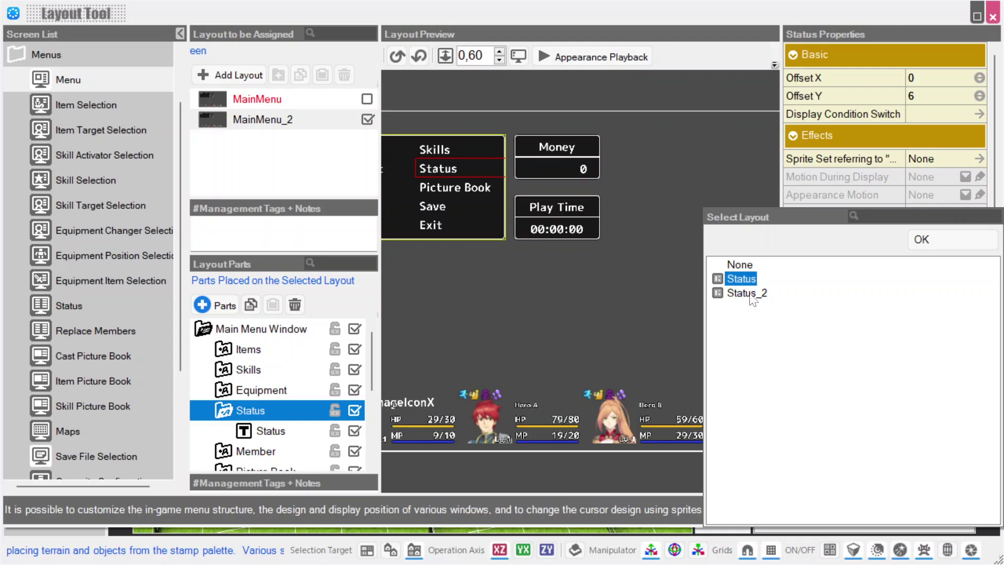
pyautogui.click(748, 293)
pyautogui.click(922, 240)
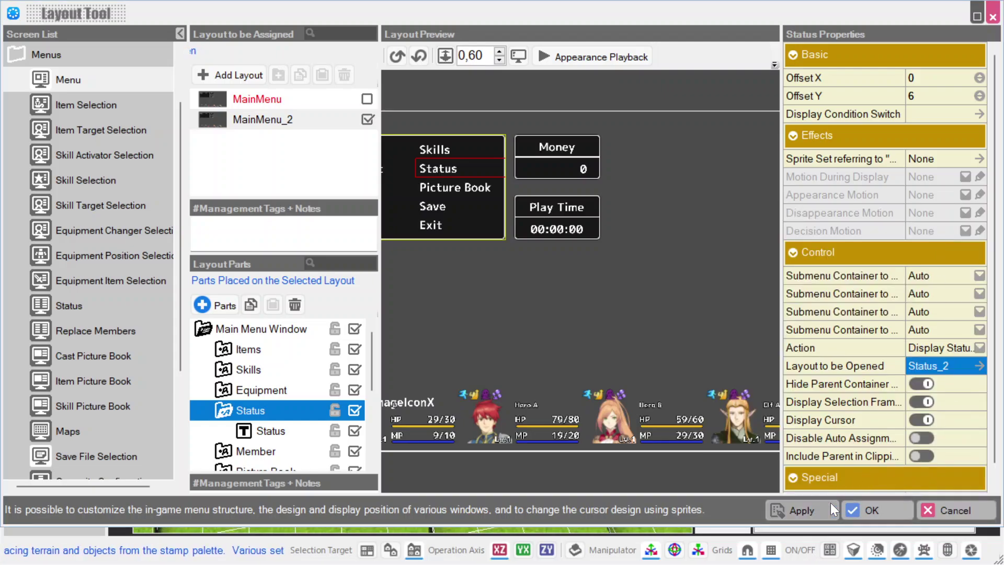
pyautogui.click(849, 501)
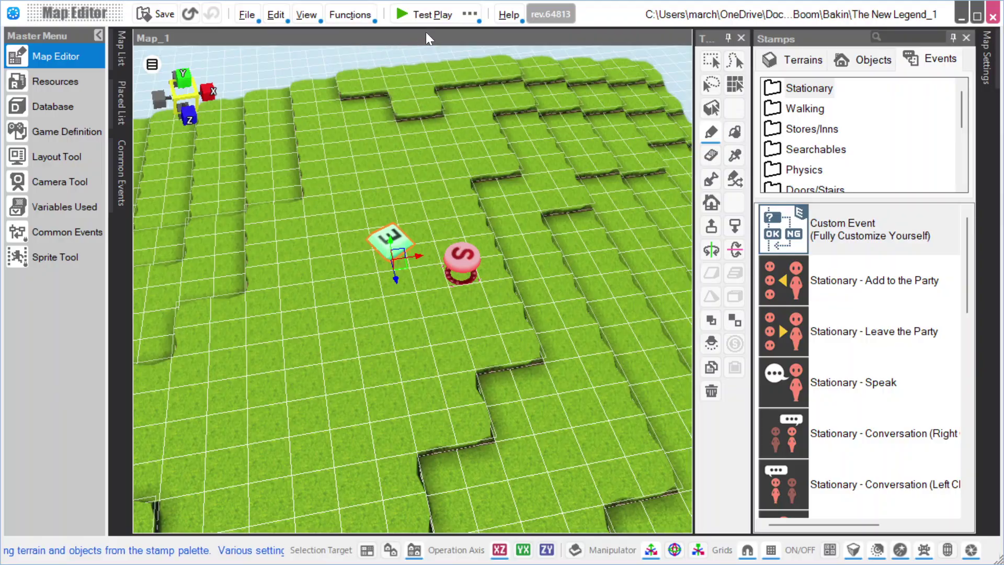
# Step: Test play a new game, entering a character name and choosing "Une fille" as the gender
pyautogui.click(427, 15)
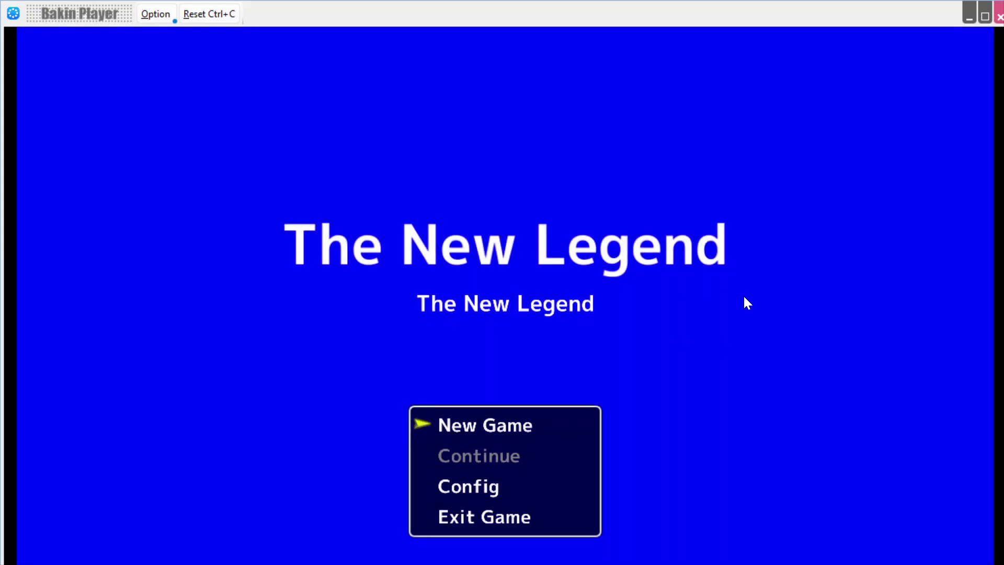
pyautogui.press('Return')
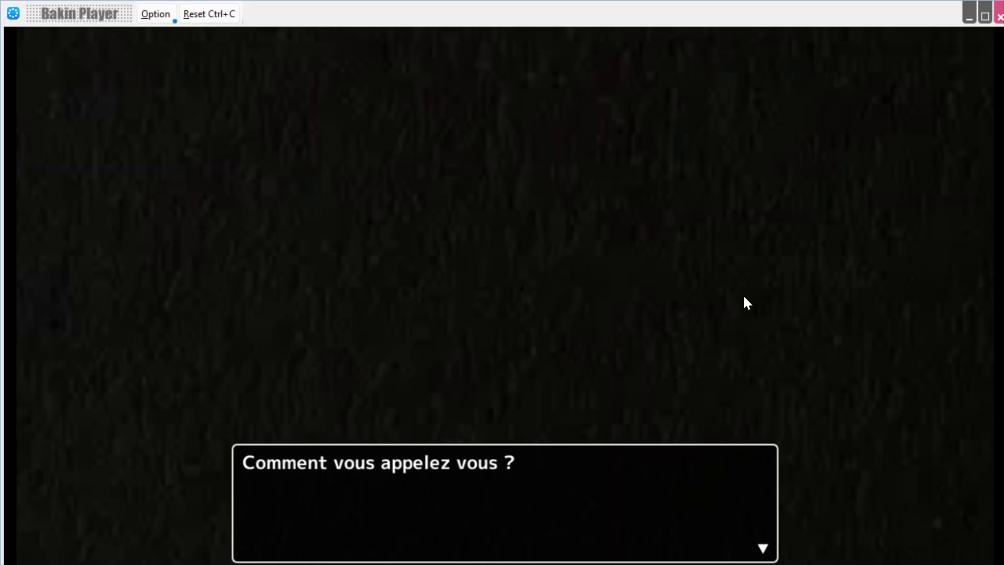
pyautogui.press('Return')
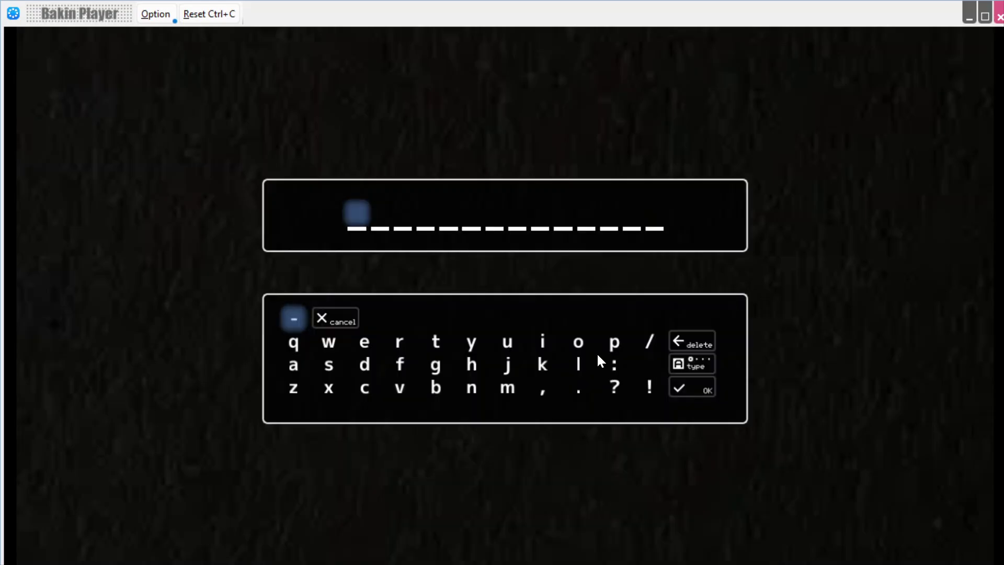
pyautogui.click(614, 342)
pyautogui.click(578, 342)
pyautogui.click(576, 369)
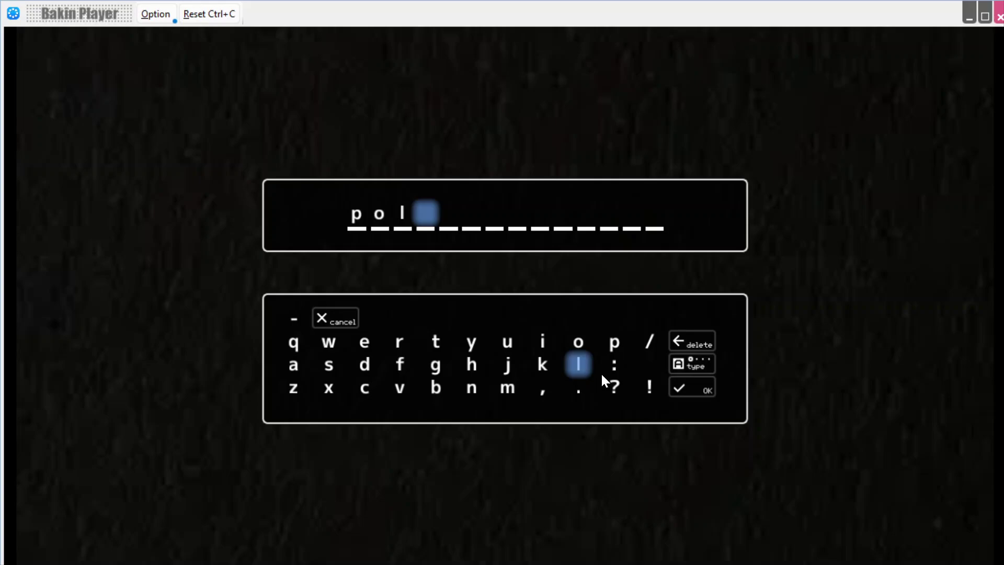
pyautogui.press('Return')
pyautogui.click(425, 518)
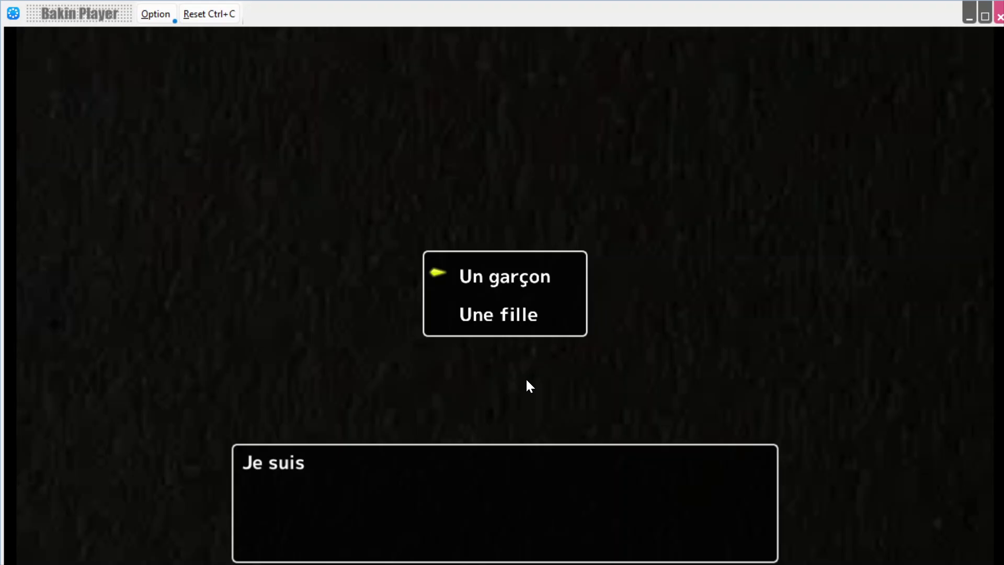
pyautogui.click(480, 321)
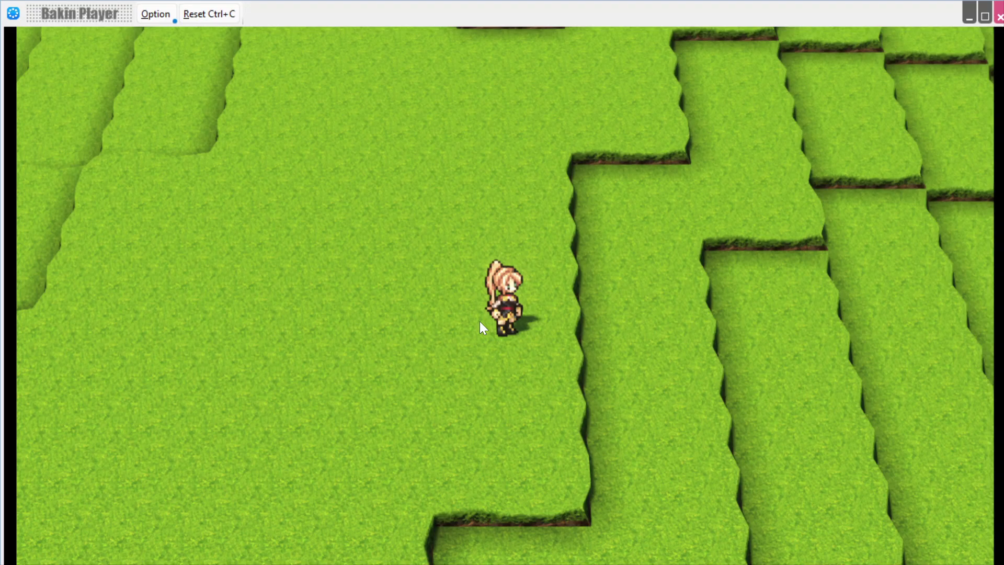
# Step: Open the in-game menu and its Status screen to check the character name shown in both
pyautogui.rightClick(480, 322)
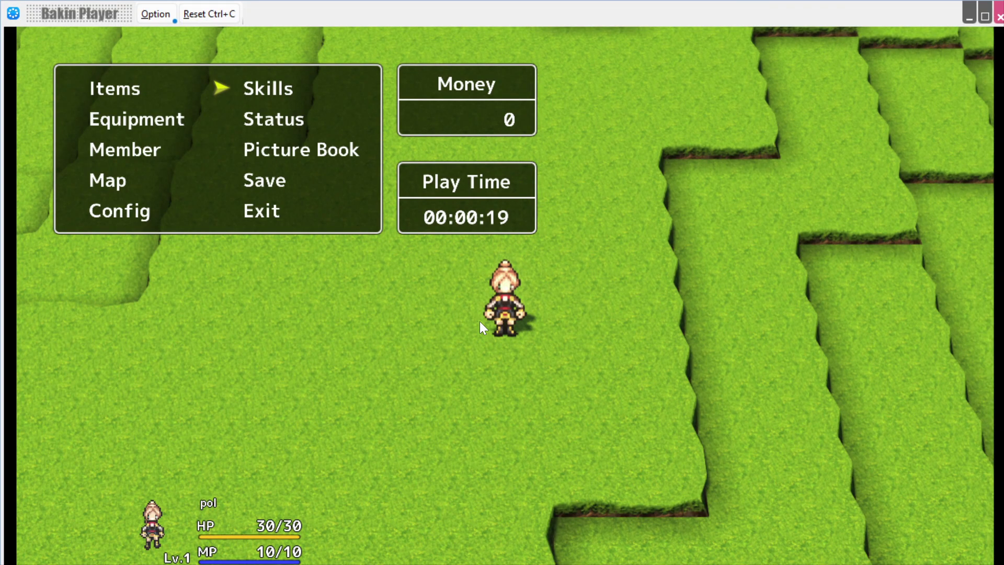
pyautogui.press('Down')
pyautogui.press('Return')
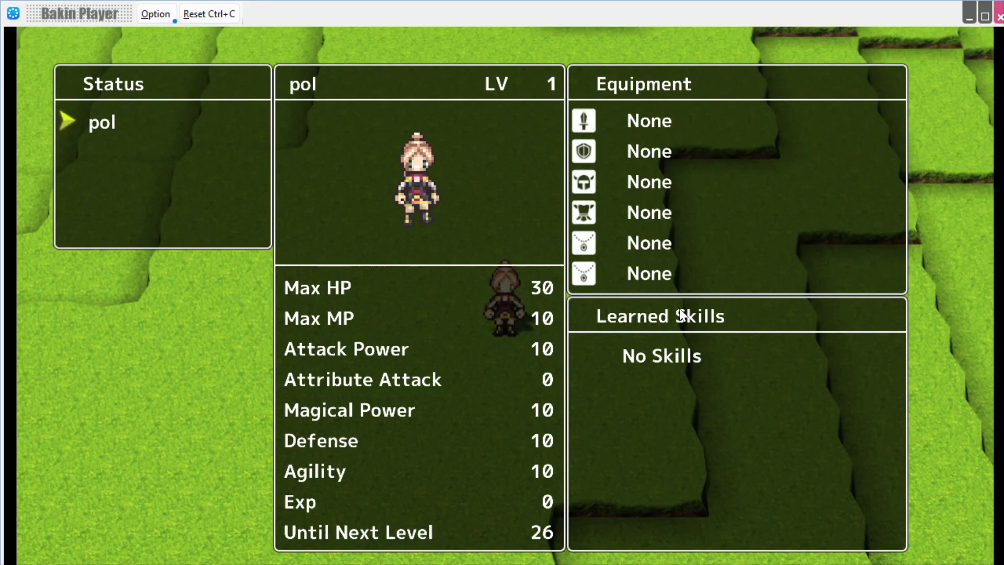